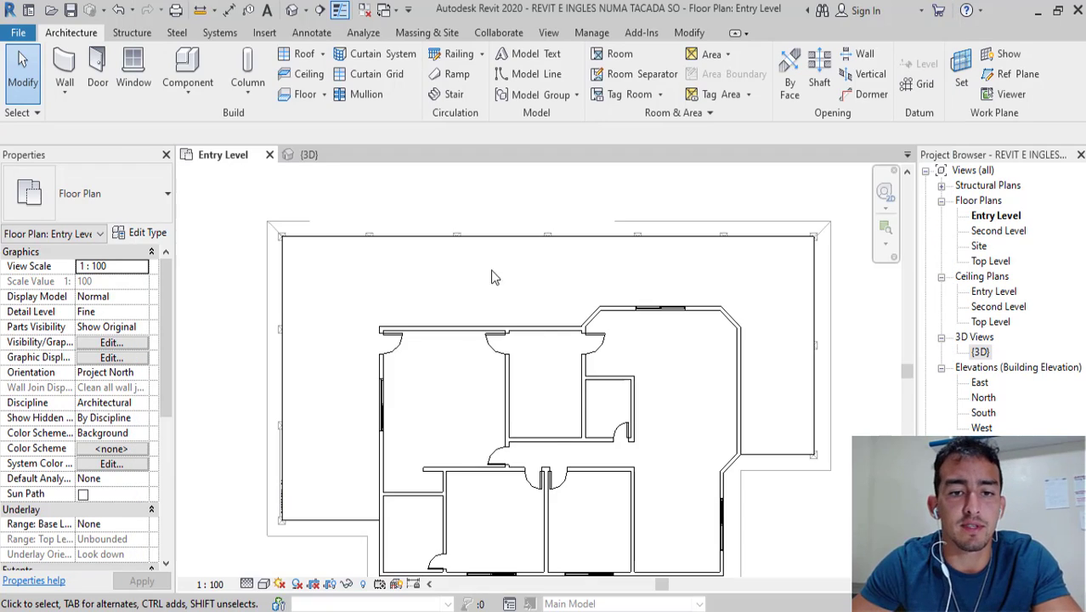
Step: Override the floor category's graphics with 83 surface transparency in the Entry Level plan
scroll(514, 278, "down", 1)
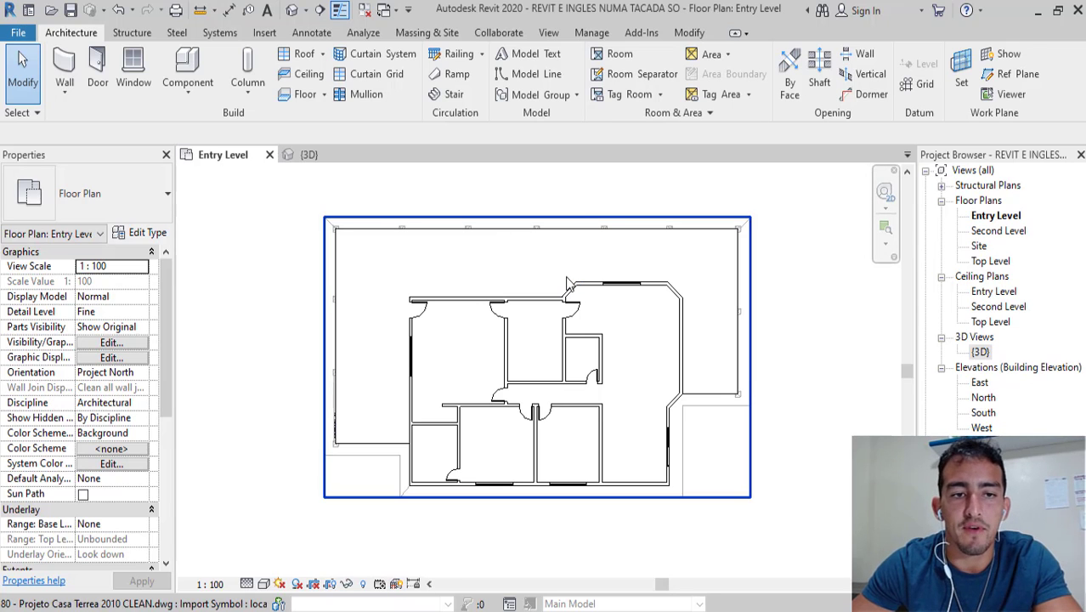
left_click(490, 232)
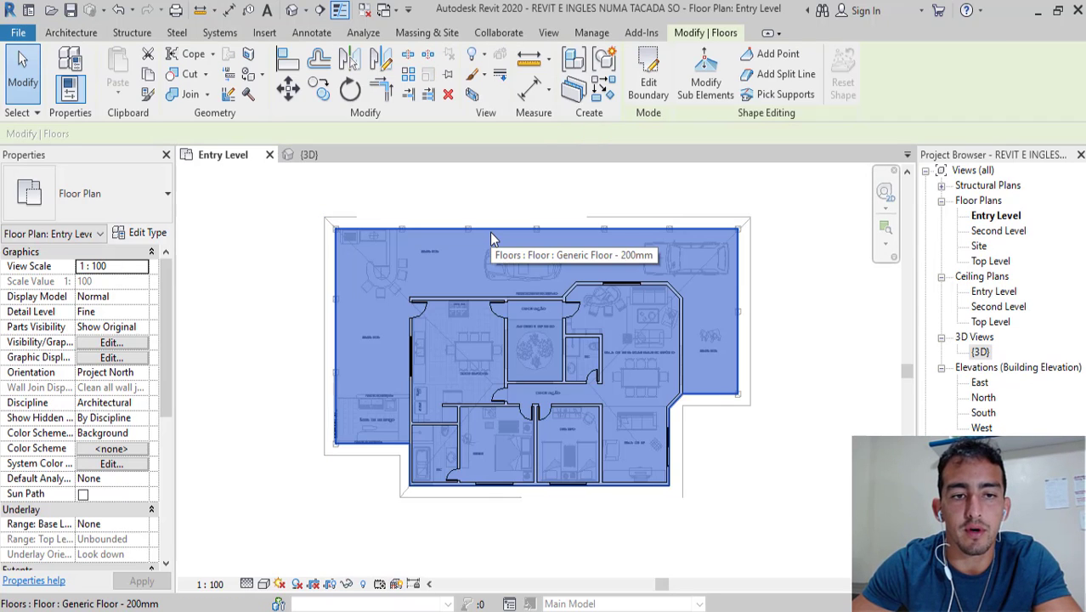
right_click(490, 232)
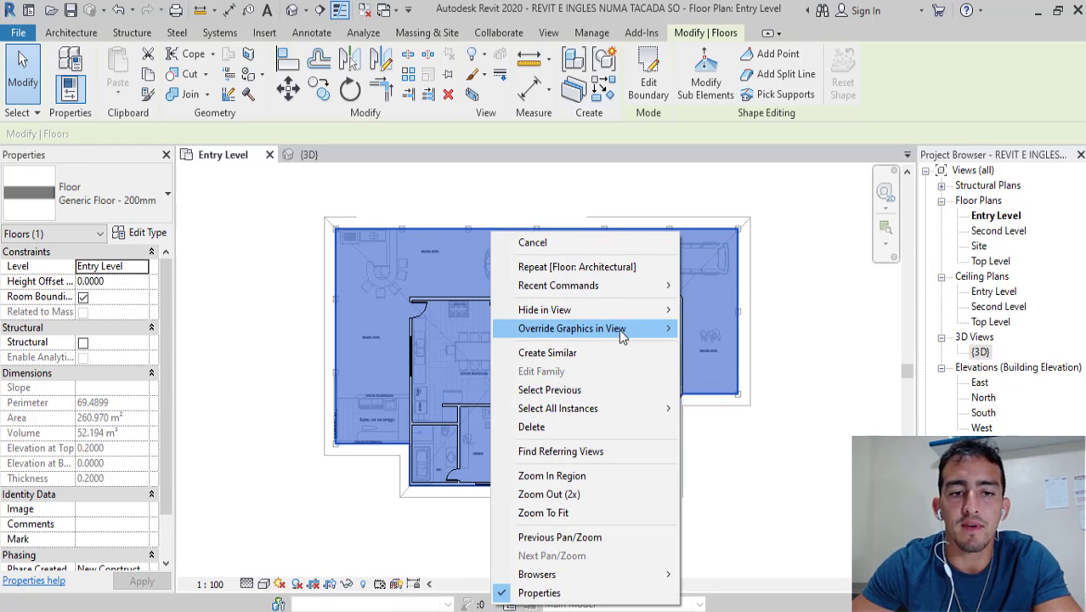
mouse_move(572, 328)
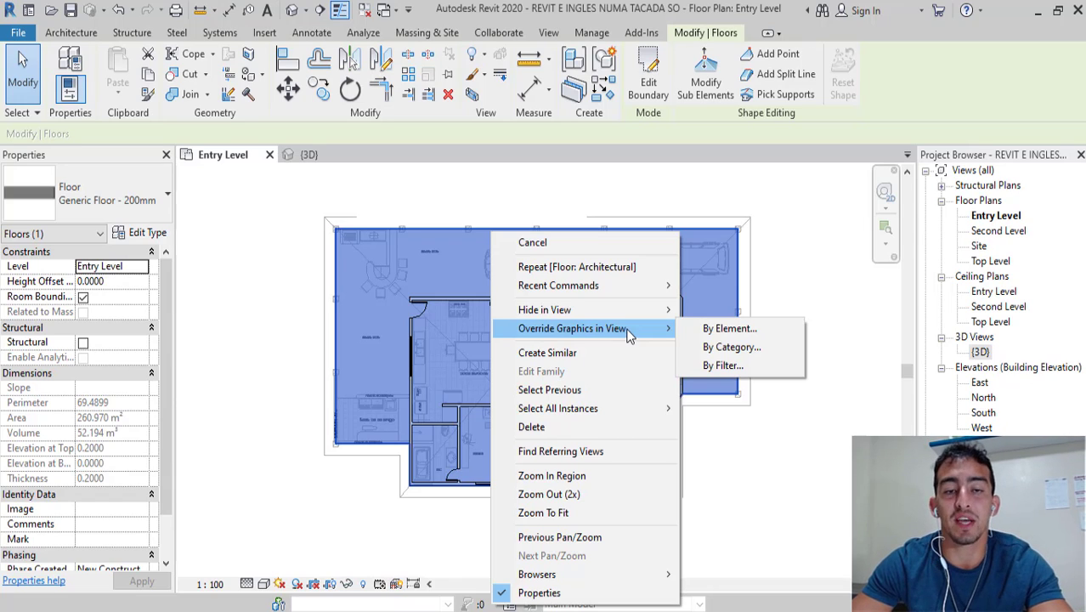
left_click(716, 356)
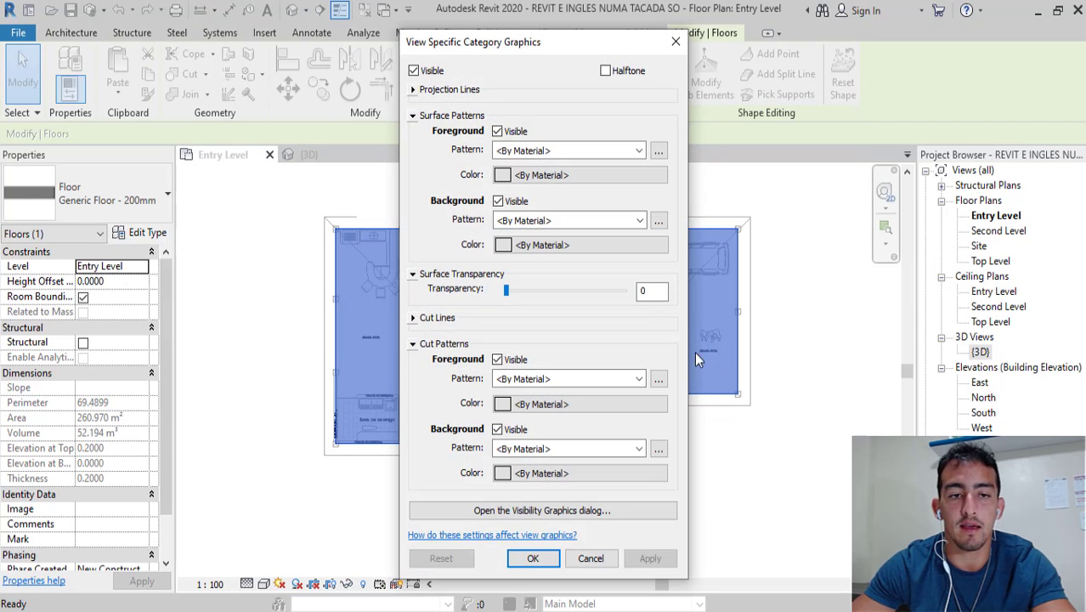
left_click_drag(520, 43, 844, 56)
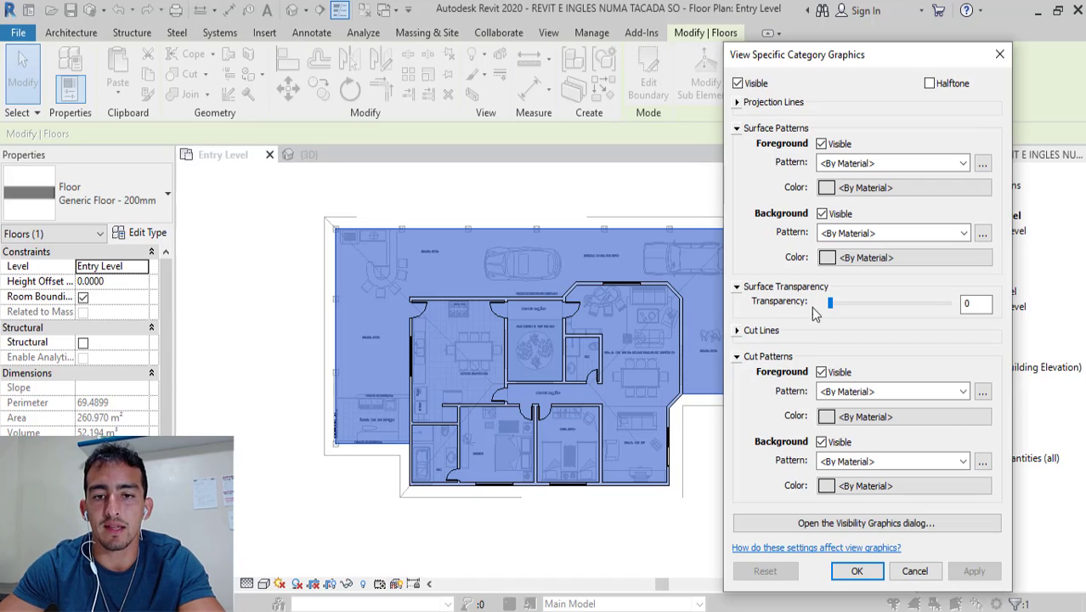
left_click_drag(830, 306, 928, 306)
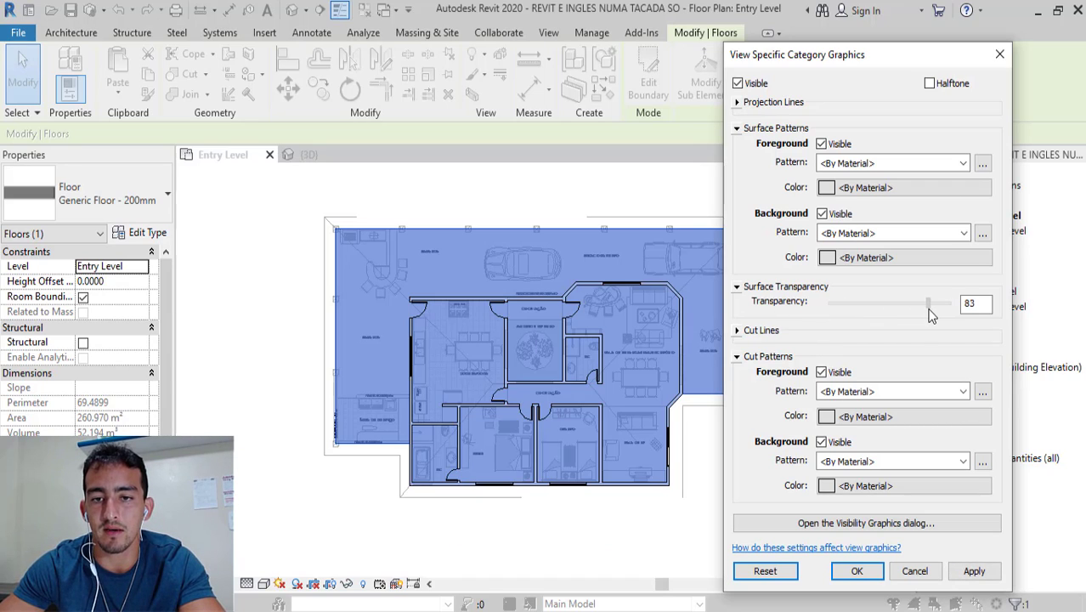
left_click(854, 571)
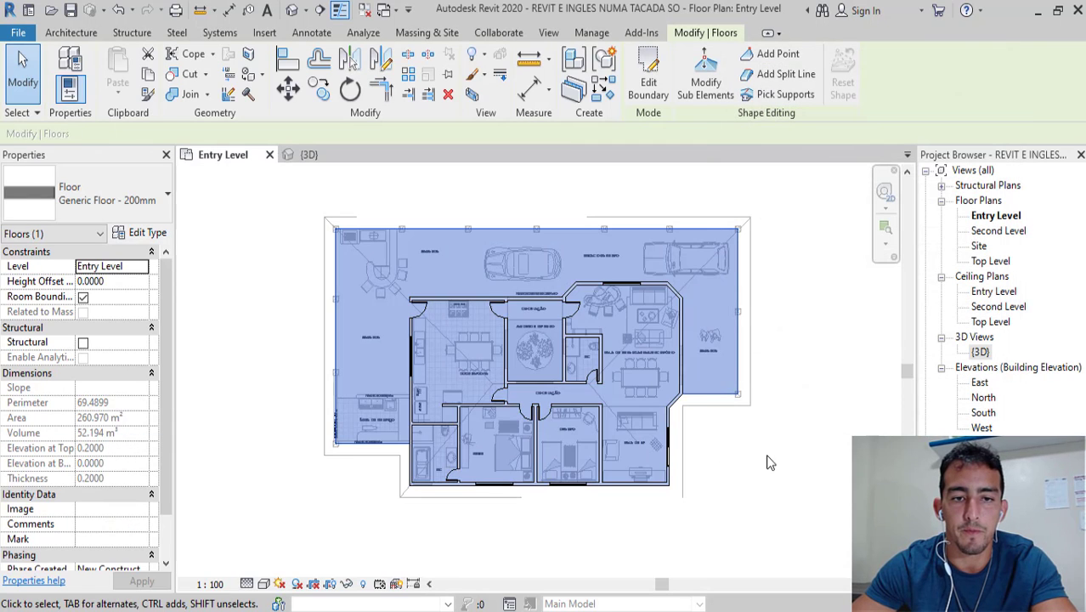
Step: Deselect the floor and frame the COZINHA/COPA dining table and chairs from the CAD plan
left_click(718, 499)
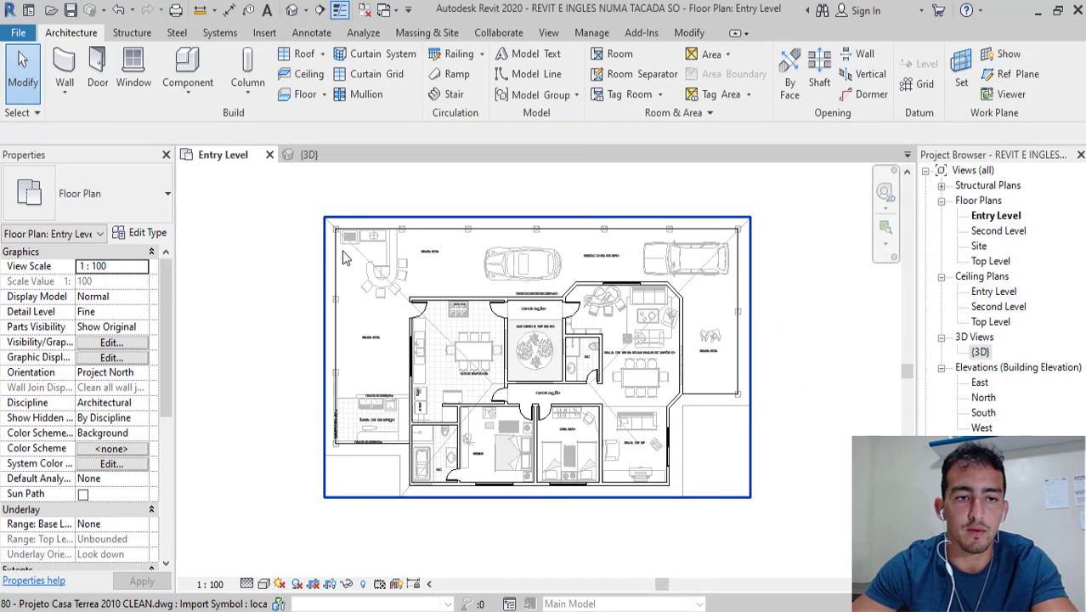
scroll(342, 250, "up", 2)
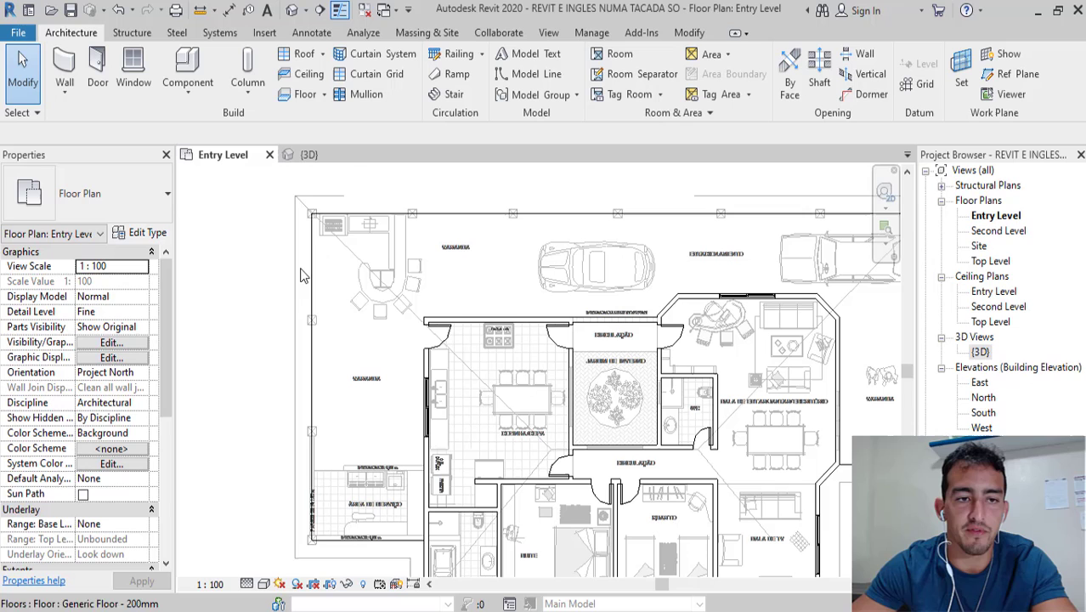
left_click(368, 223)
left_click(228, 322)
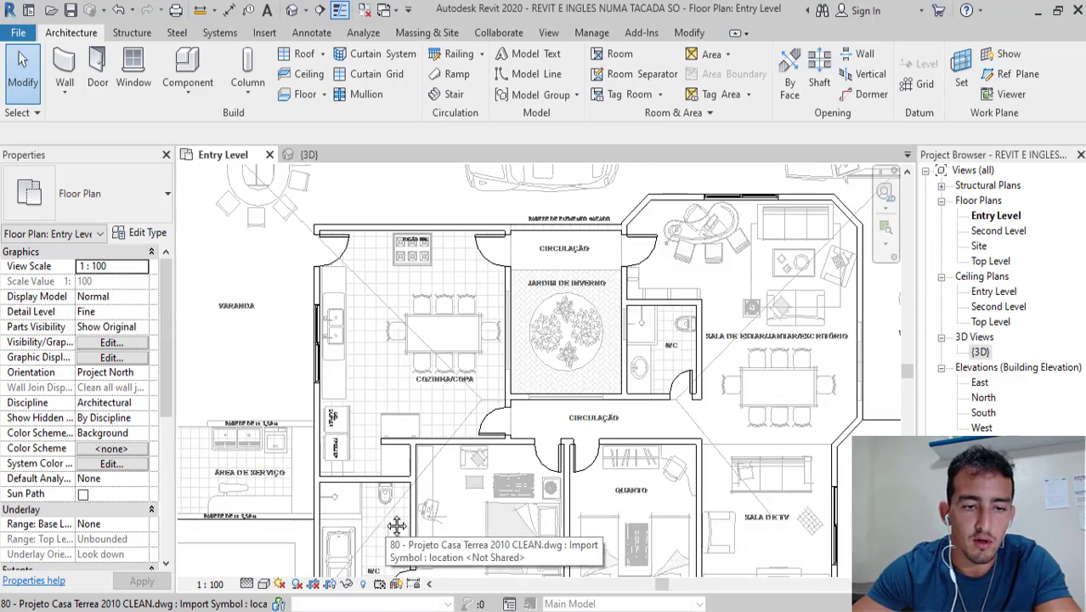
middle_click_drag(395, 532, 382, 534)
scroll(420, 327, "up", 3)
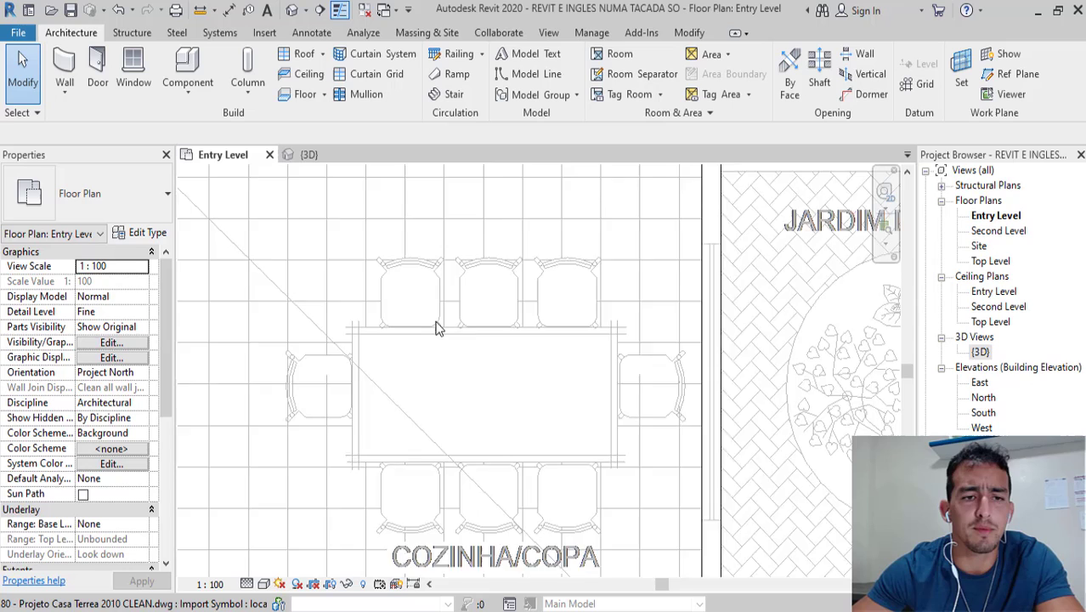
scroll(455, 355, "down", 1)
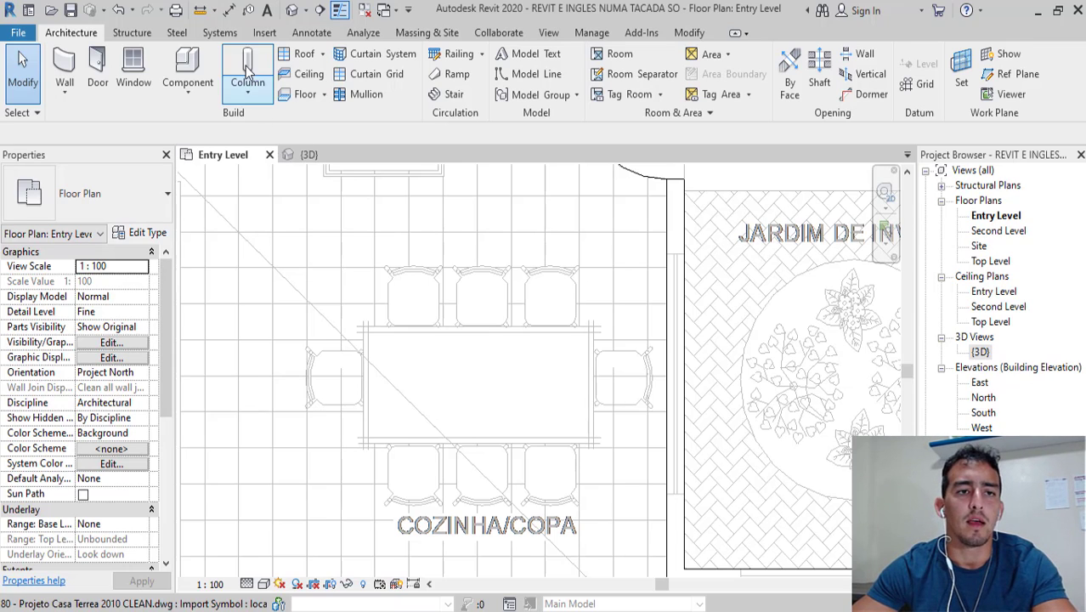
Step: Open the Load Family dialog from the Insert ribbon
left_click(265, 32)
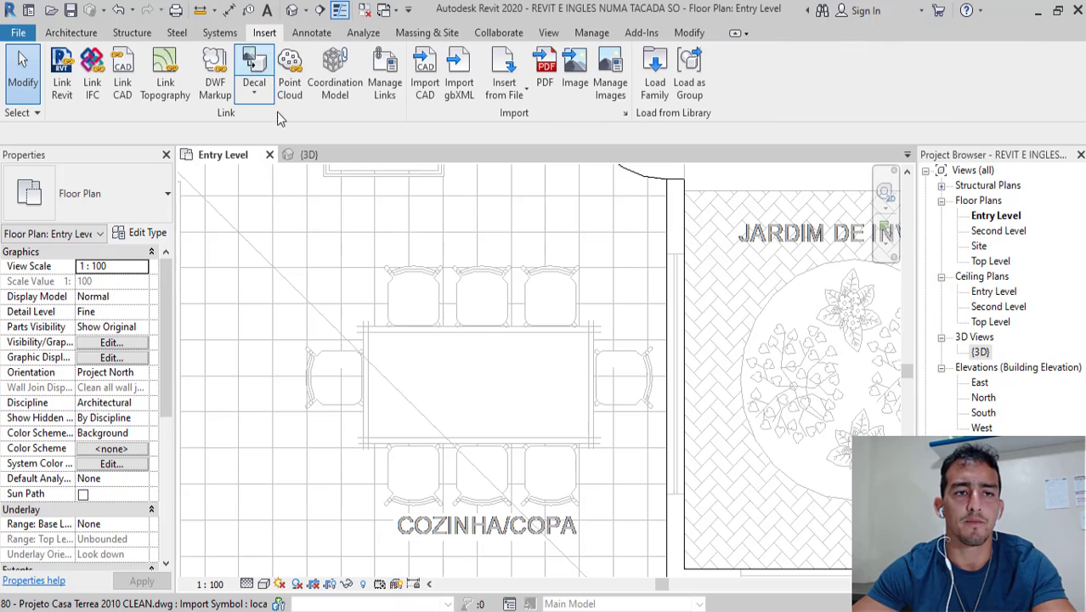
left_click(652, 83)
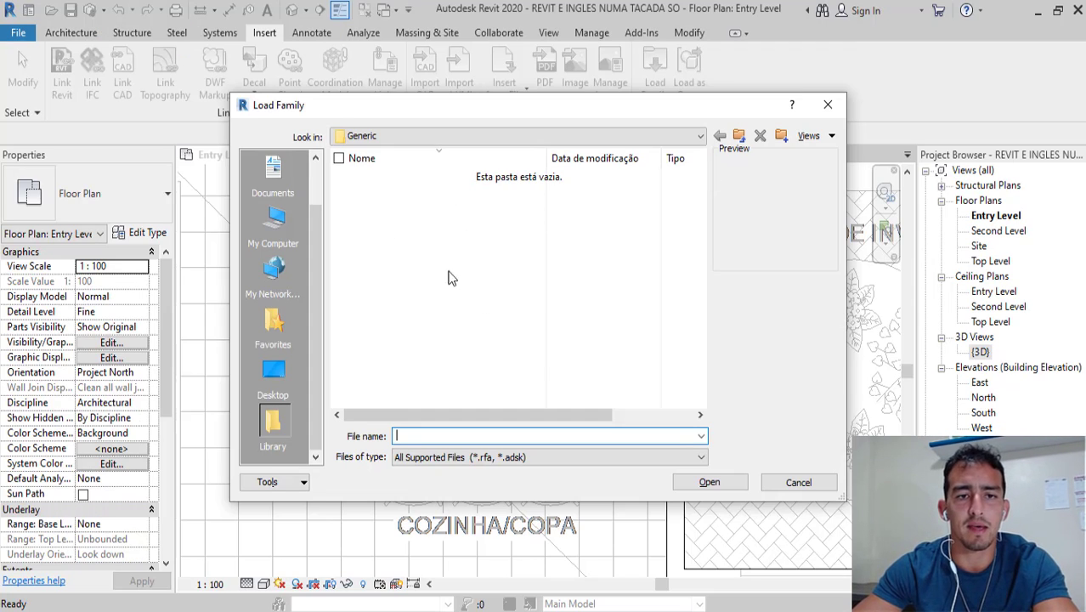
Step: Browse the family library to Libraries > Brazil > Mobiliário > Mesas
left_click(739, 137)
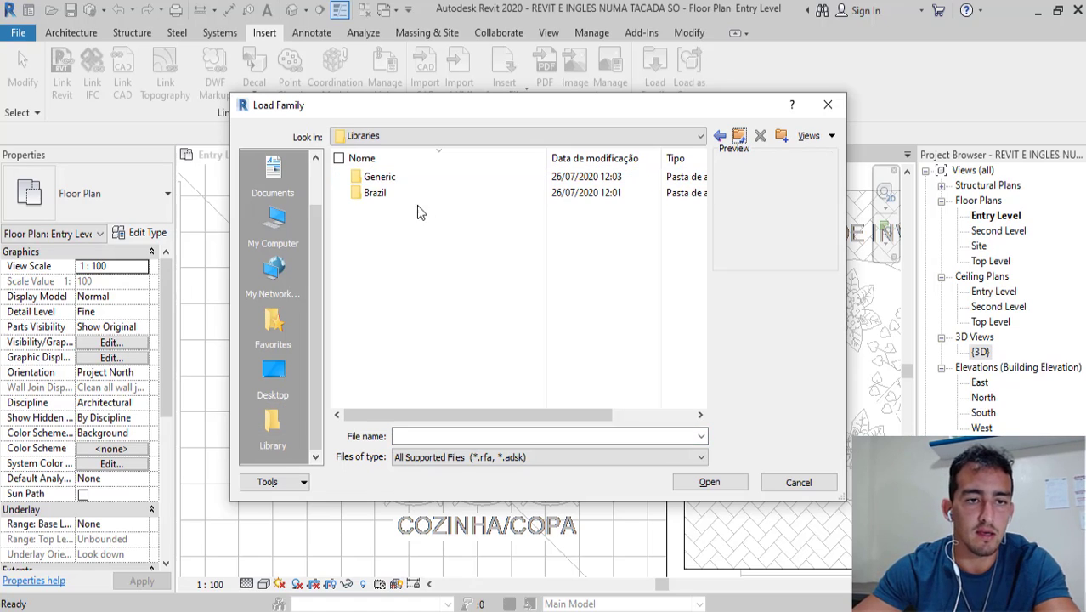
left_click(382, 201)
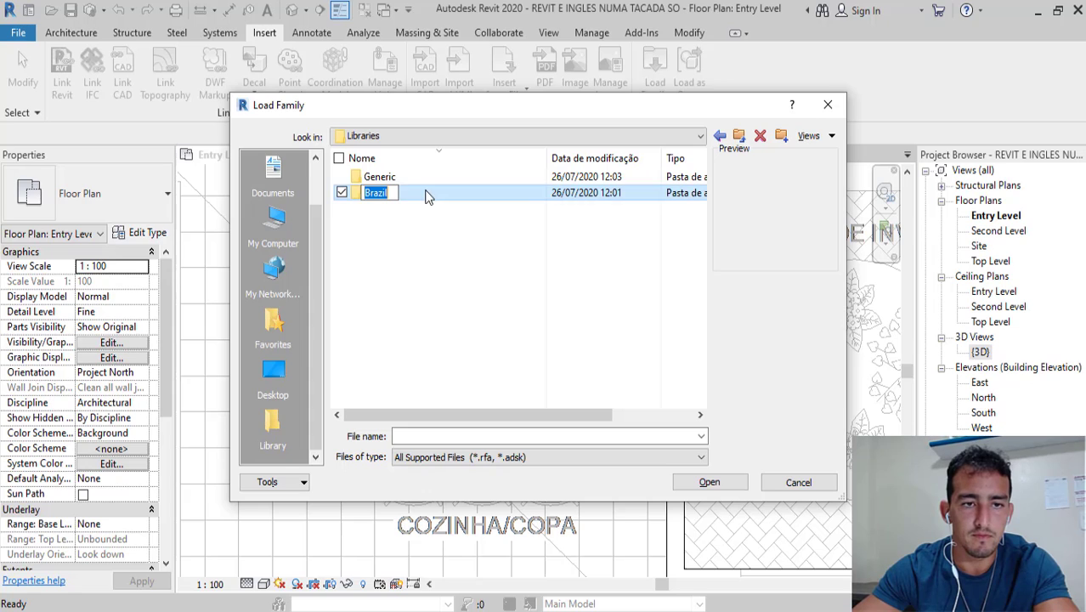
double_click(383, 197)
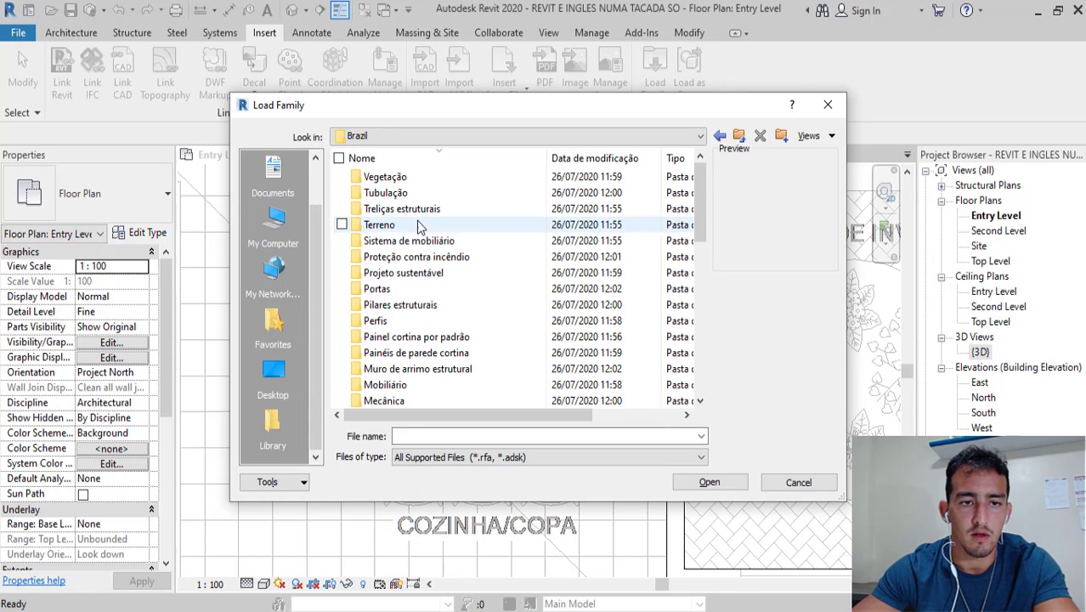
scroll(402, 238, "down", 2)
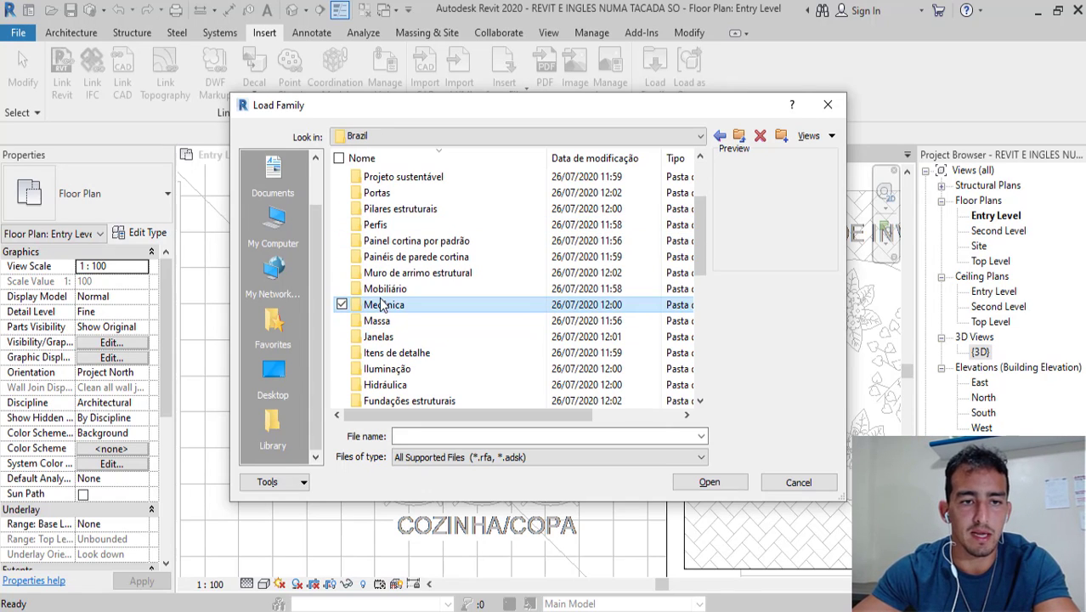
double_click(384, 305)
left_click(719, 138)
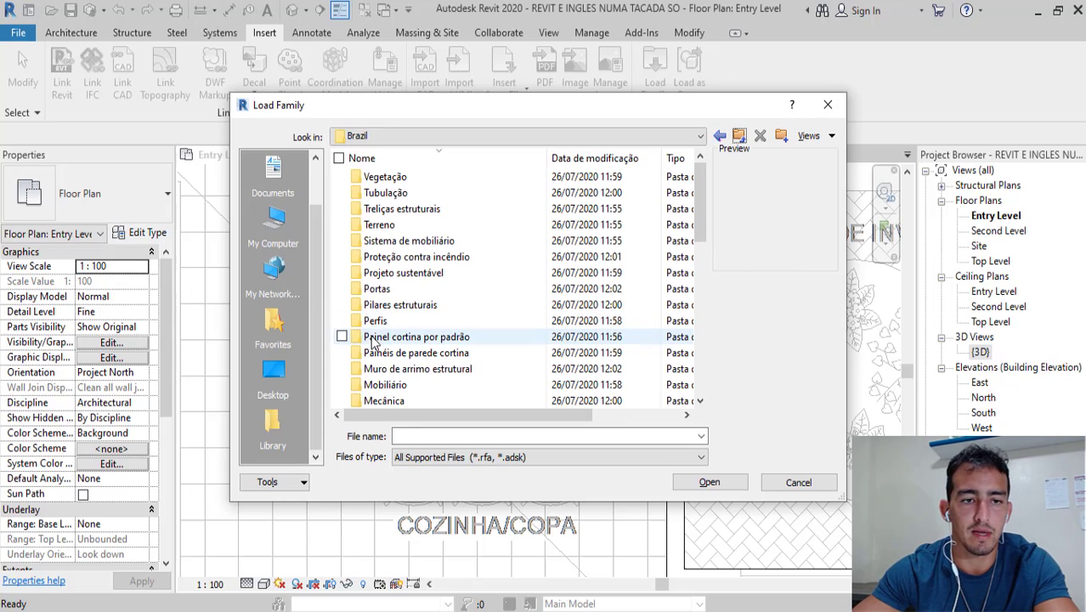
scroll(381, 273, "down", 3)
double_click(384, 240)
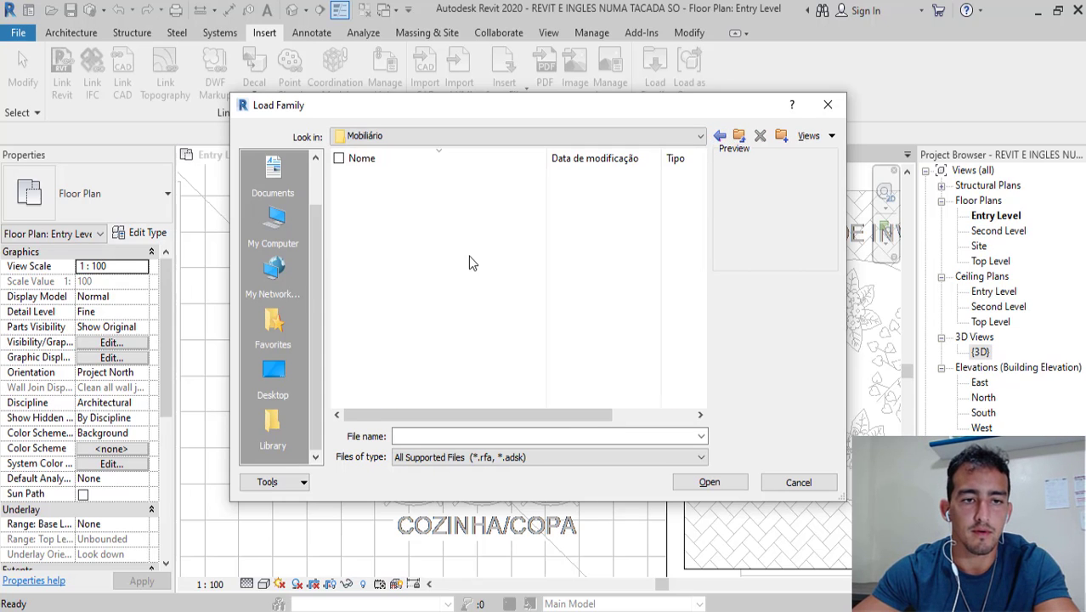
double_click(378, 224)
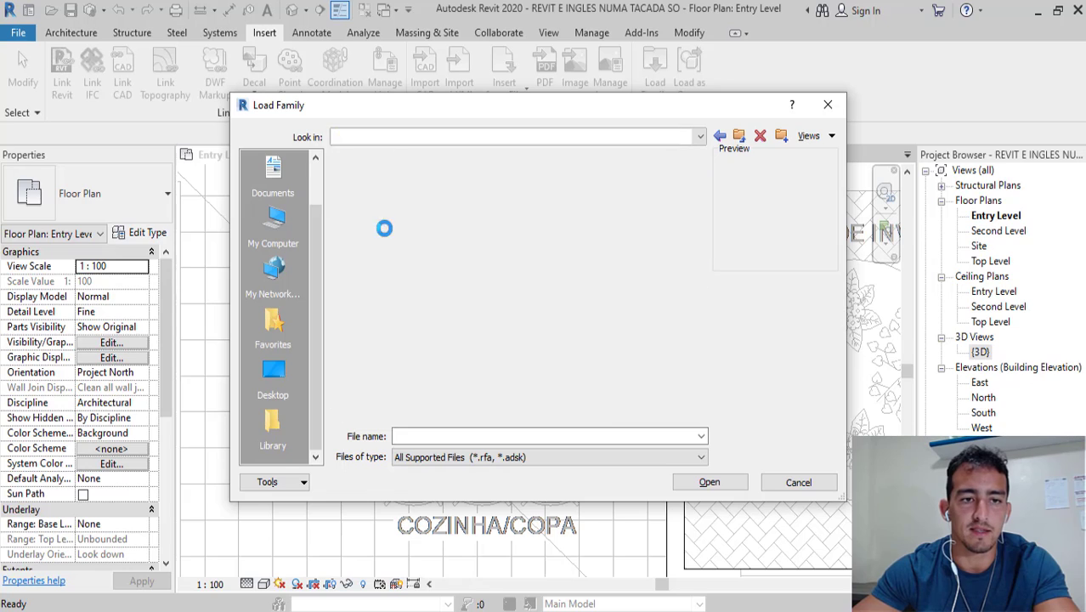
Step: Preview the Mesas table families and pick Mesa-Jantar
left_click(393, 176)
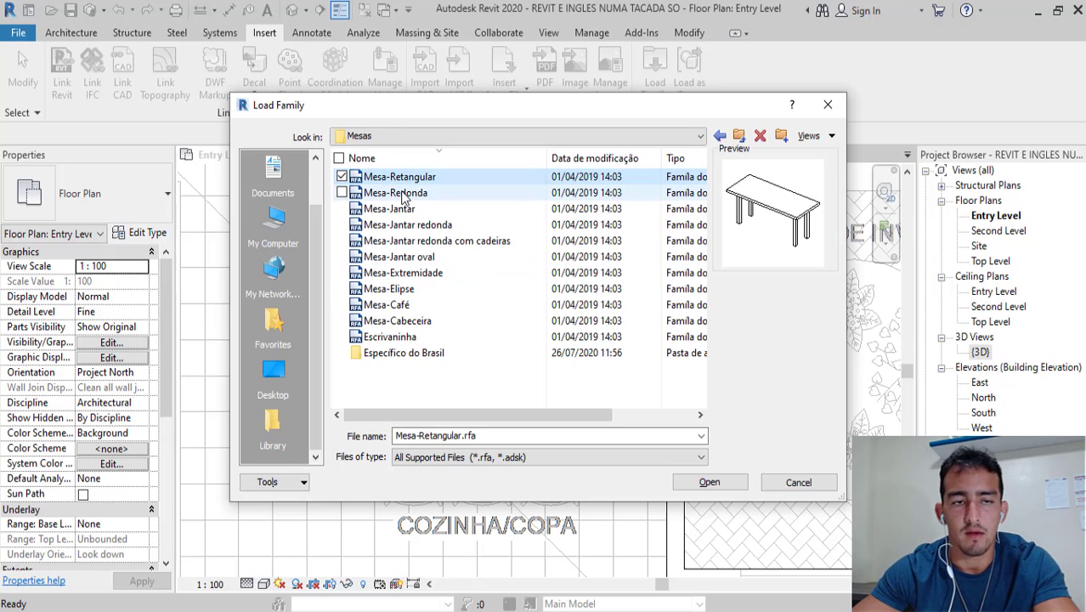
left_click(404, 193)
left_click(403, 210)
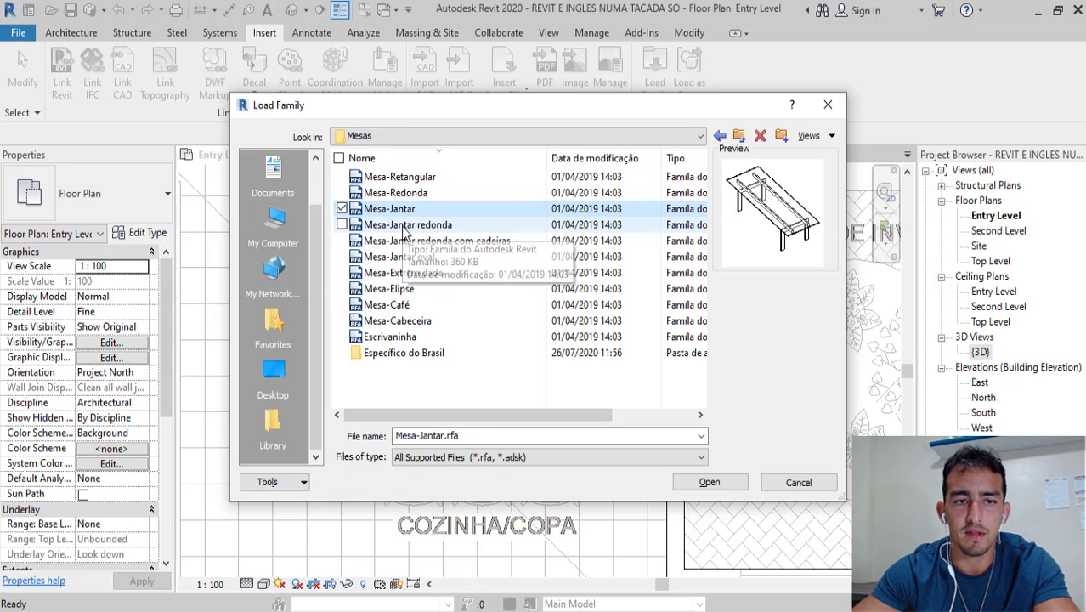
left_click(404, 226)
left_click(405, 241)
left_click(397, 321)
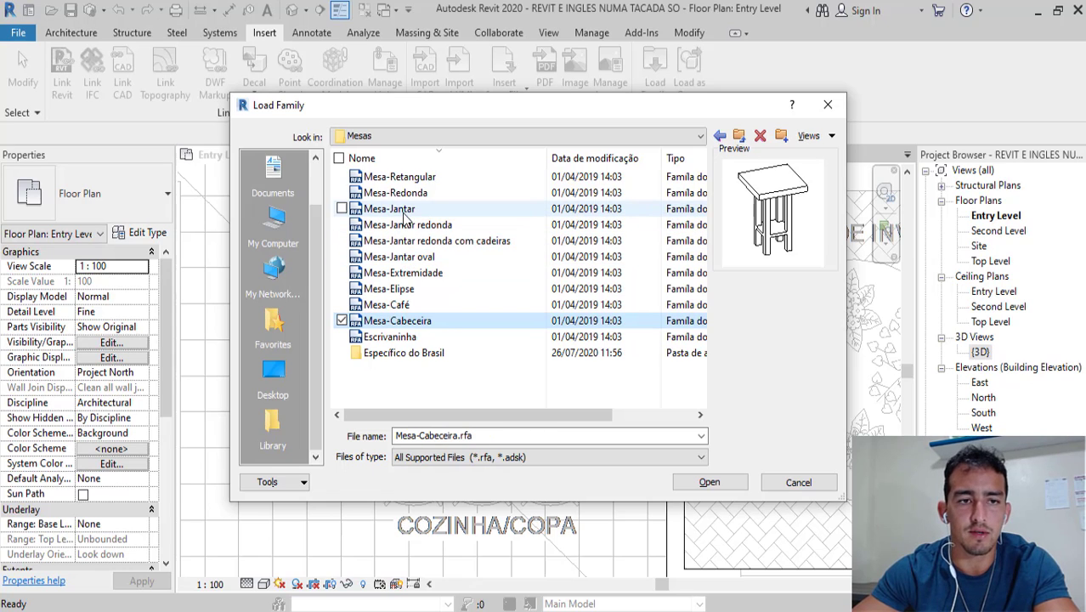
left_click(404, 209)
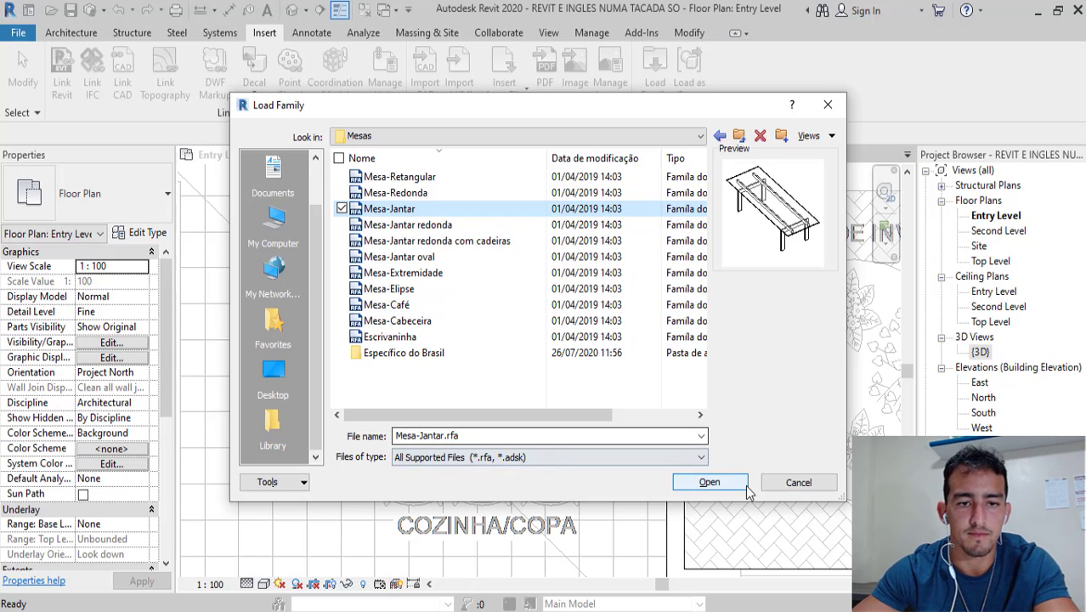
Step: Check the Específico do Brasil workstation tables, then load Mesa-Jantar.rfa
double_click(413, 356)
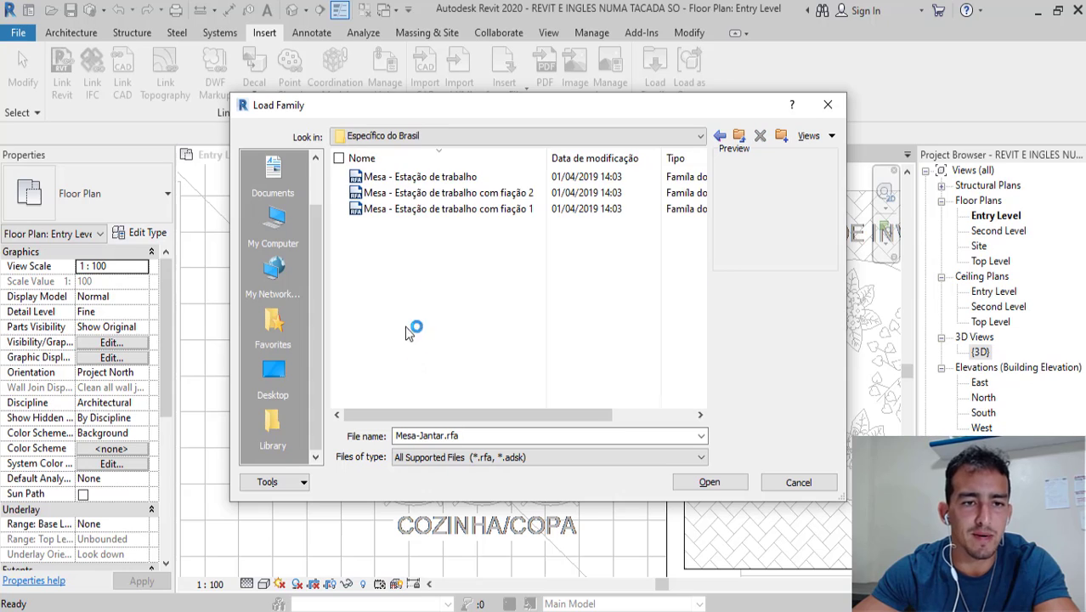
left_click(416, 177)
left_click(417, 193)
left_click(428, 210)
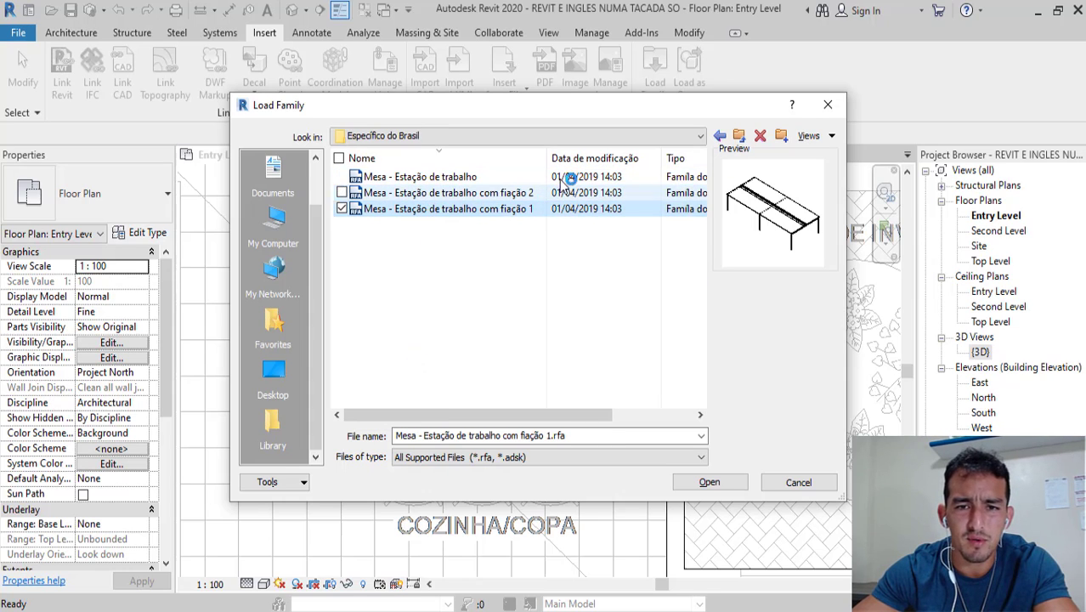
left_click(740, 136)
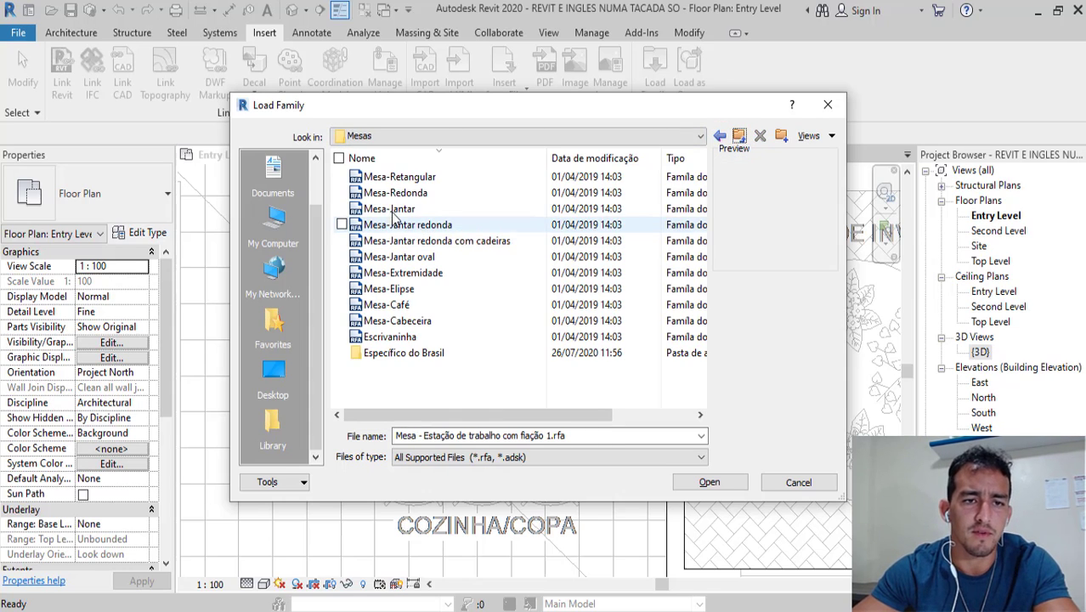
left_click(399, 210)
left_click(711, 482)
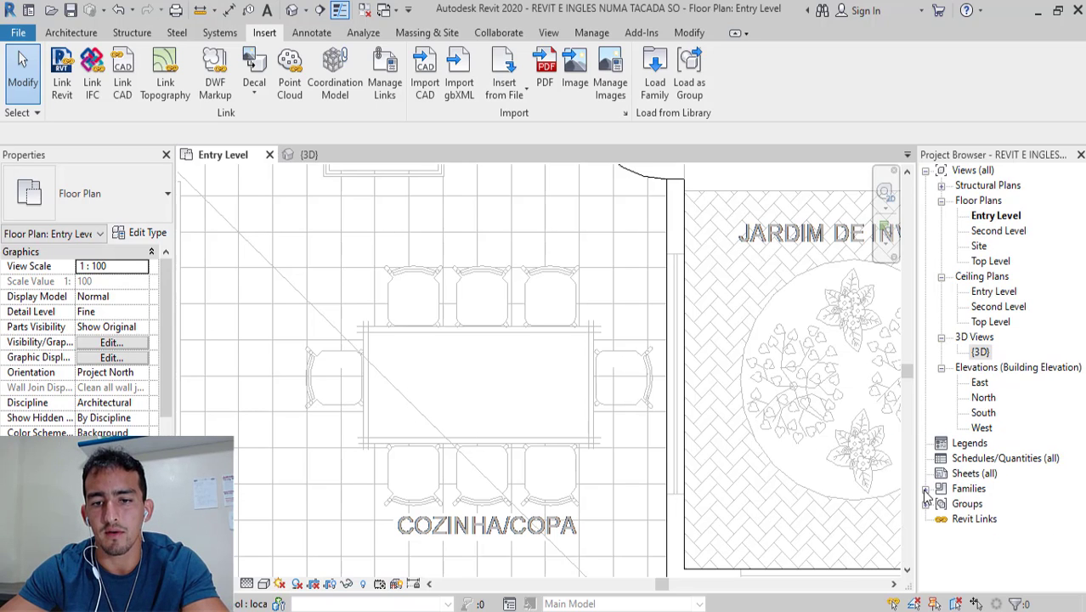
Step: Expand Families > Furniture > Mesa-Jantar in the Project Browser
left_click(926, 489)
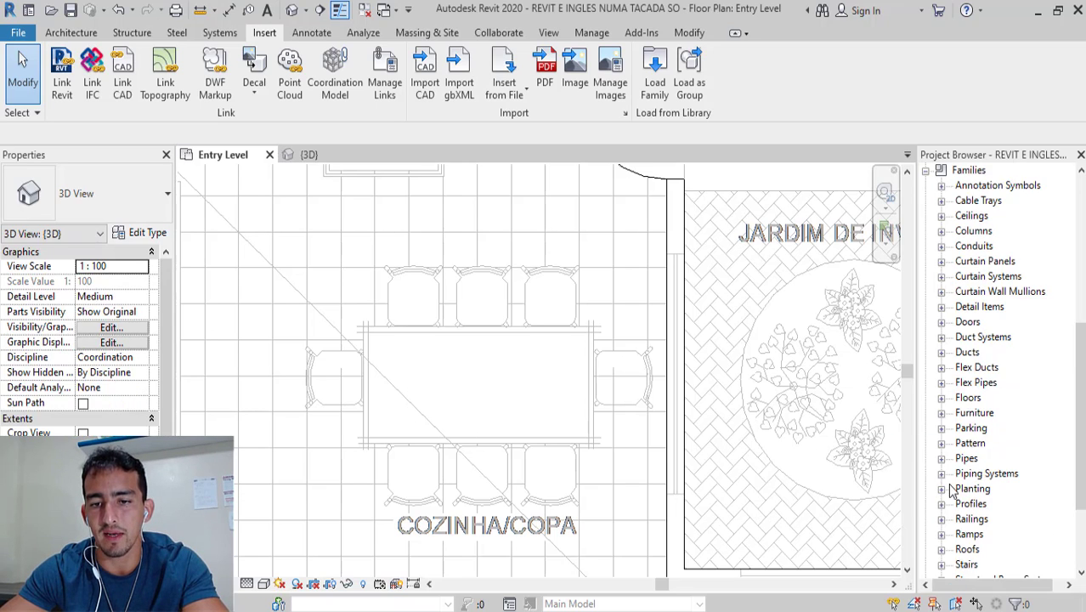
scroll(982, 369, "down", 1)
scroll(985, 372, "down", 2)
scroll(984, 369, "down", 3)
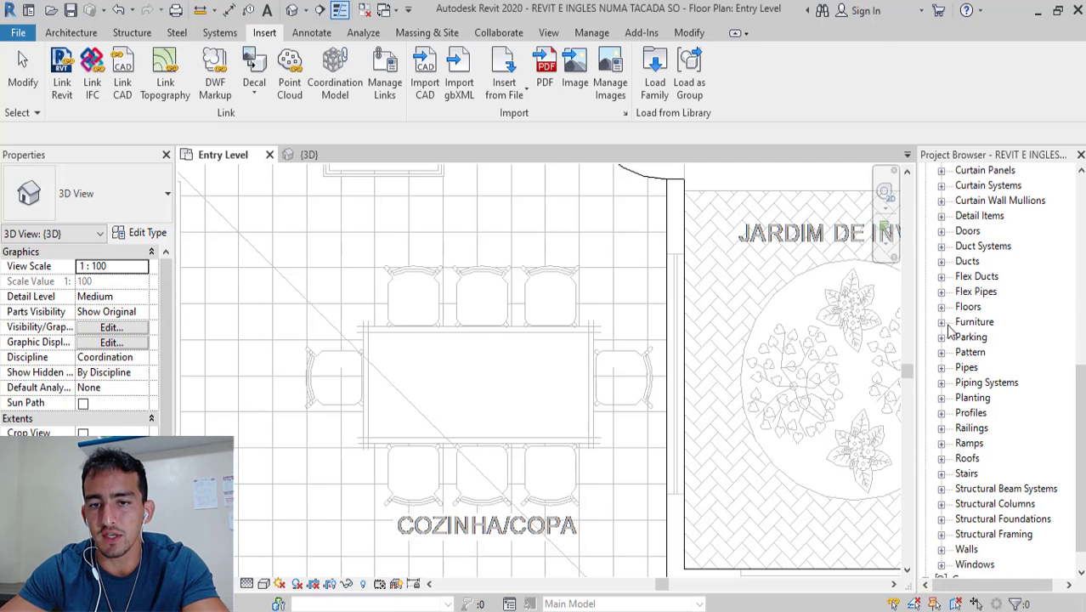
left_click(941, 323)
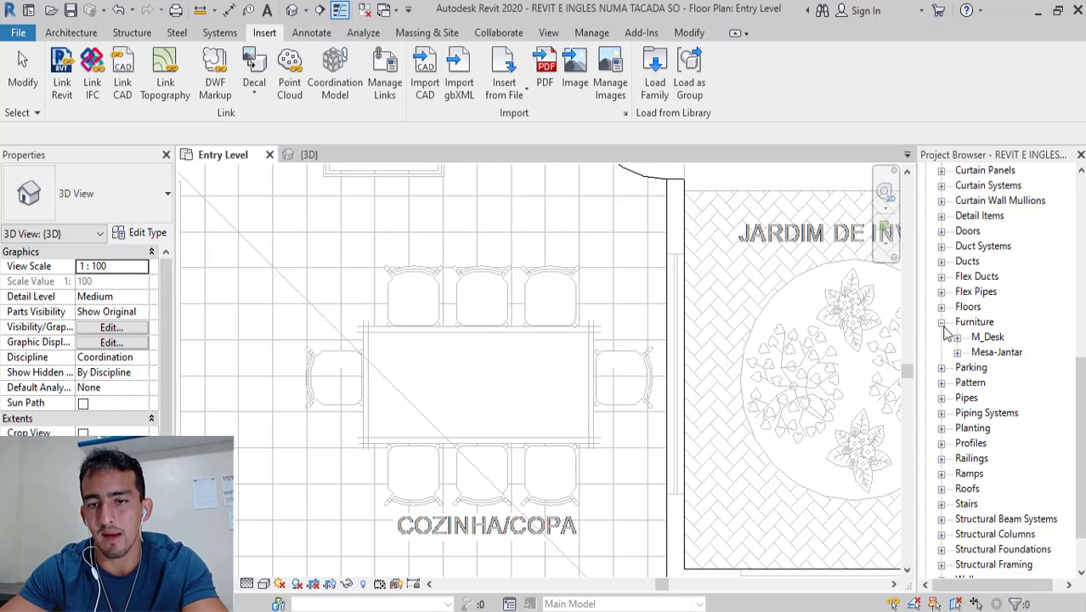
left_click(957, 352)
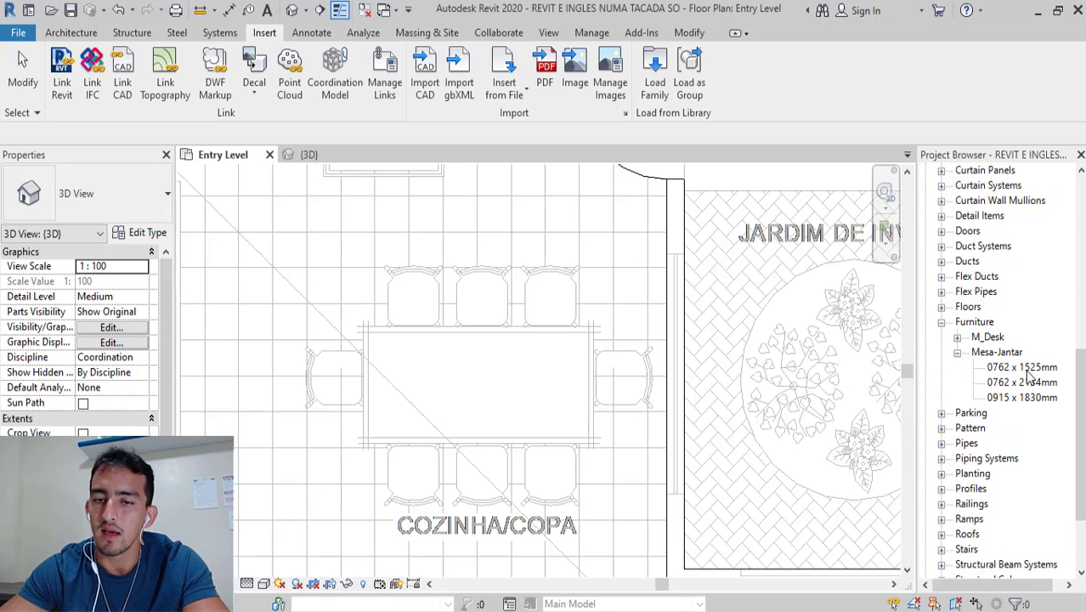
Step: Compare the 0762 x 1525mm, 0762 x 2134mm and 0915 x 1830mm table sizes in Properties
left_click(1000, 369)
left_click(1020, 383)
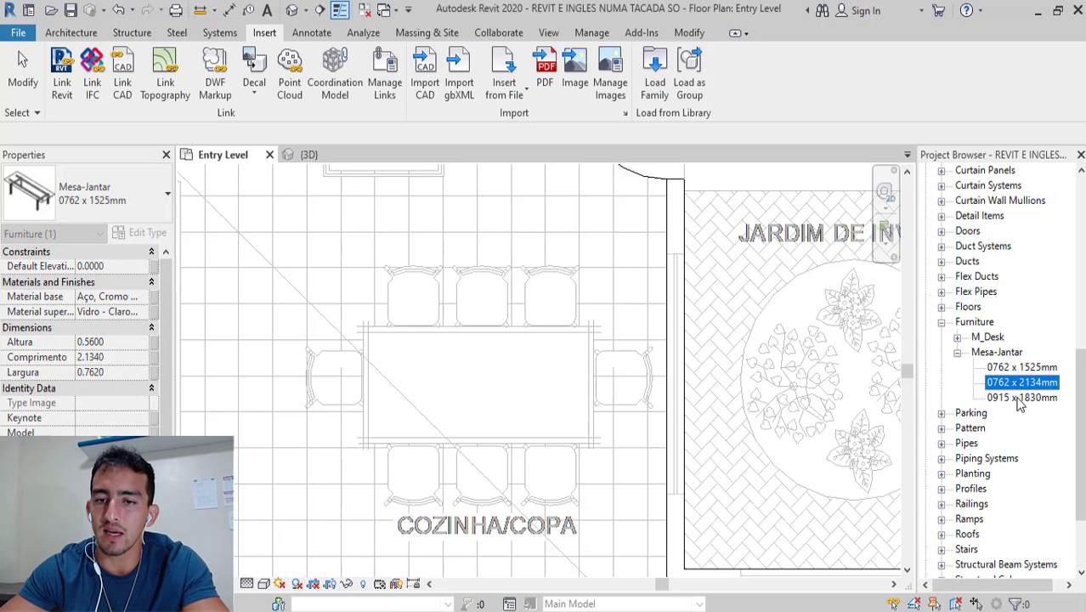
left_click(1020, 399)
left_click(1015, 368)
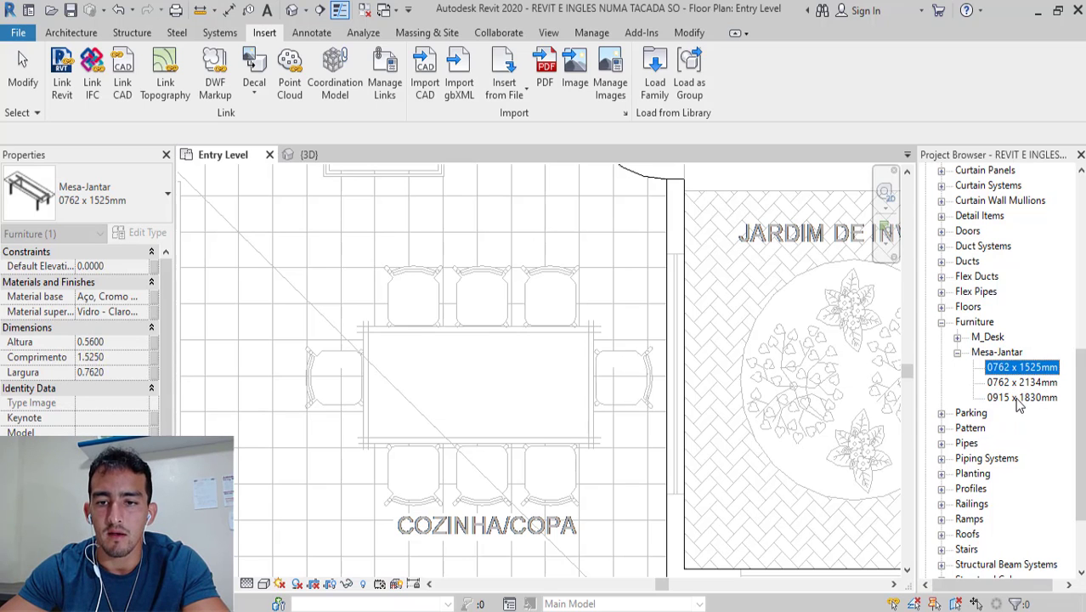
left_click(1024, 399)
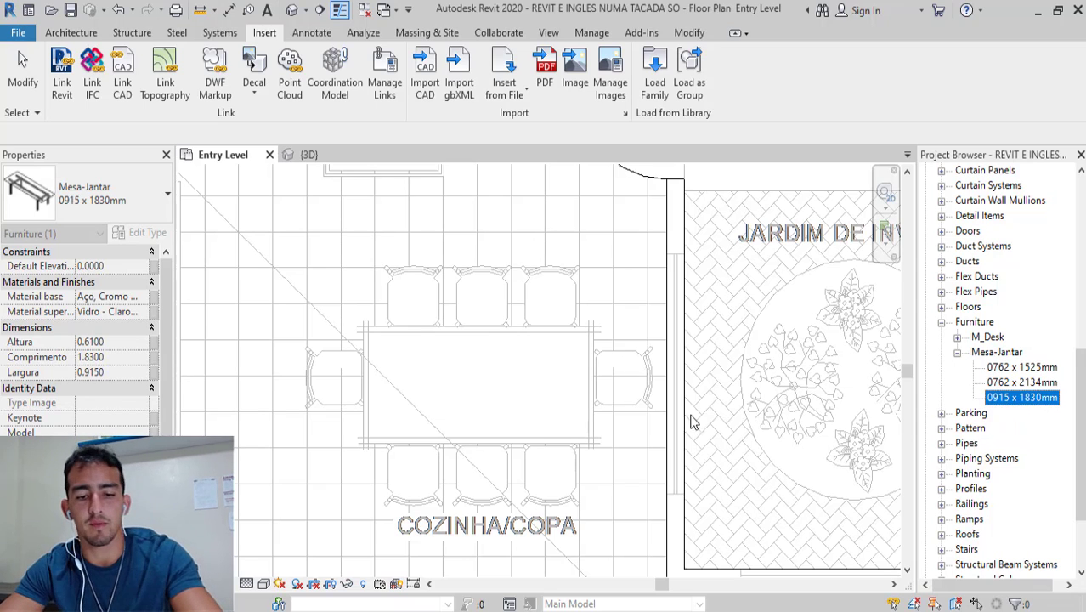
key("d")
left_click(439, 296)
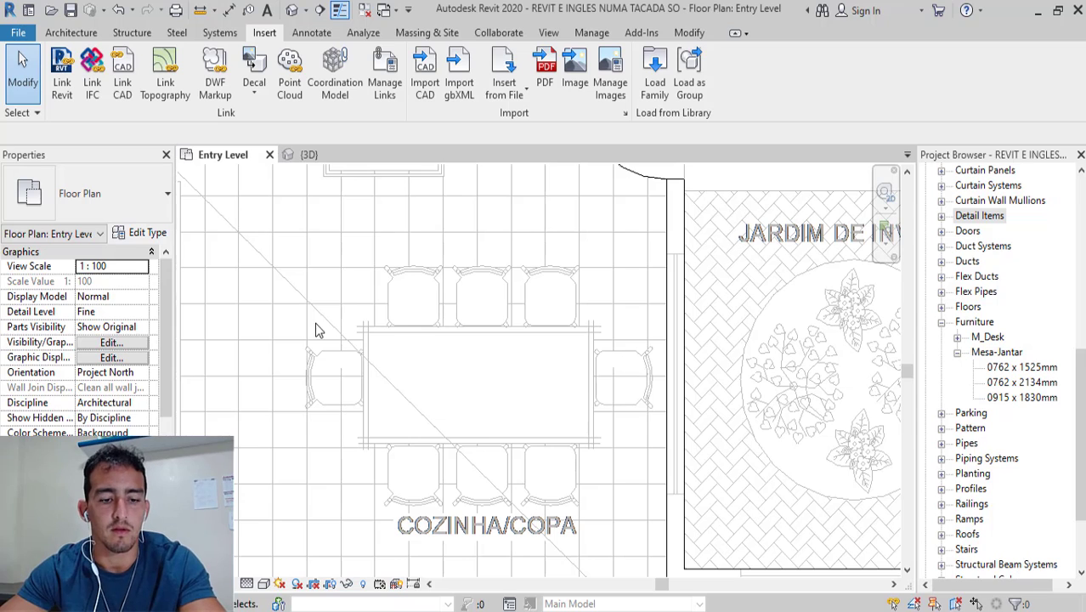
key("d")
key("i")
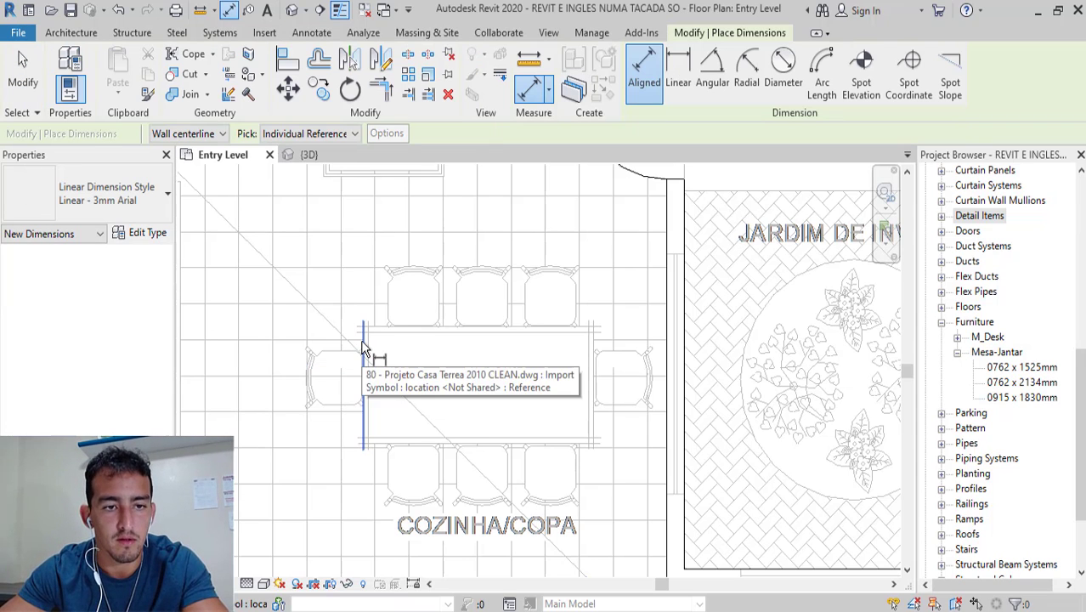
left_click(363, 349)
left_click(593, 353)
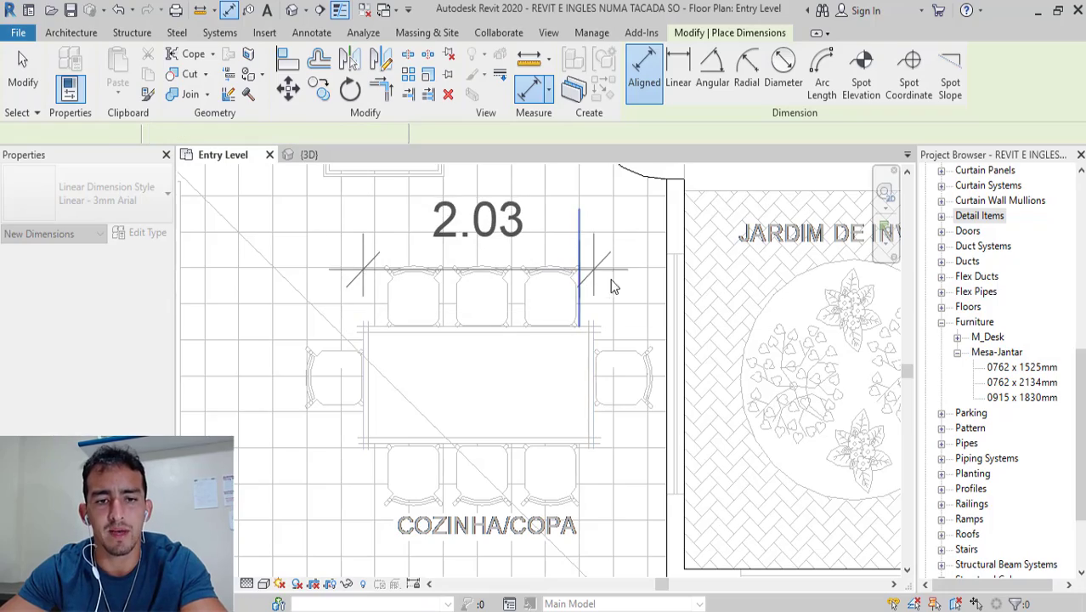
key("Escape")
left_click(477, 408)
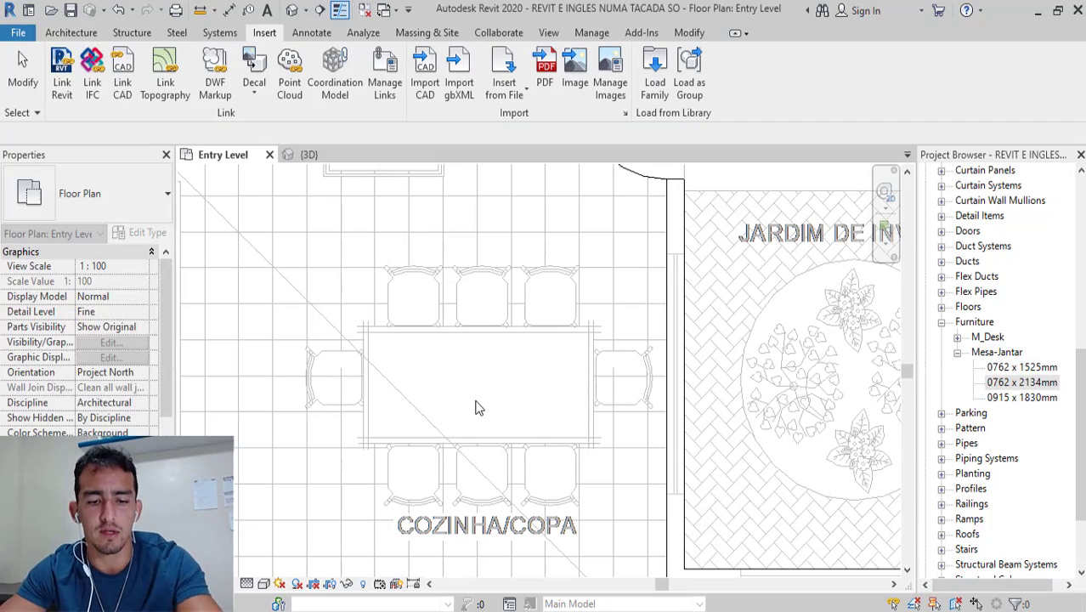
key("d")
key("i")
left_click(523, 332)
left_click(535, 442)
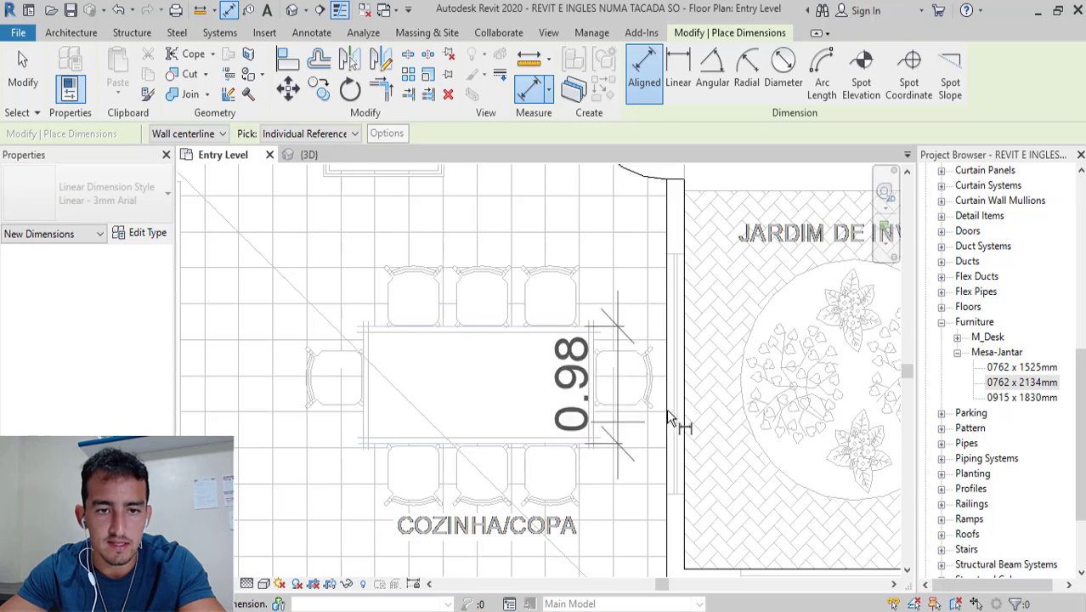
key("Escape")
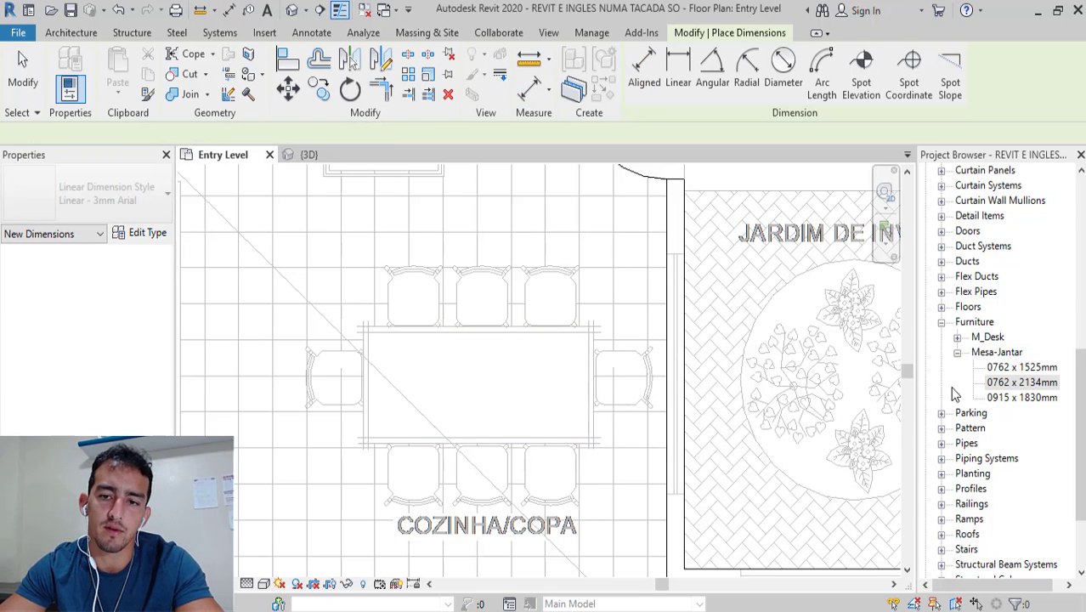
key("Escape")
left_click(1020, 382)
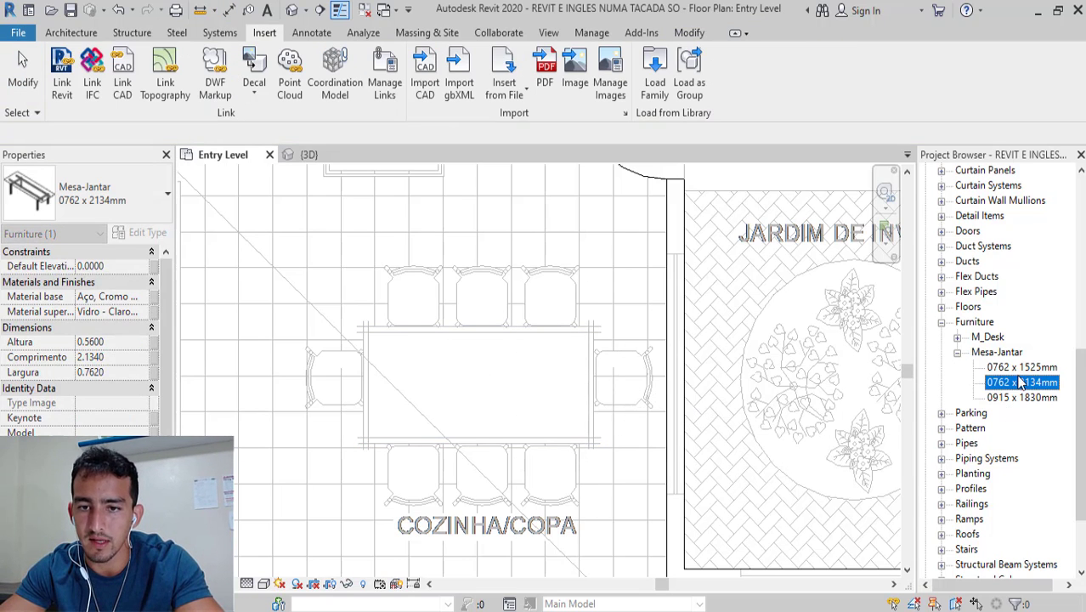
Step: Place a Mesa-Jantar 0915 x 1830mm table on the kitchen's CAD table and select it
left_click(1020, 399)
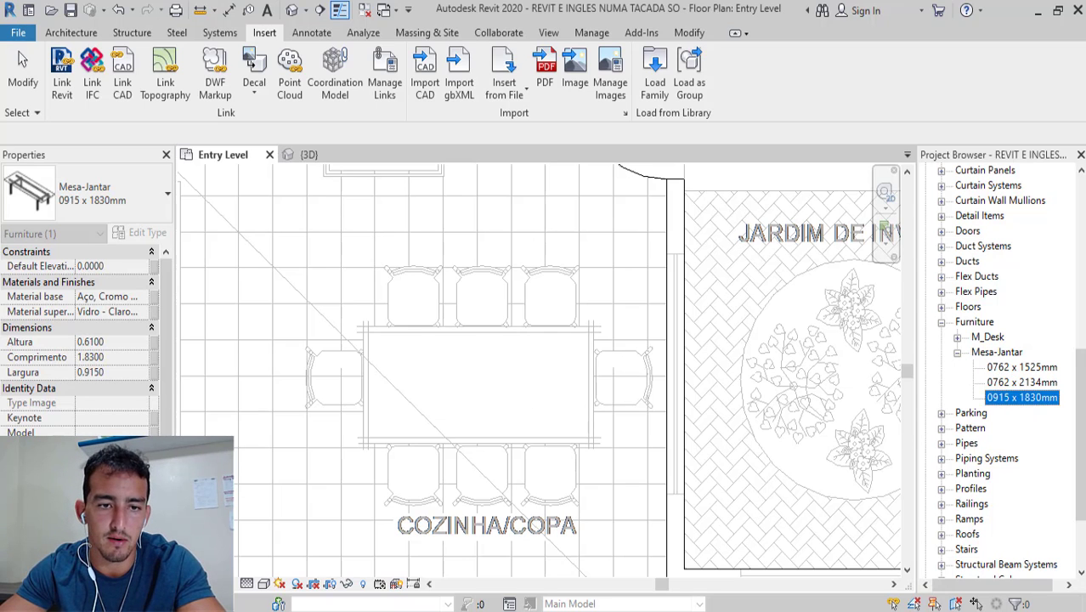
left_click_drag(511, 405, 518, 404)
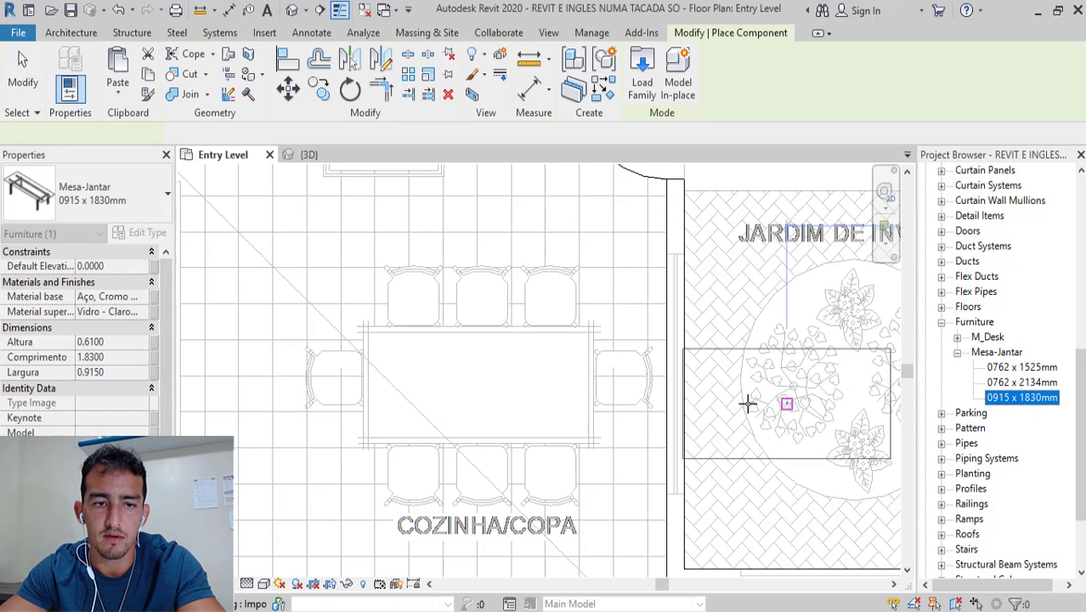
left_click(473, 384)
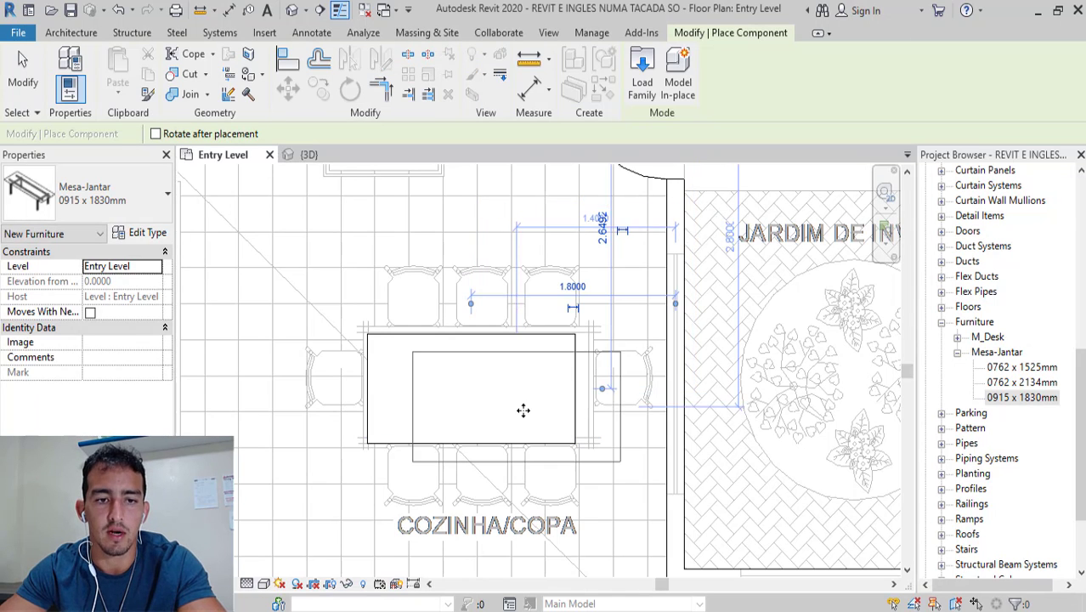
key("Escape")
key("Escape")
left_click(551, 360)
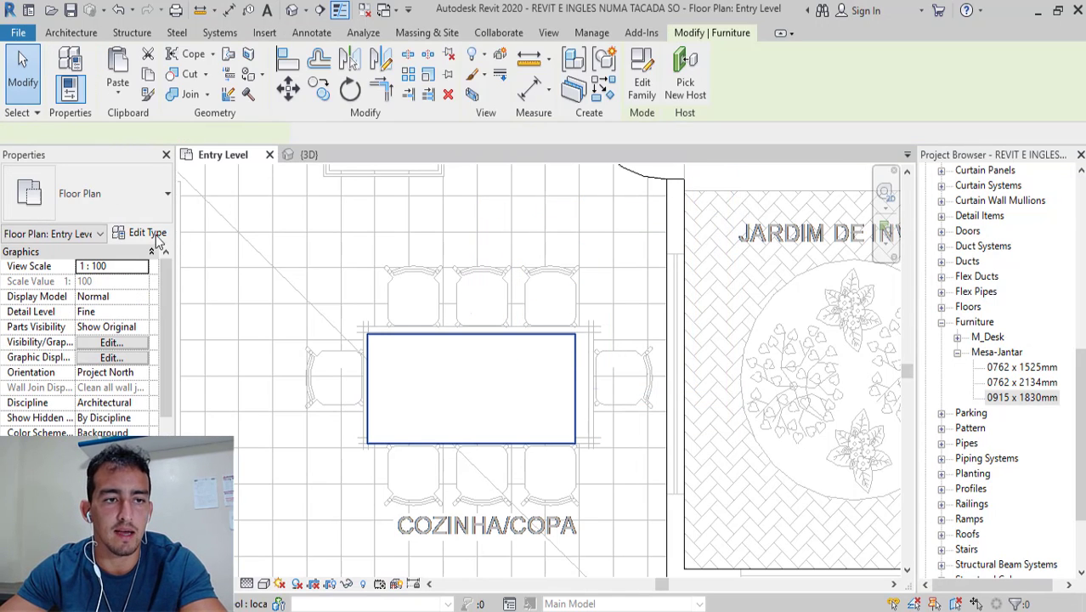
Step: Duplicate the table's type and name it 1000 x 2000 mm
double_click(581, 331)
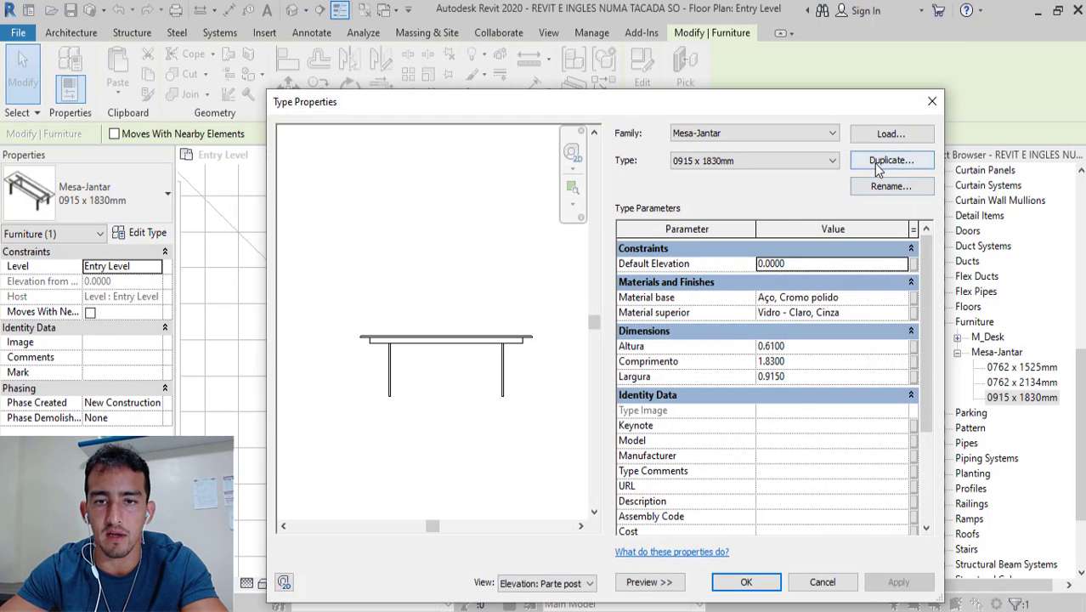
left_click(878, 164)
left_click(586, 339)
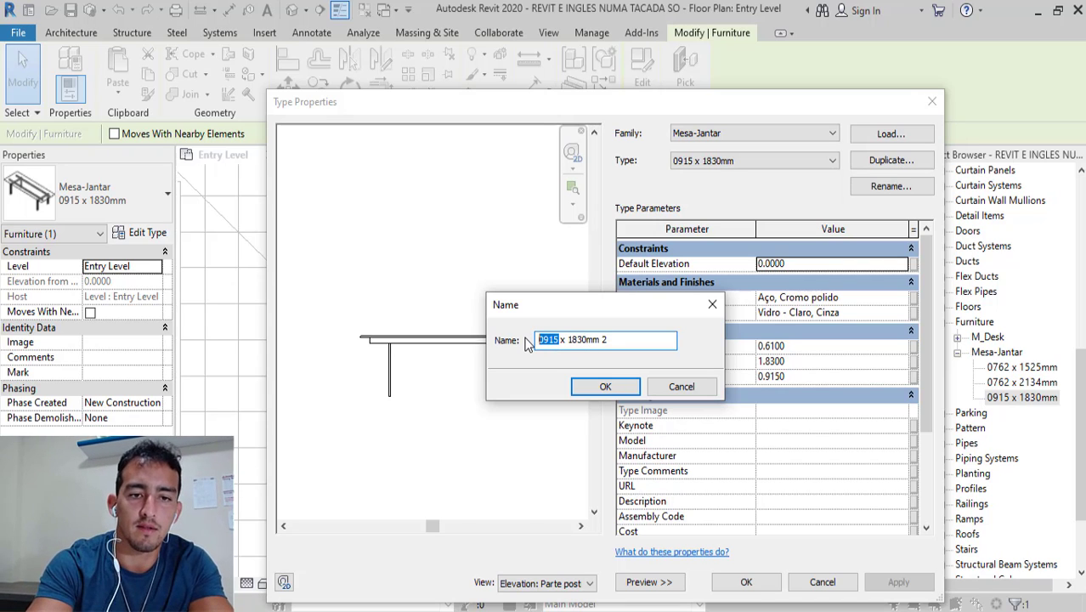
type("1000 x ")
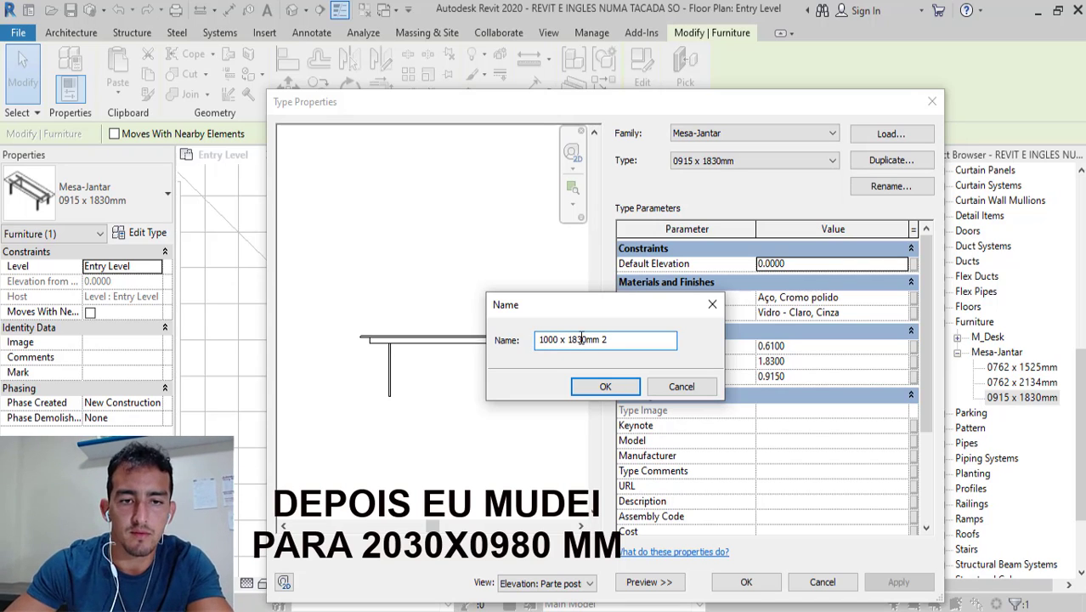
type("2000")
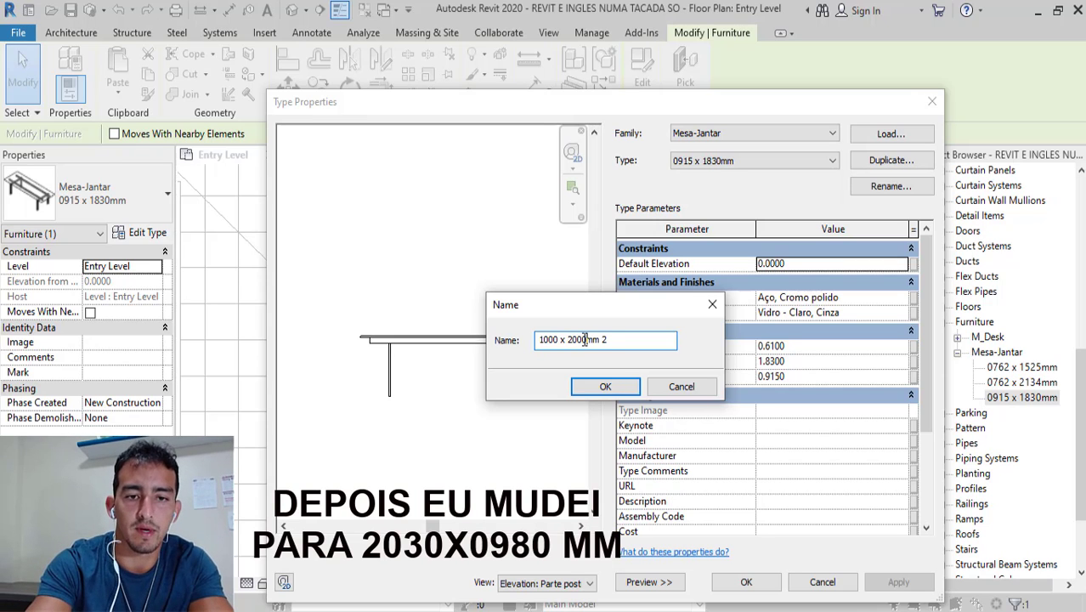
left_click(629, 340)
key("BackSpace")
key("BackSpace")
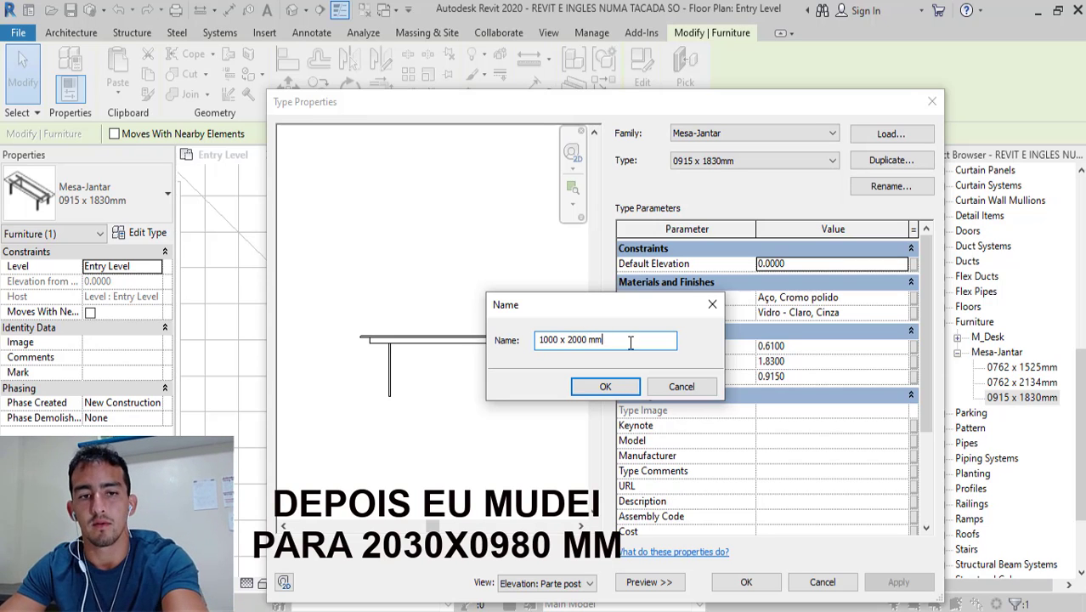
left_click(602, 384)
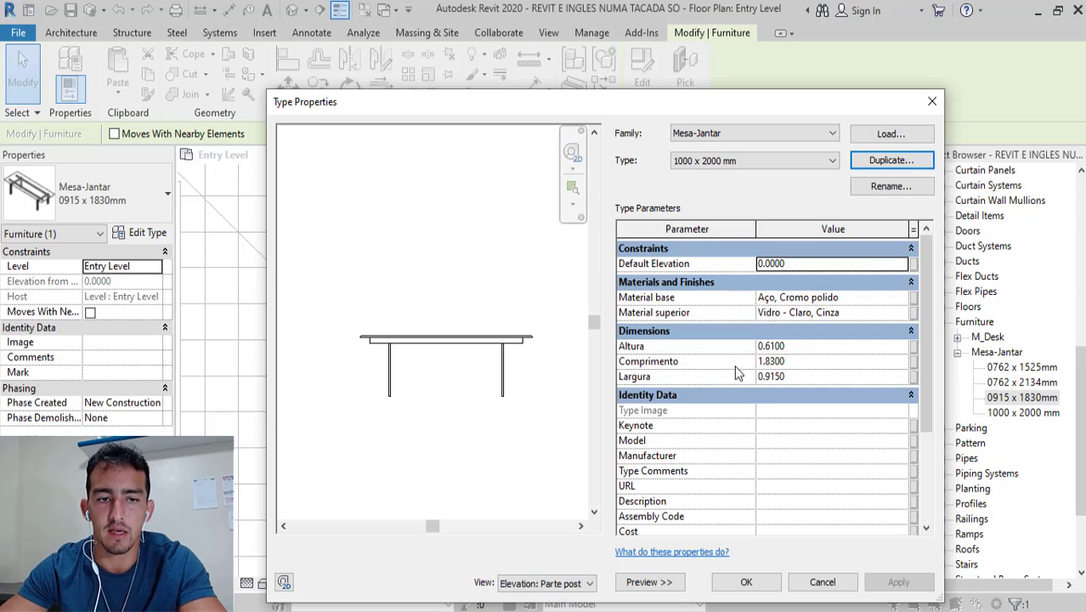
Step: Set the new type's Comprimento to 2000 and Largura to 1000
left_click(810, 362)
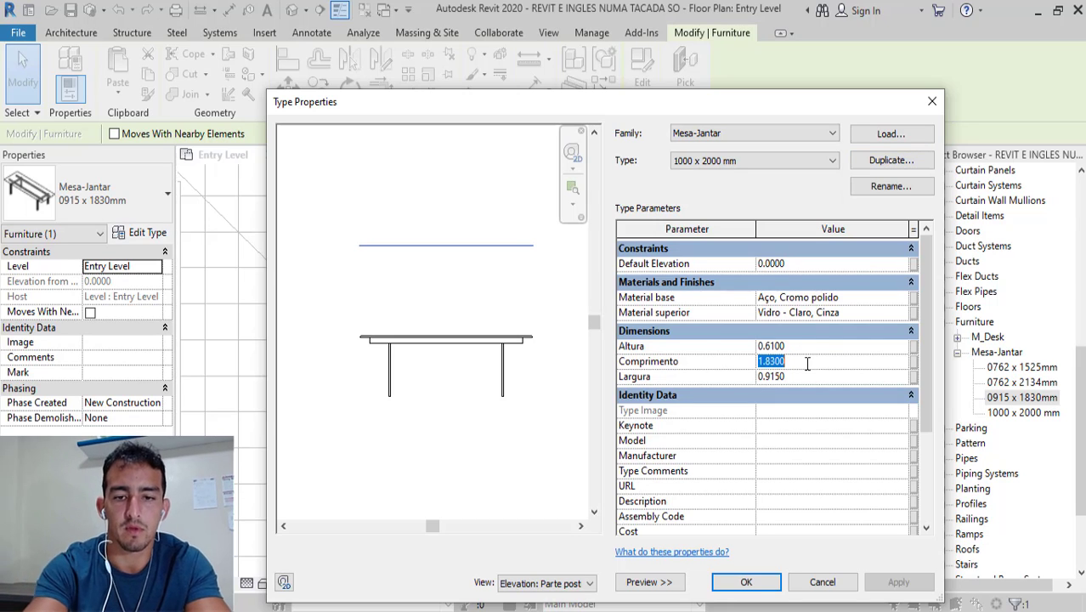
type("2000")
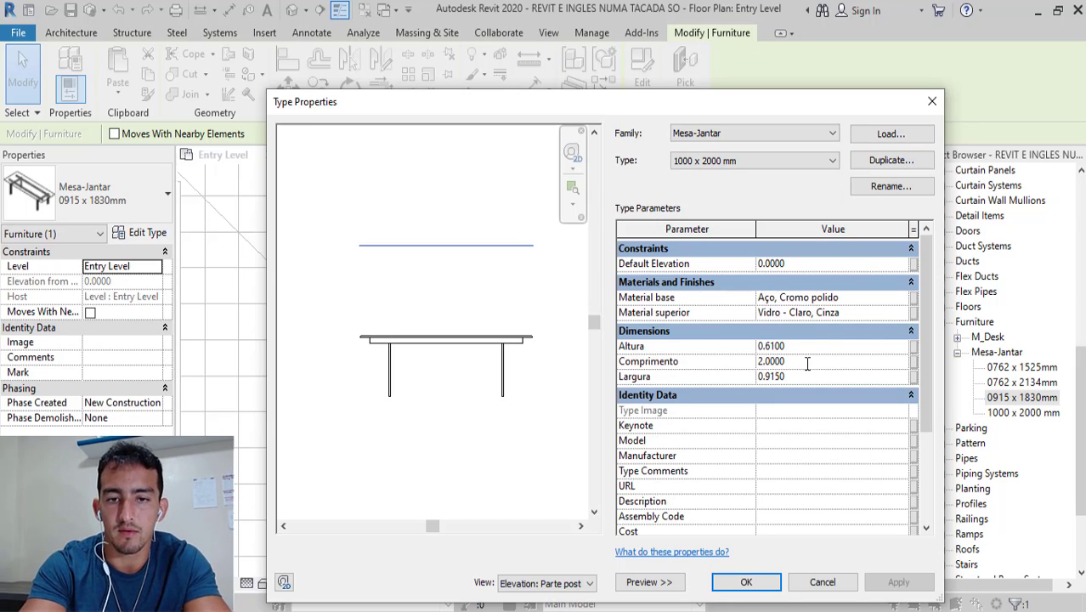
left_click(784, 379)
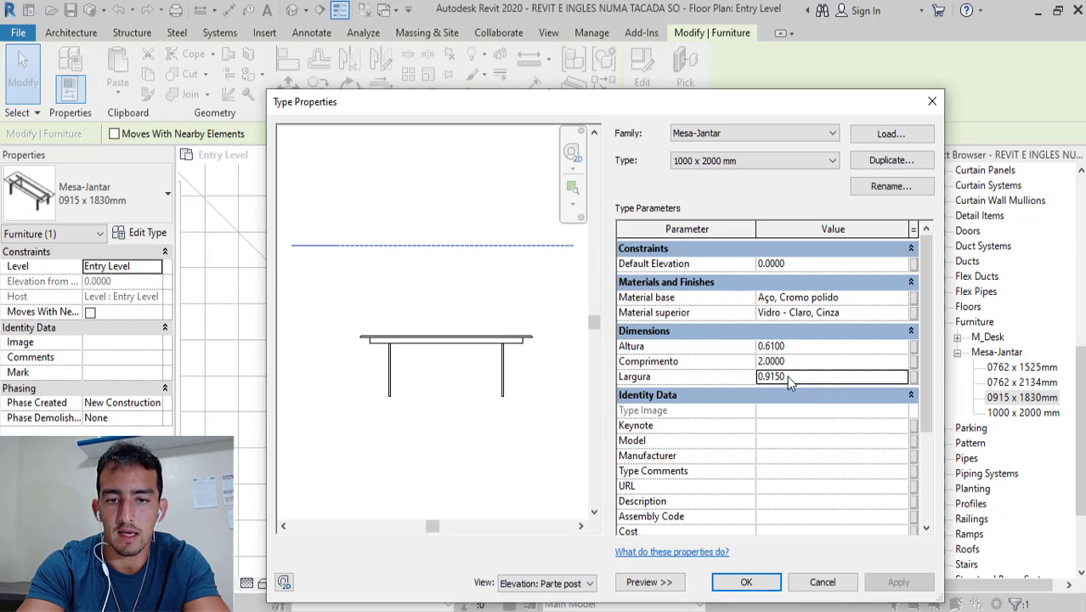
type("1")
key("Return")
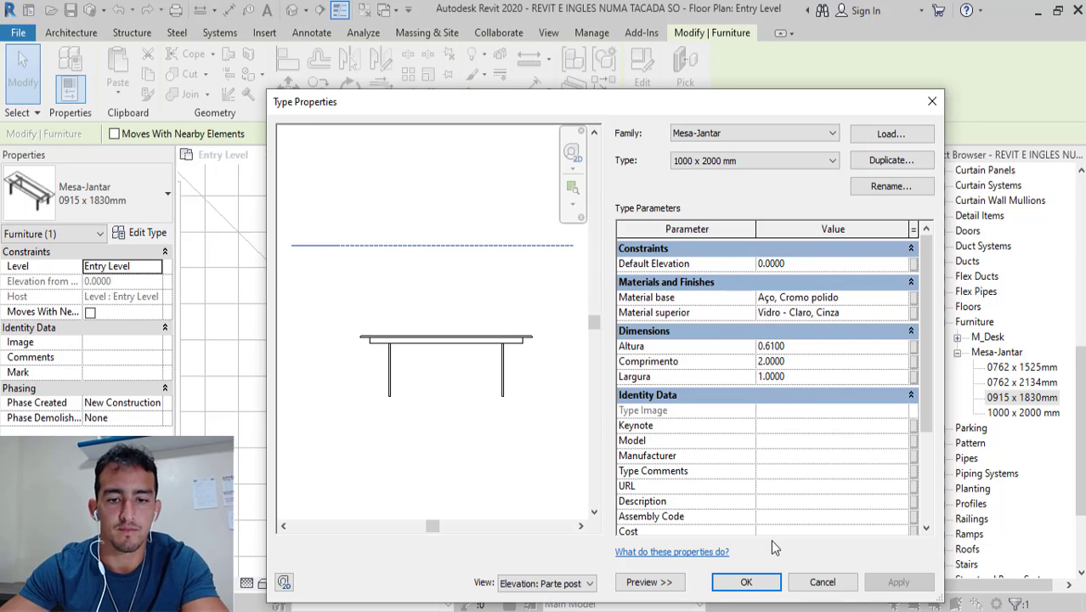
left_click(747, 582)
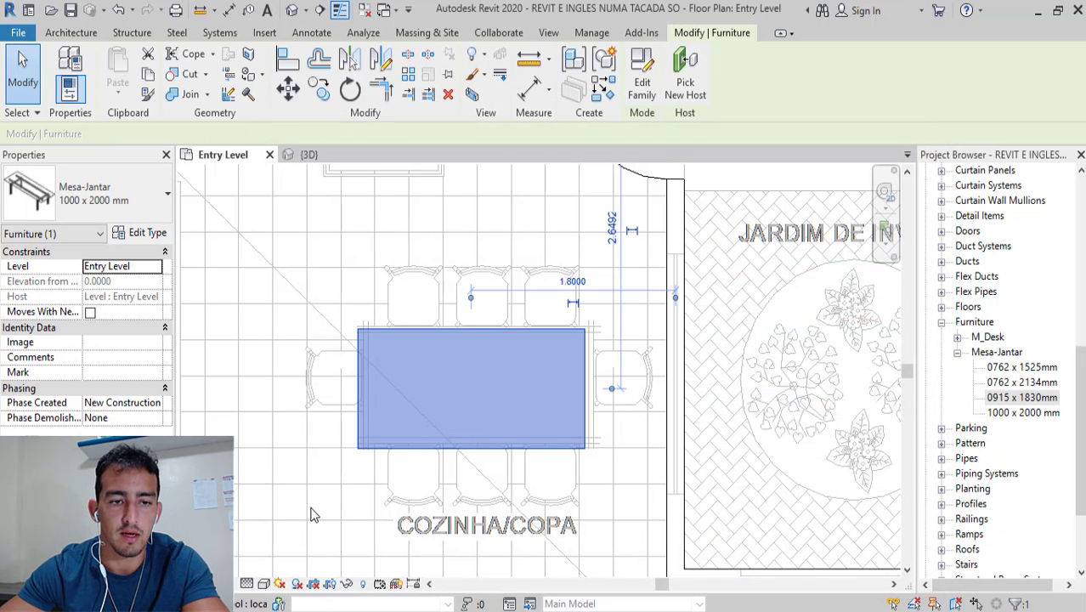
Step: Move the dining table up and to the right onto the CAD table drawing
left_click(395, 407)
scroll(395, 407, "up", 2)
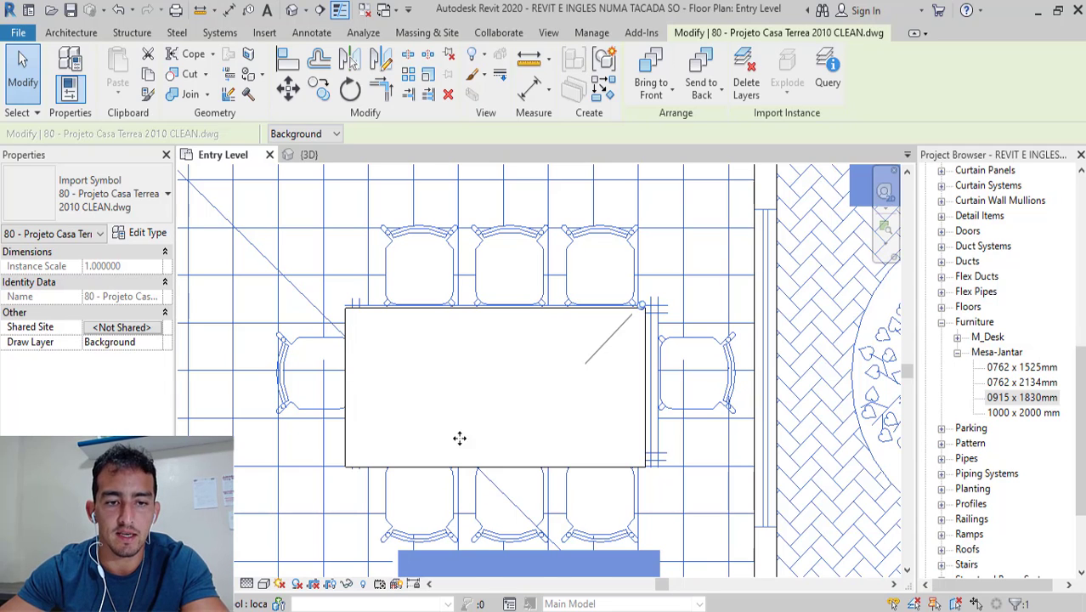
key("Escape")
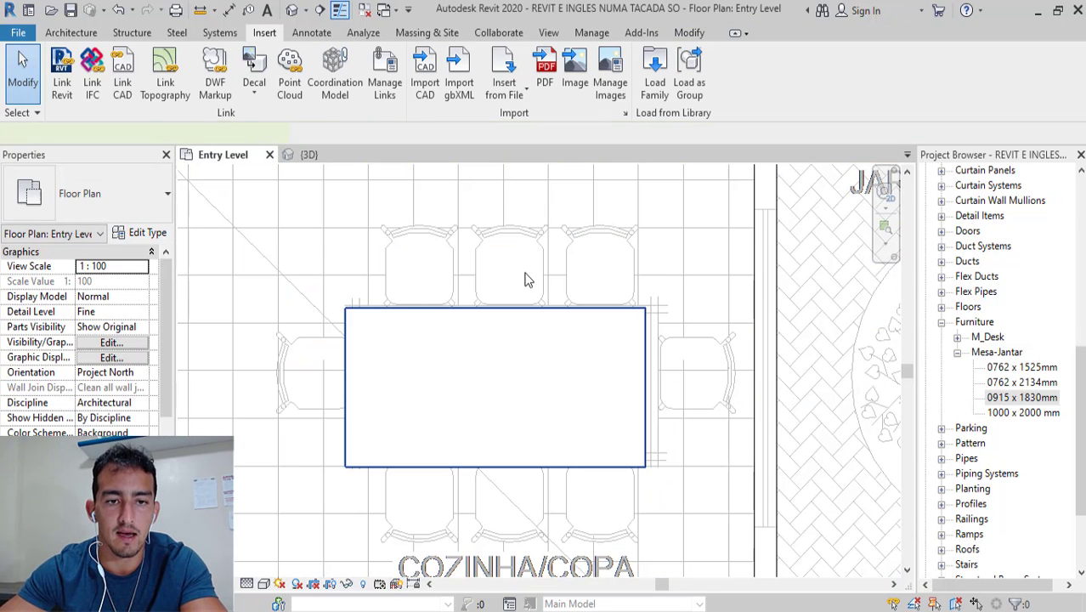
left_click_drag(527, 280, 670, 245)
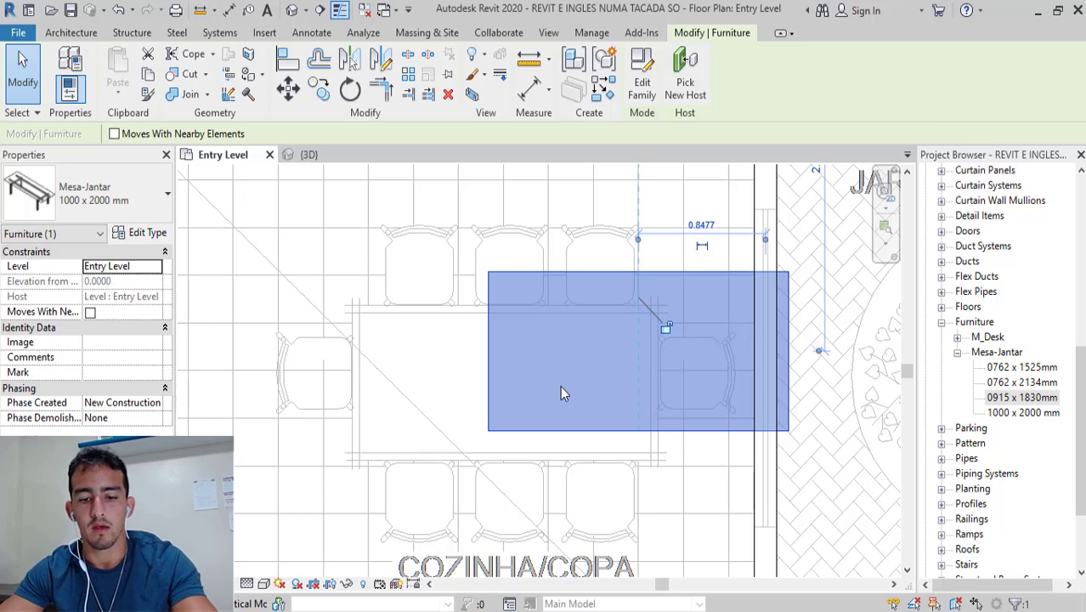
key("a")
key("l")
scroll(363, 319, "up", 2)
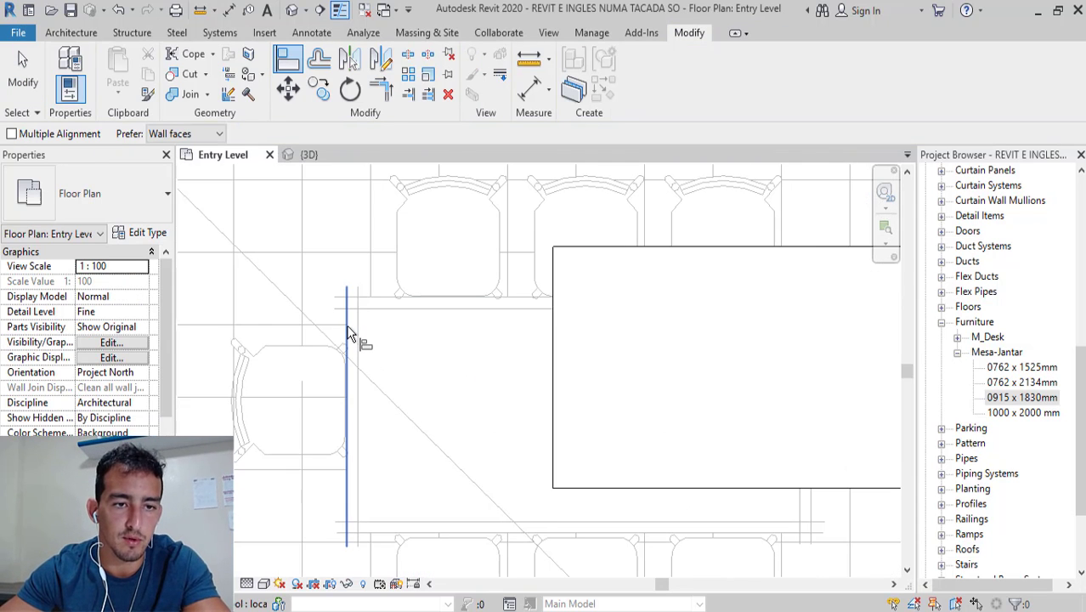
key("Escape")
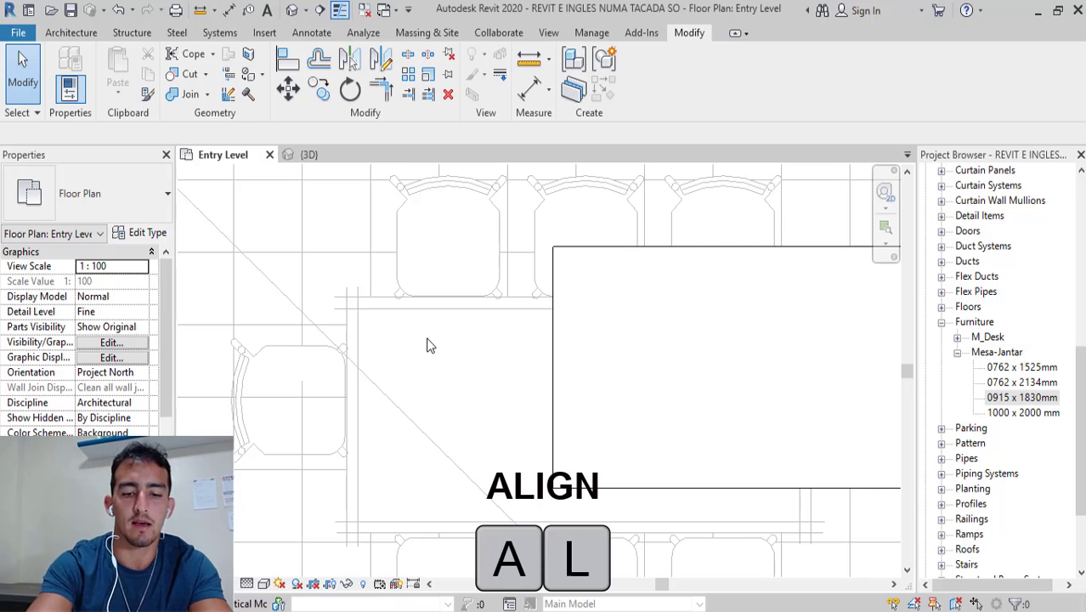
Step: Align the table's left and bottom edges to the CAD table's lines with AL
key("a")
key("l")
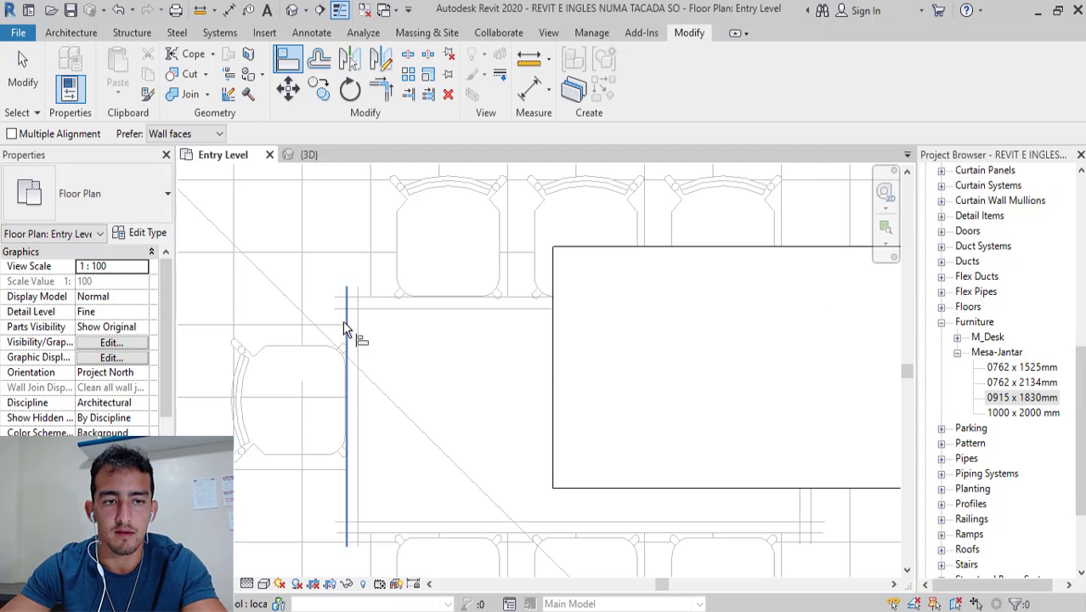
left_click(344, 324)
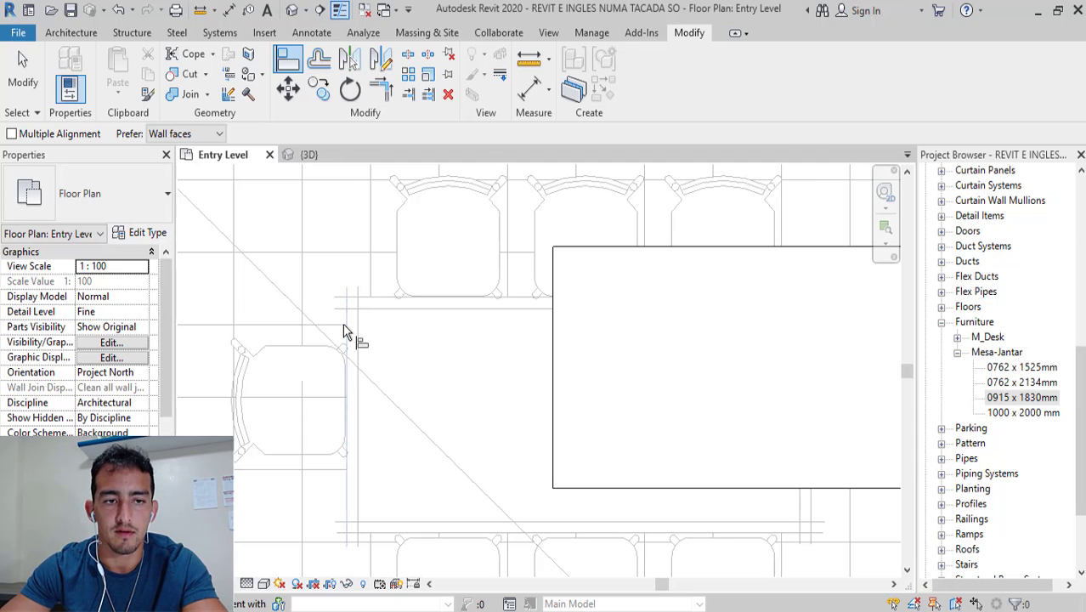
left_click(550, 377)
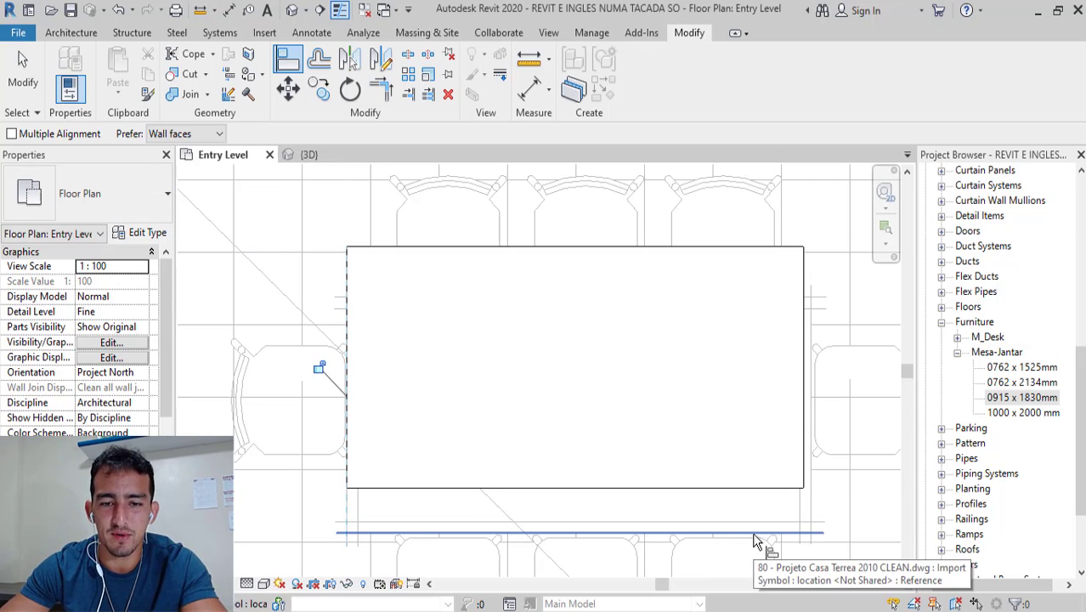
left_click(644, 523)
left_click(558, 488)
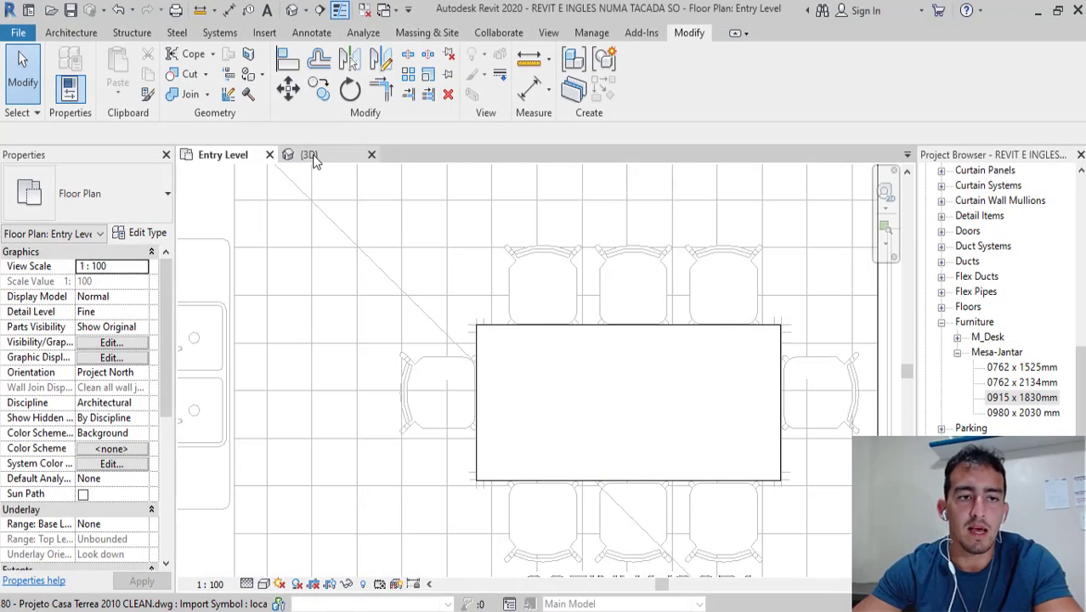
Step: Orbit and zoom around the dining table in the {3D} view, then zoom back out
left_click(312, 153)
middle_click_drag(544, 255, 602, 248, "shift")
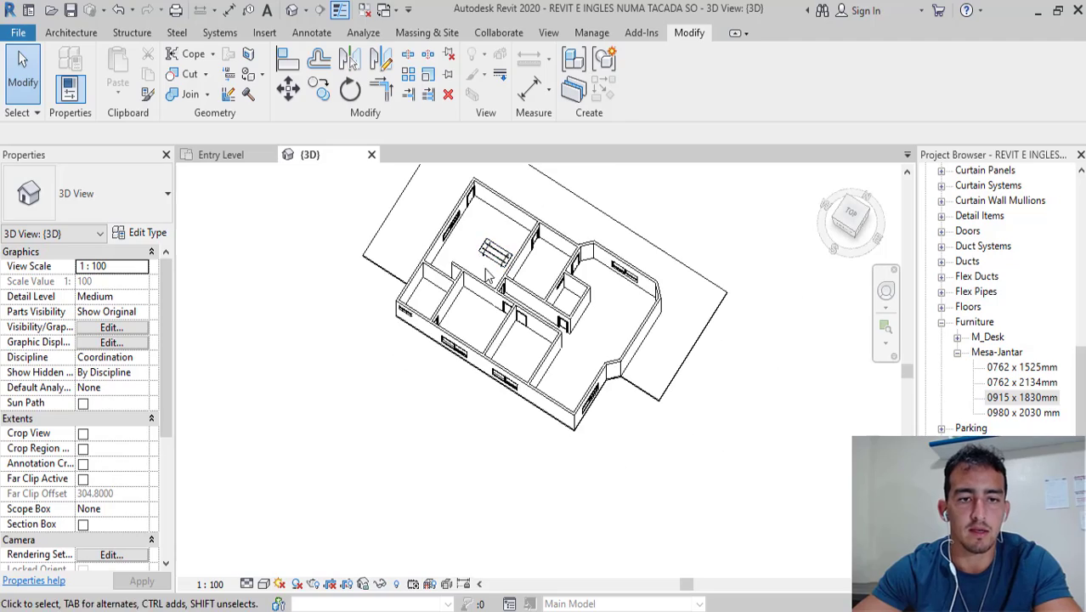
scroll(476, 255, "up", 2)
scroll(480, 323, "up", 2)
scroll(482, 344, "up", 3)
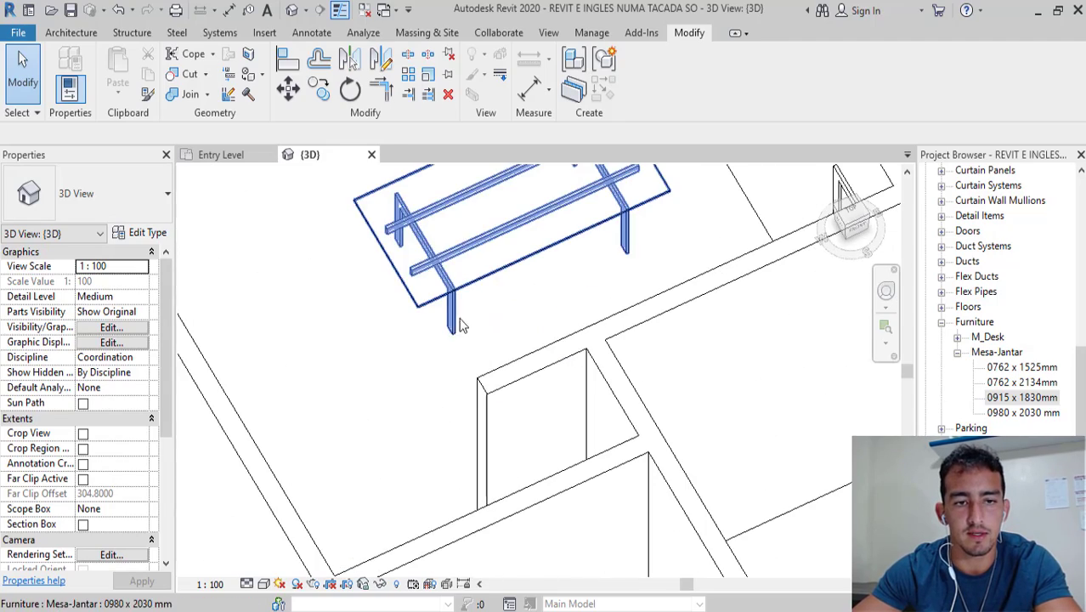
scroll(482, 344, "up", 1)
middle_click_drag(482, 344, 518, 335, "shift")
scroll(451, 301, "down", 2)
scroll(451, 301, "down", 2)
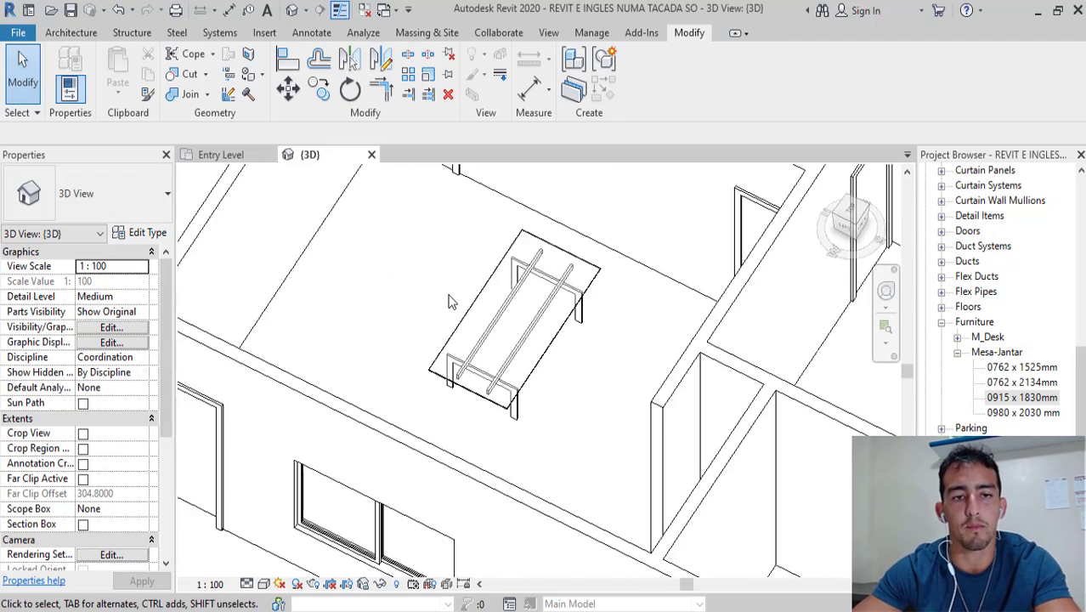
scroll(507, 360, "down", 2)
scroll(476, 348, "down", 3)
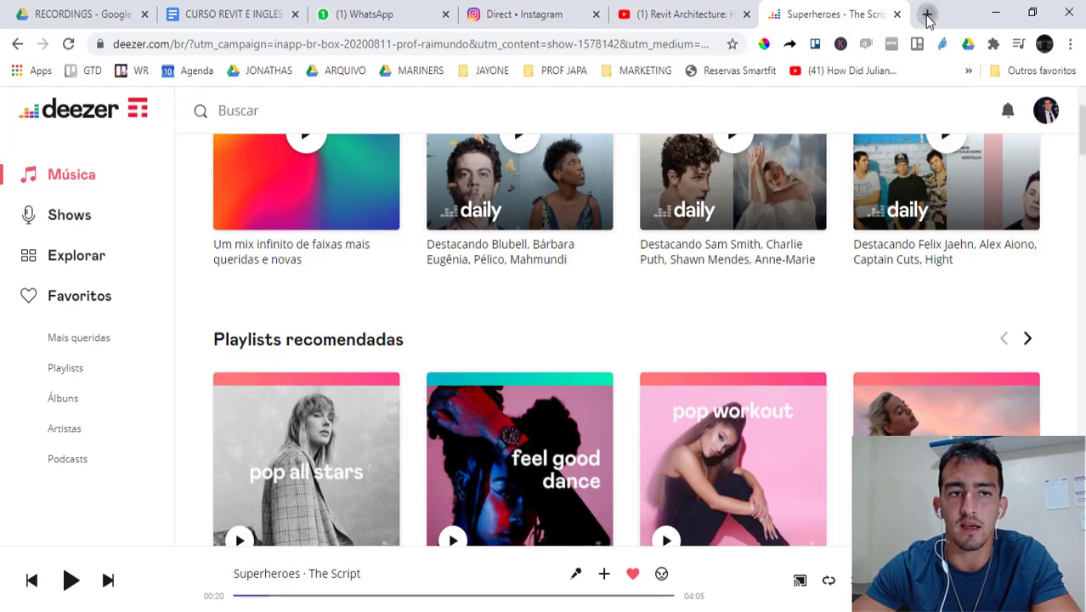
Step: Search Google for REVIT CITY in a new Chrome window and open the RevitCity.com result
left_click(927, 15)
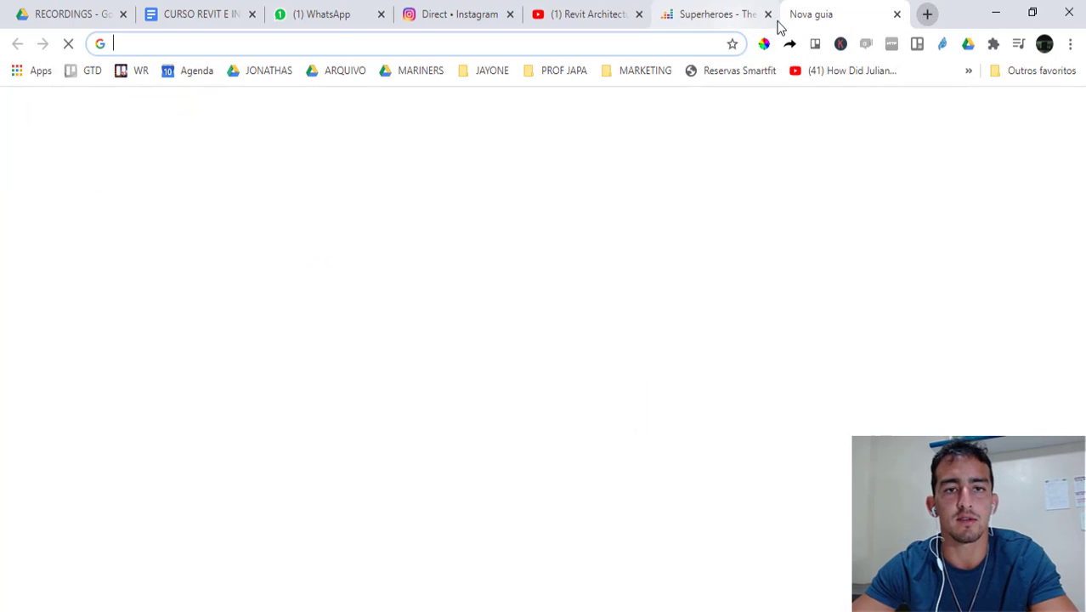
left_click_drag(778, 17, 340, 48)
left_click(325, 40)
type("REVI")
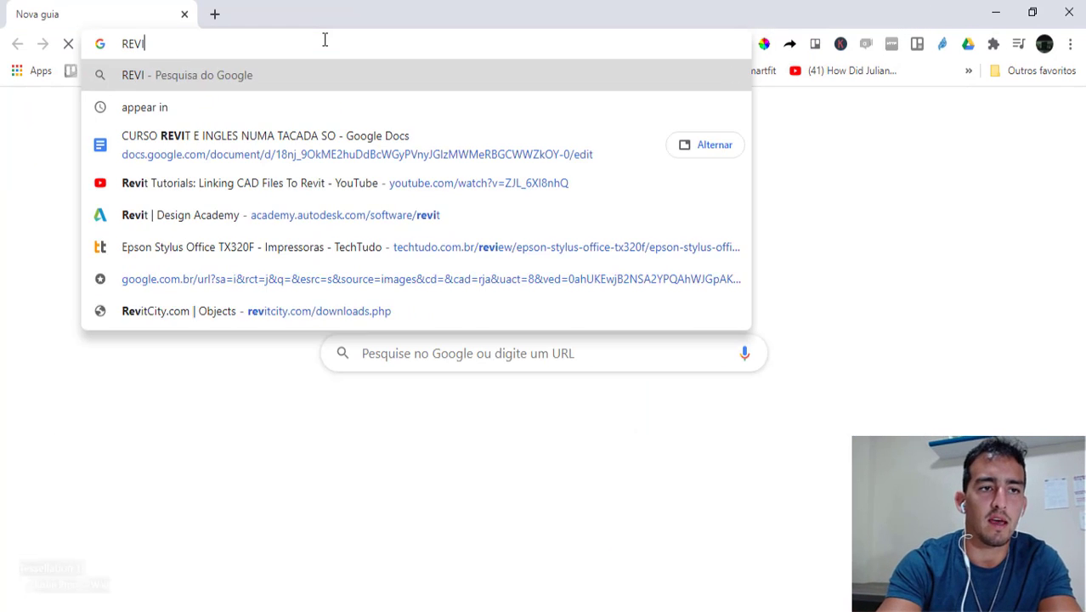
type("T CITY")
key("Return")
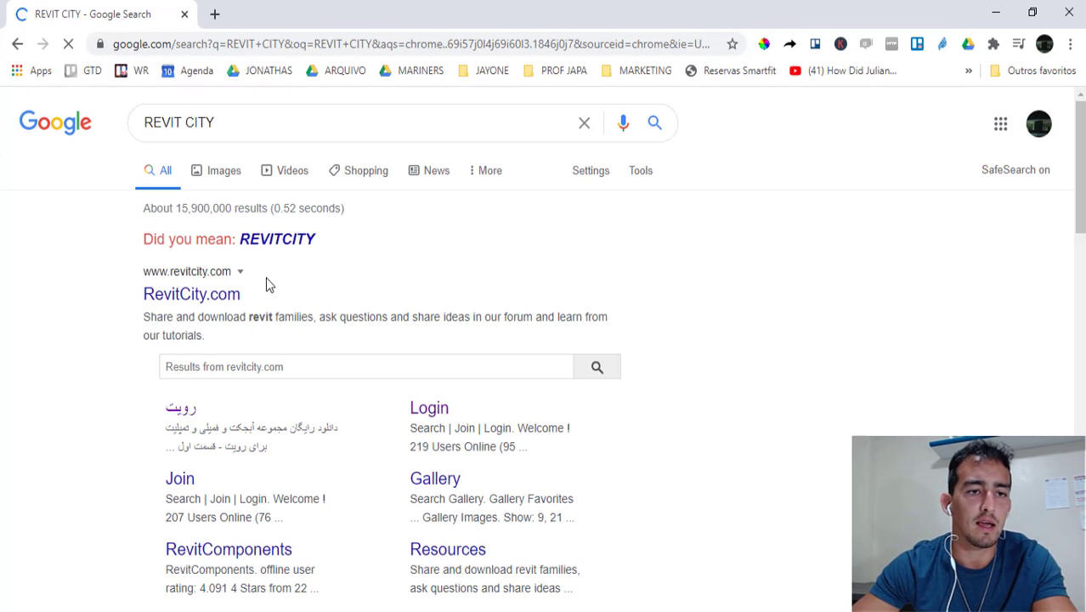
left_click(193, 295)
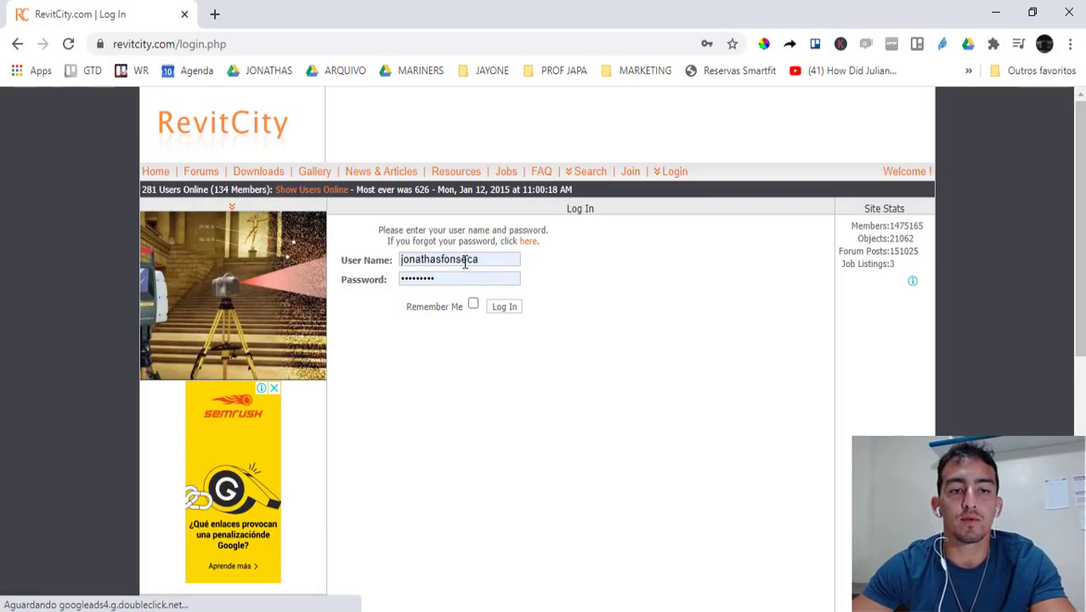
Step: Log in to RevitCity and search the object downloads for the keyword TABLE
left_click(504, 306)
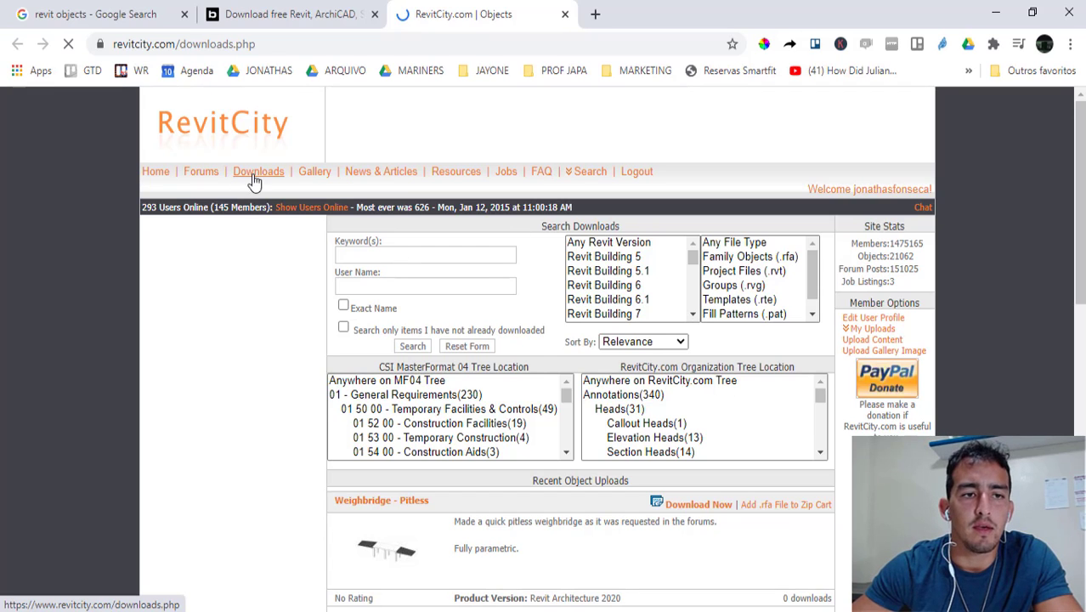
left_click(401, 252)
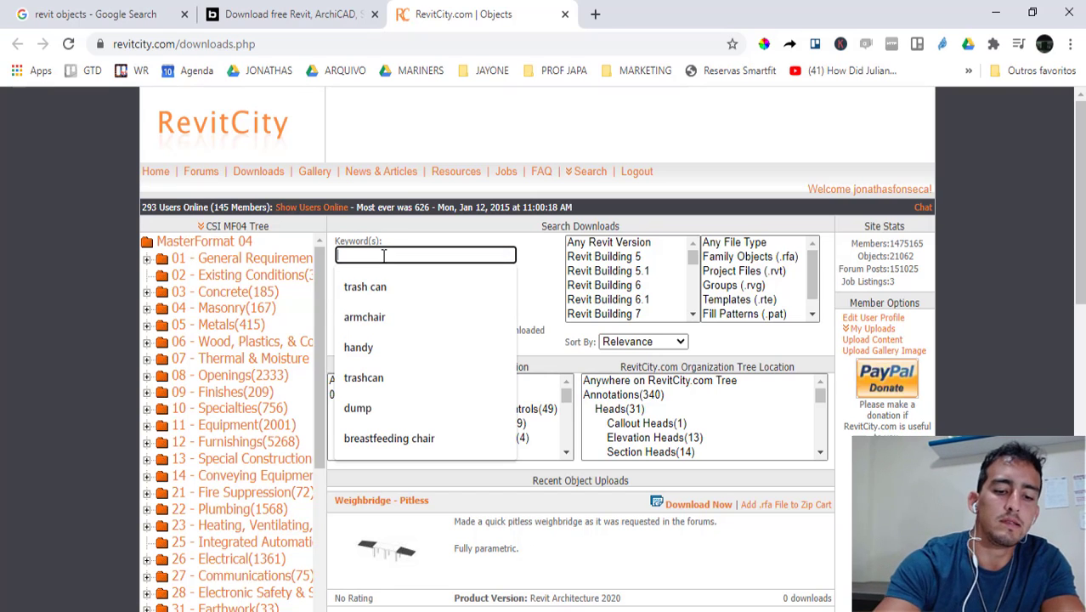
type("TABLE")
key("BackSpace")
key("BackSpace")
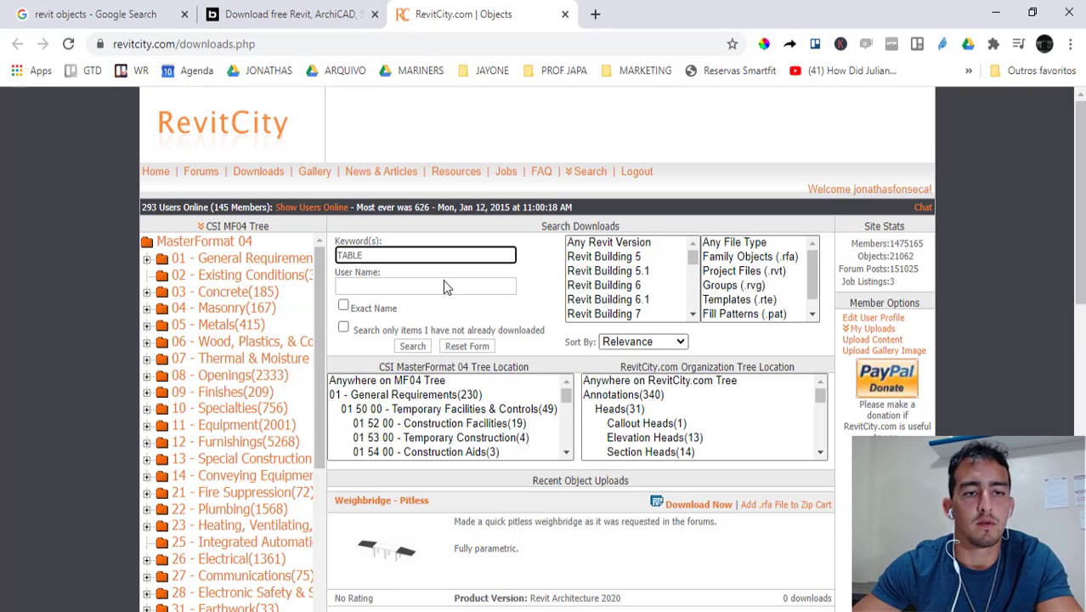
key("Return")
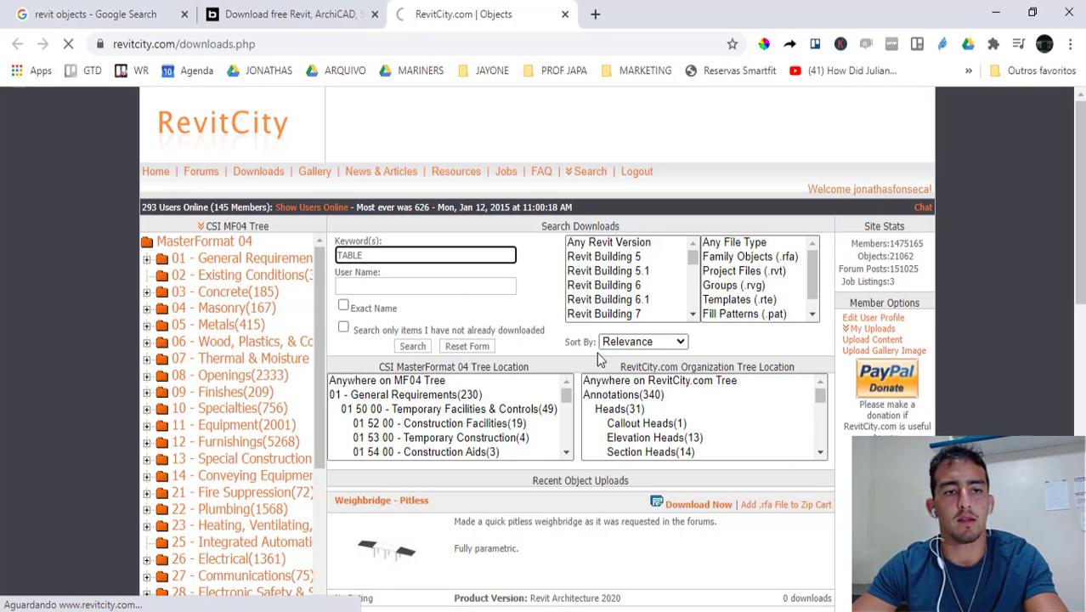
Step: Scroll down the TABLE results past the Dining Table and Dinning Table Chair Set entries
scroll(472, 293, "down", 3)
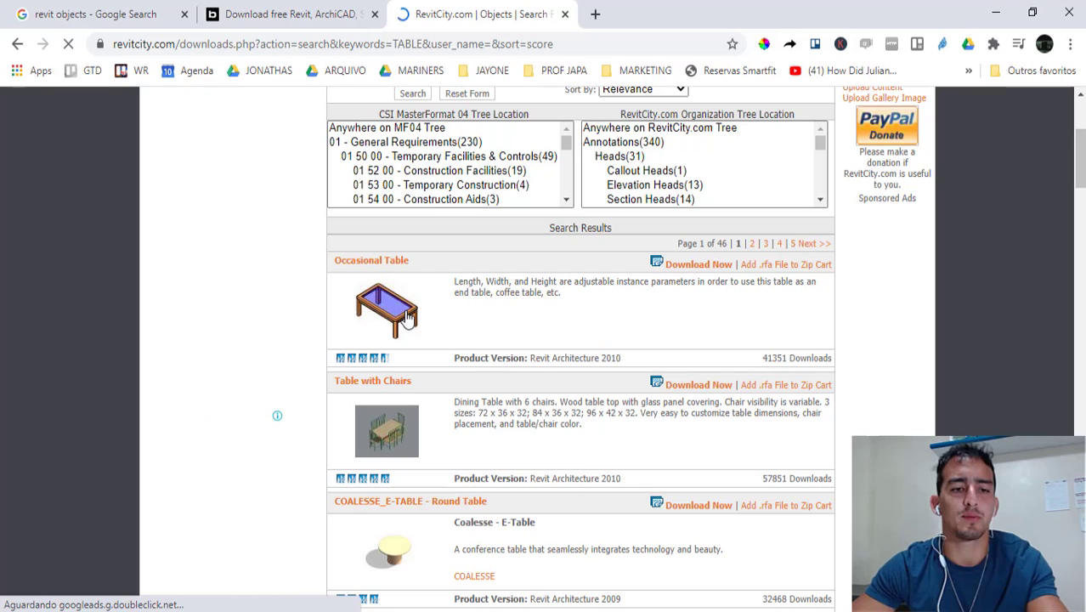
scroll(406, 302, "down", 3)
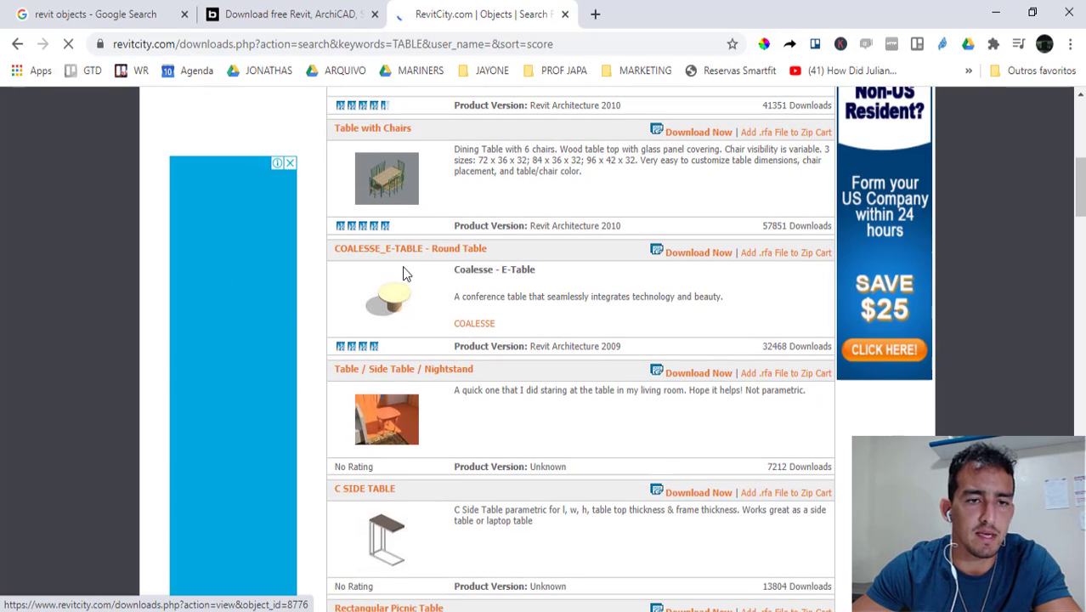
scroll(404, 272, "down", 3)
scroll(405, 259, "down", 2)
scroll(406, 262, "down", 1)
scroll(405, 259, "down", 1)
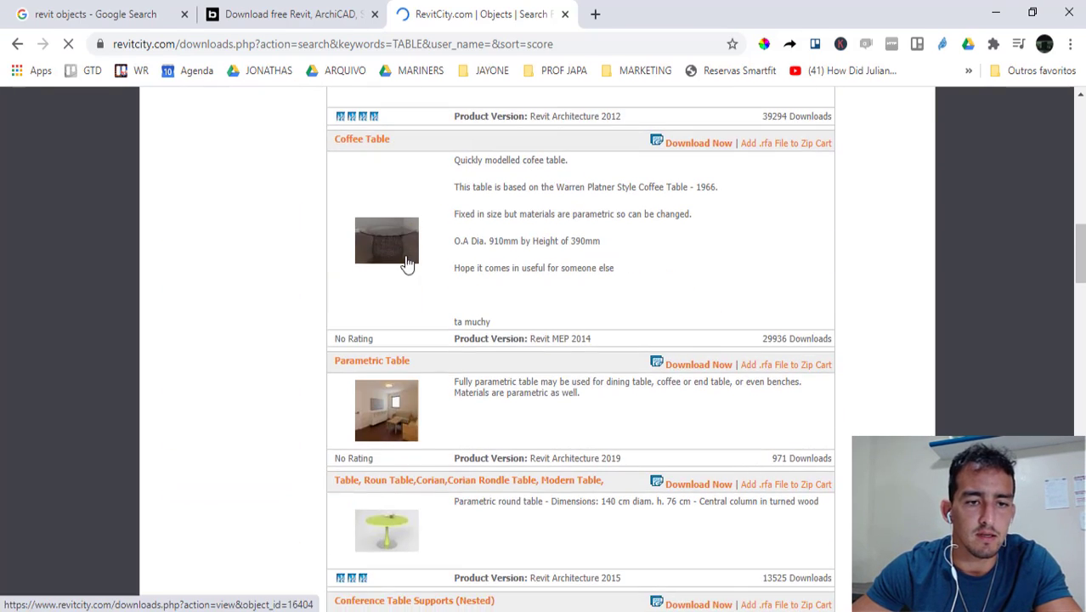
scroll(404, 258, "down", 3)
scroll(405, 260, "down", 2)
scroll(405, 257, "down", 2)
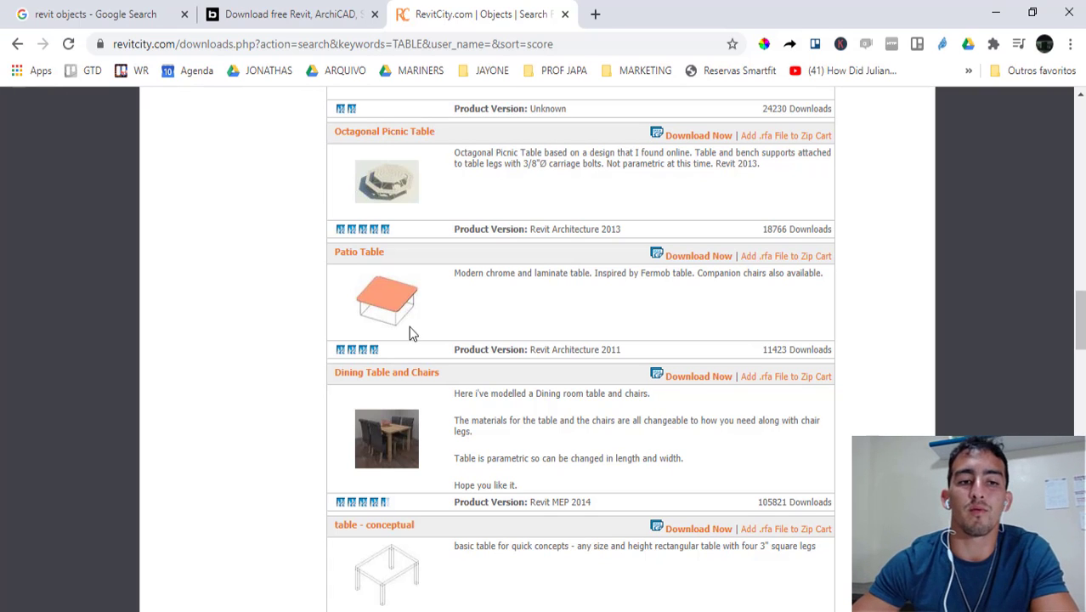
scroll(442, 310, "down", 3)
scroll(440, 308, "down", 2)
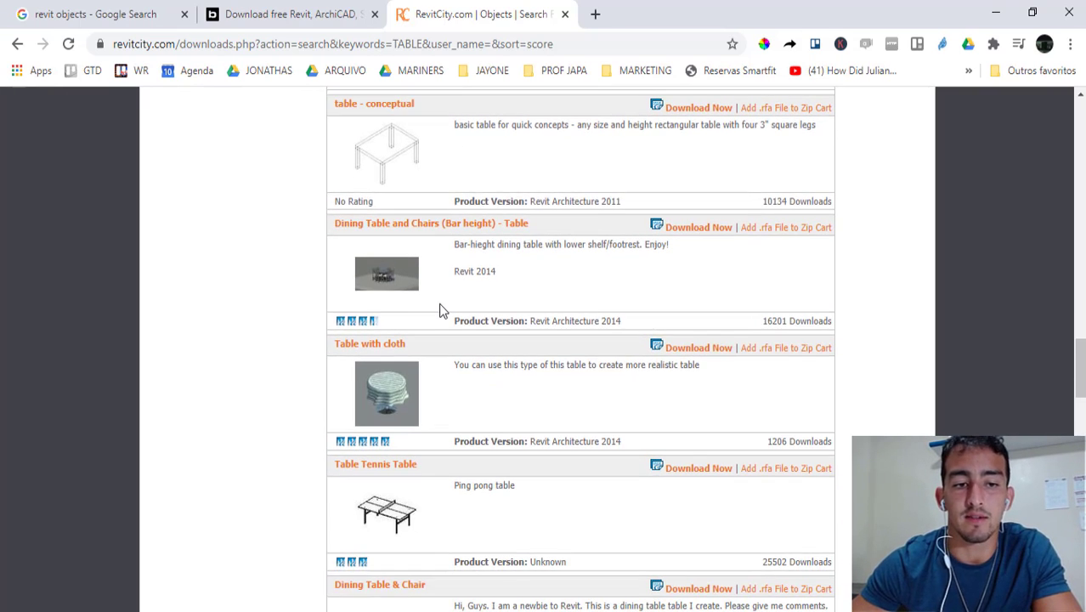
scroll(440, 309, "down", 1)
scroll(440, 309, "down", 2)
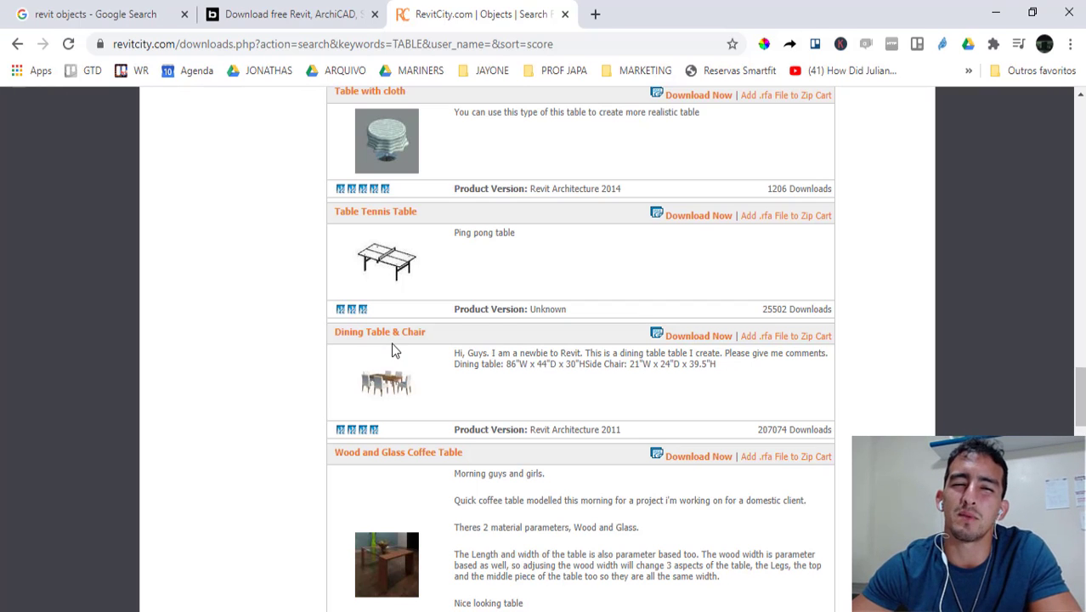
scroll(367, 313, "down", 1)
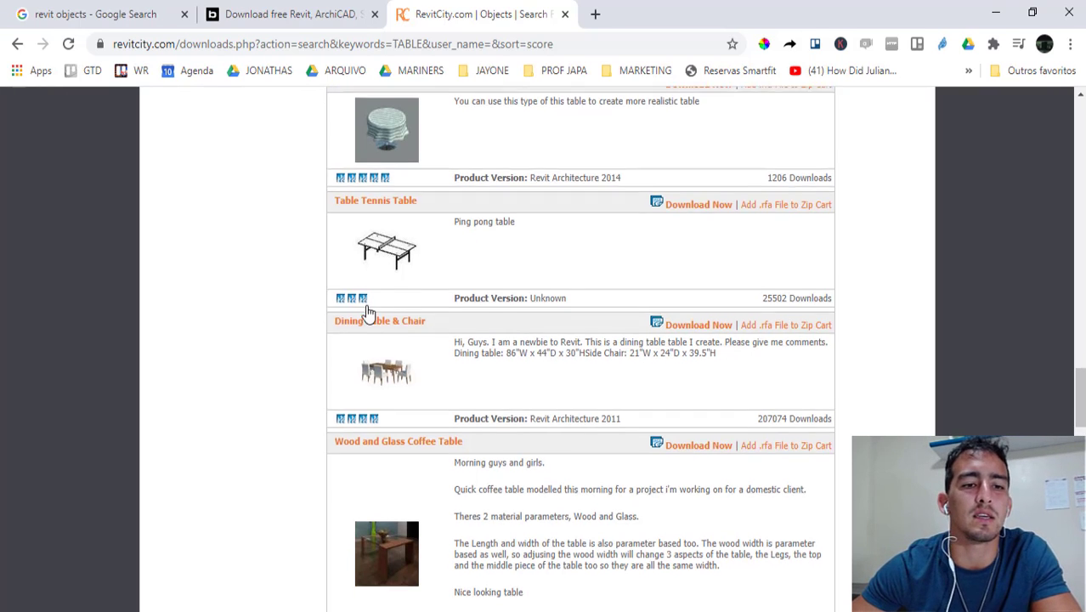
scroll(367, 306, "down", 4)
scroll(395, 308, "down", 2)
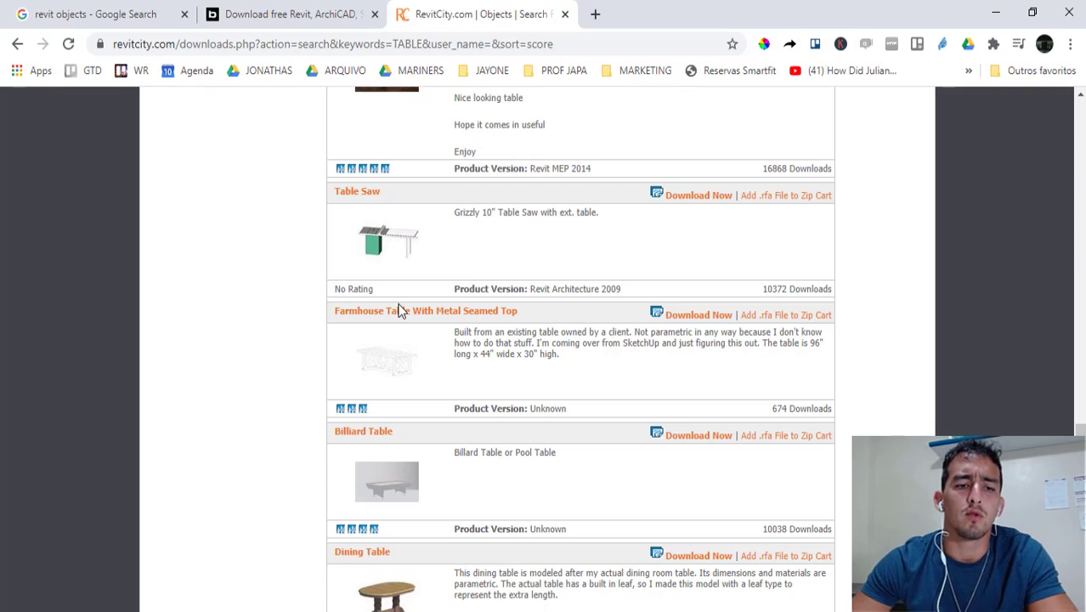
scroll(400, 311, "down", 1)
scroll(401, 306, "down", 2)
scroll(400, 306, "down", 3)
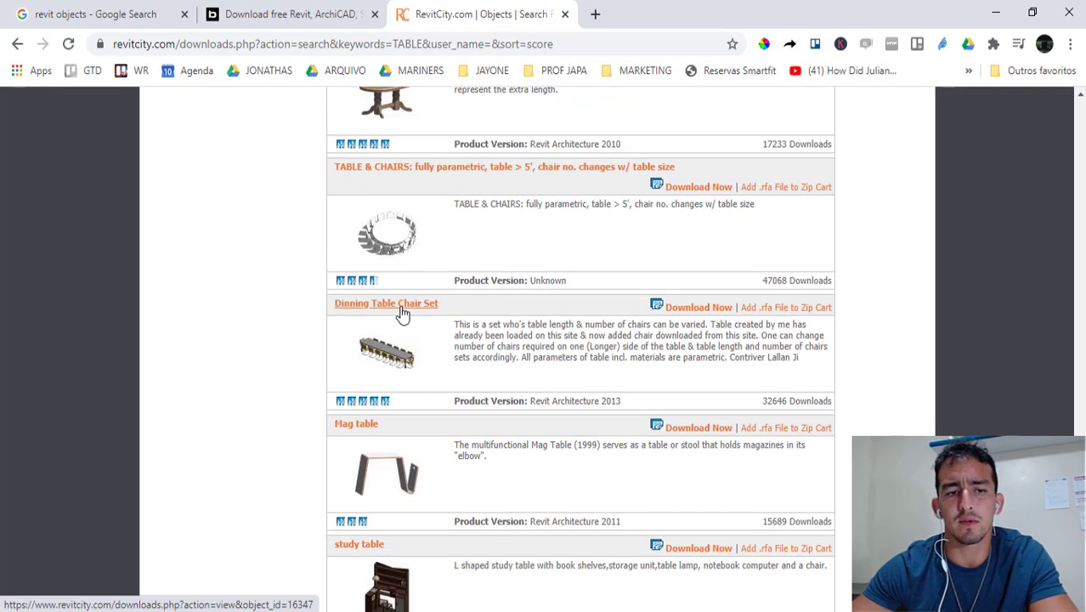
scroll(402, 313, "down", 2)
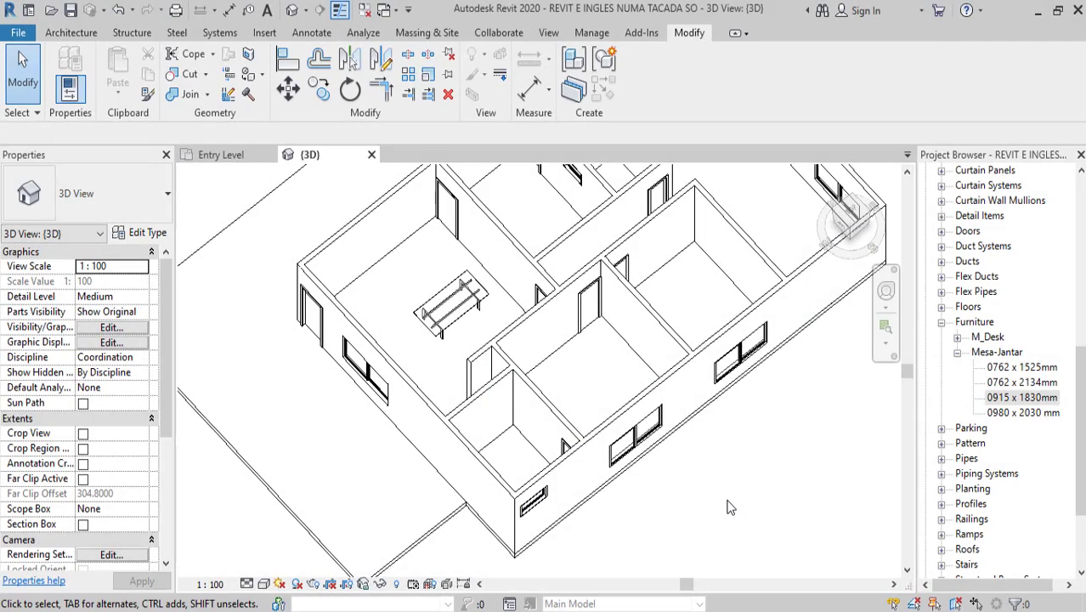
Step: Return to the Entry Level plan, look over the dining tables, then zoom out to the whole house
left_click(217, 157)
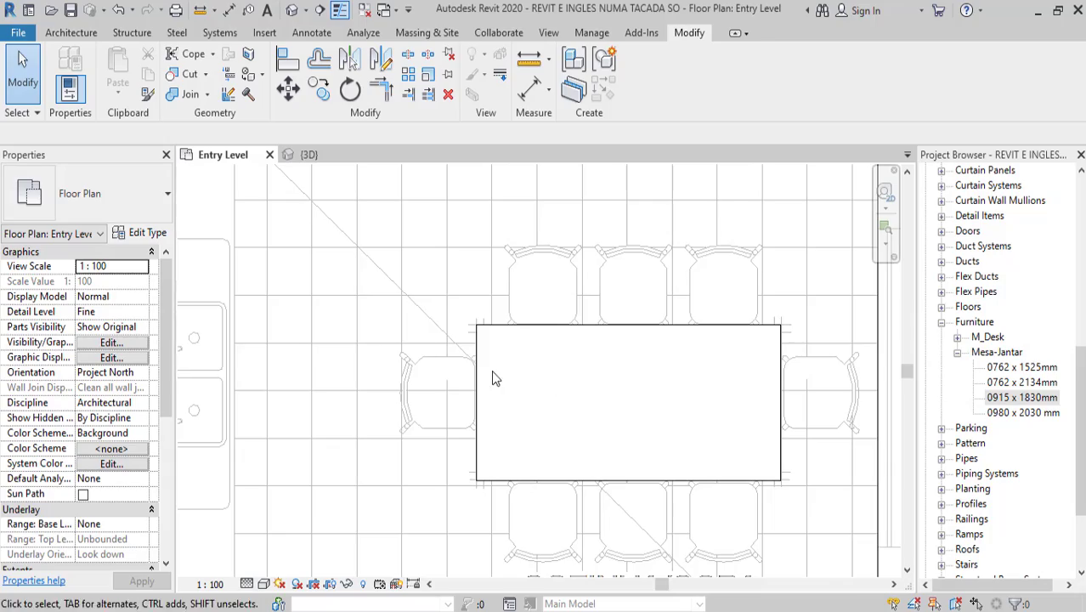
scroll(496, 378, "down", 1)
scroll(502, 263, "down", 5)
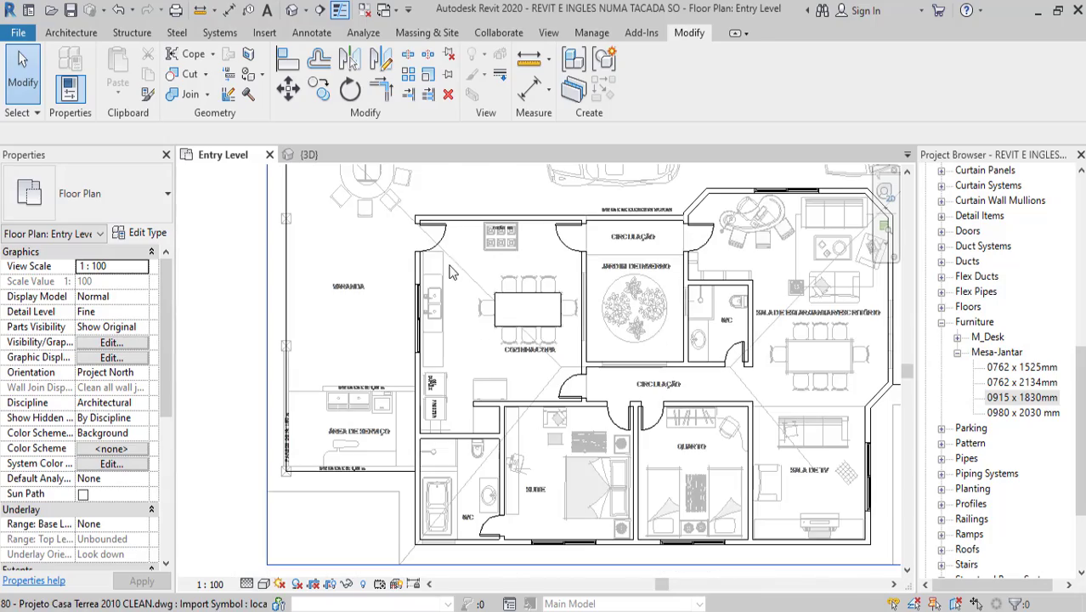
scroll(869, 374, "up", 2)
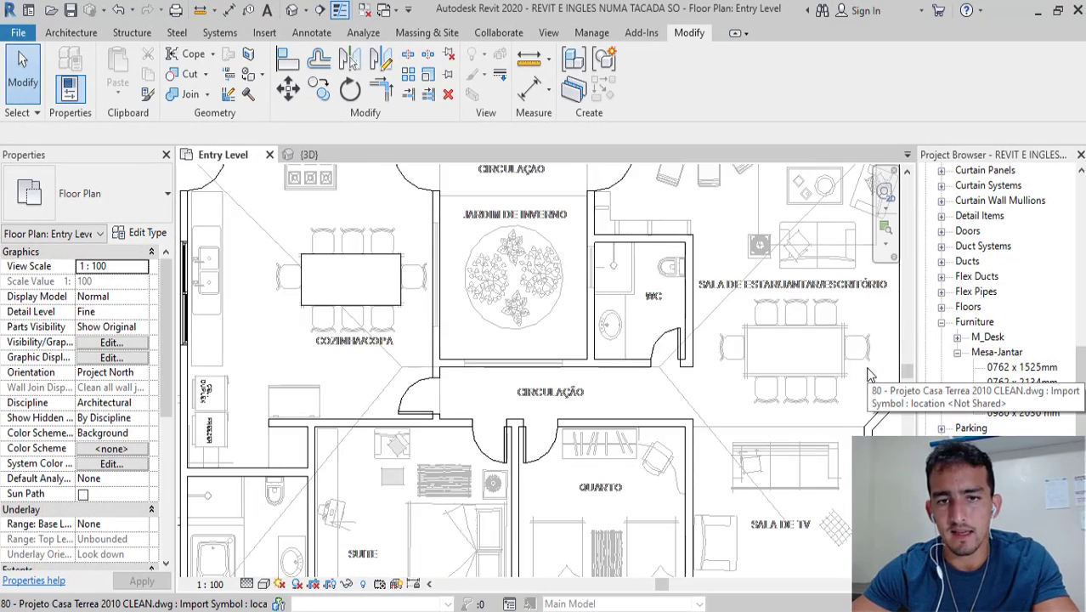
middle_click_drag(837, 365, 788, 363)
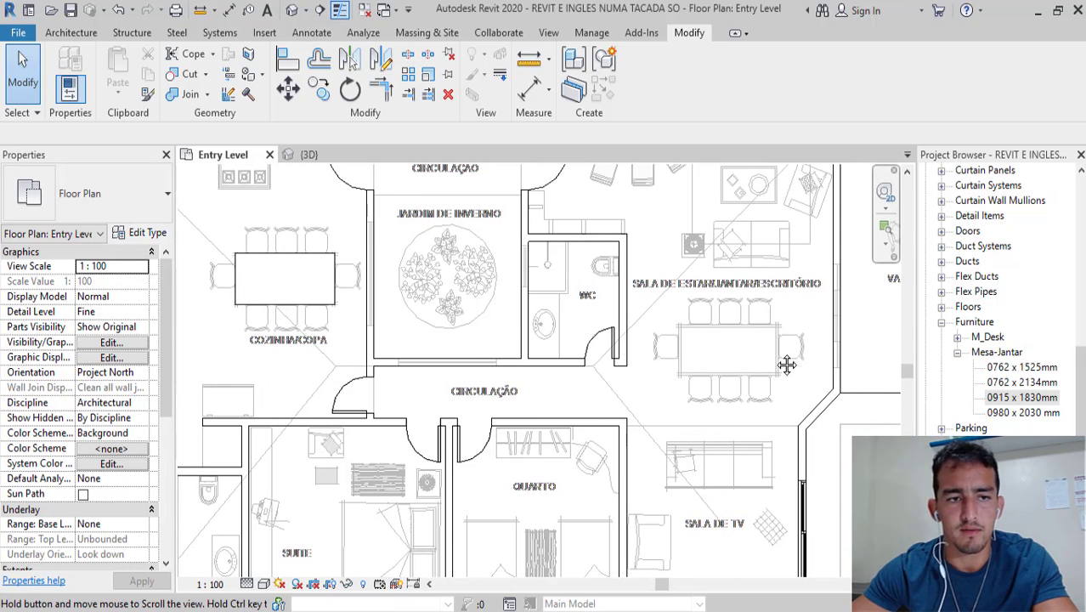
scroll(756, 351, "up", 2)
scroll(744, 374, "down", 1)
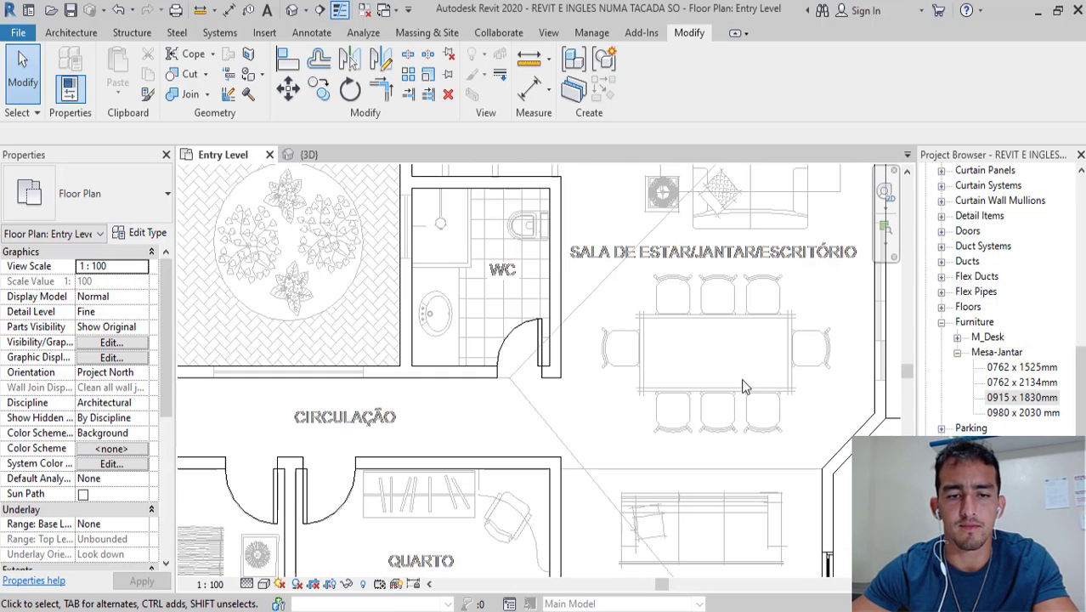
scroll(718, 316, "down", 1)
scroll(718, 316, "down", 2)
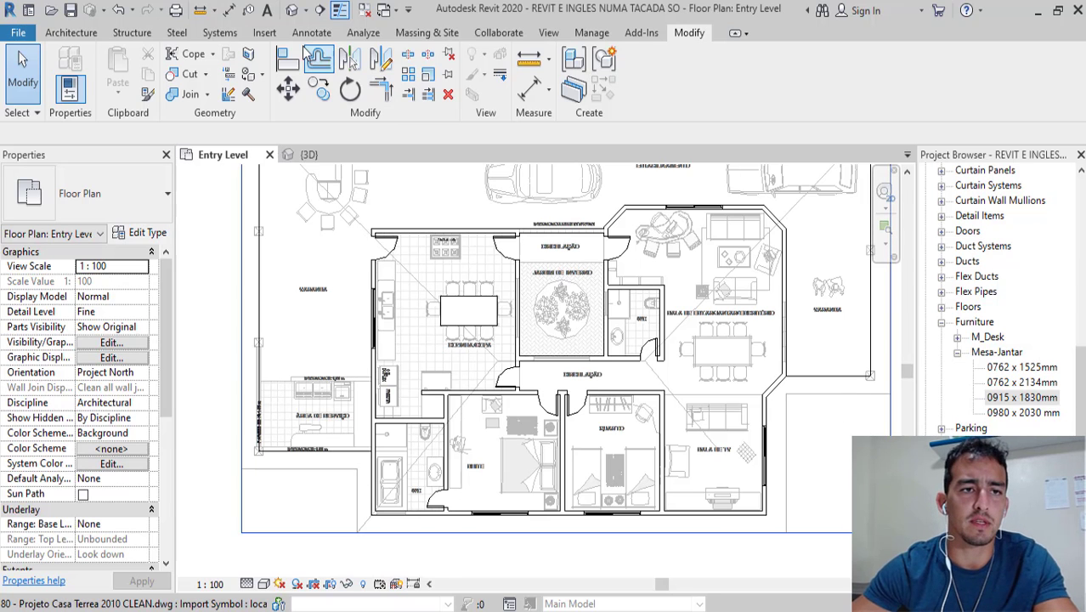
left_click(264, 32)
Step: Load Mesa-Retangular.rfa from the Brazil > Mobiliário > Mesas library folder
left_click(654, 73)
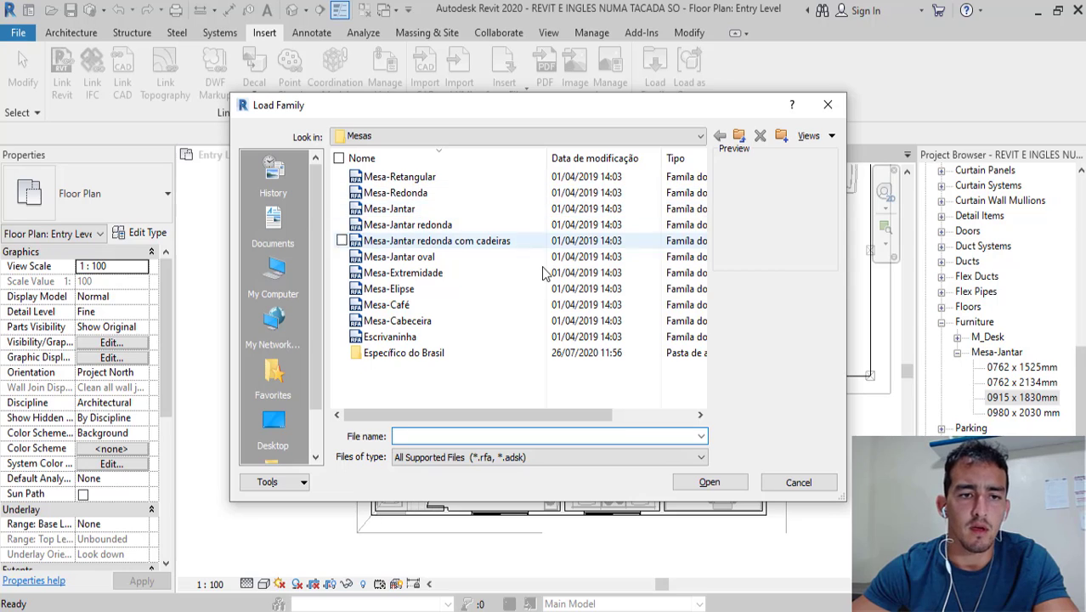
left_click(739, 139)
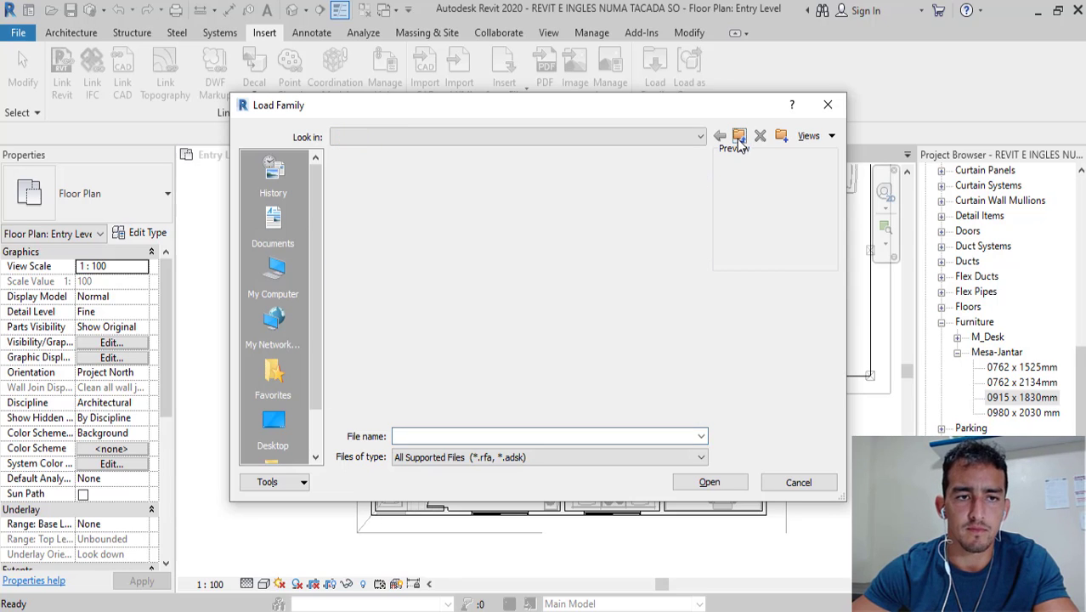
left_click(739, 138)
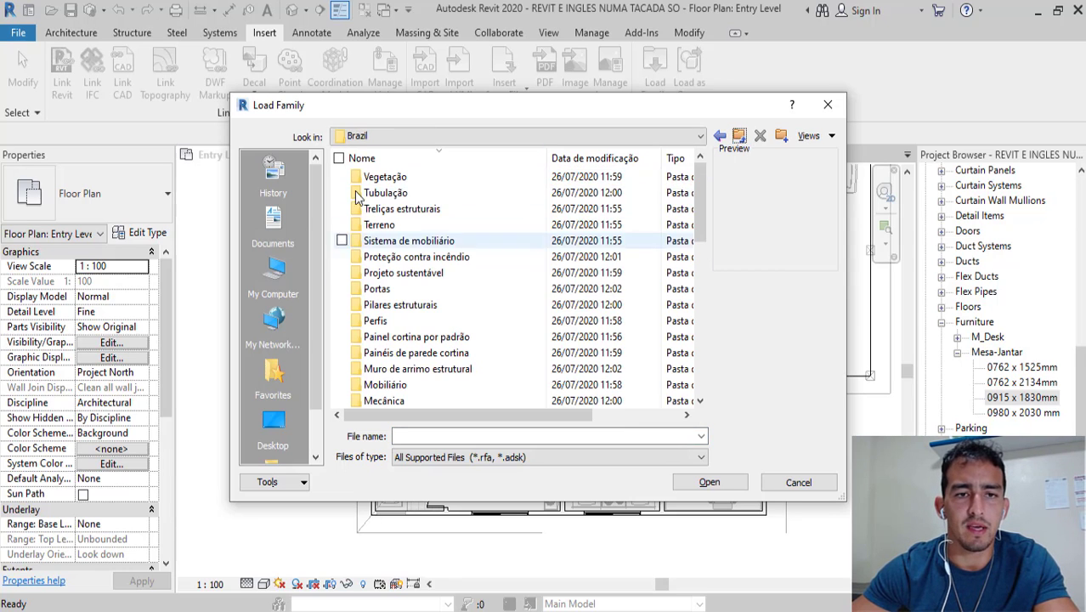
scroll(463, 301, "down", 3)
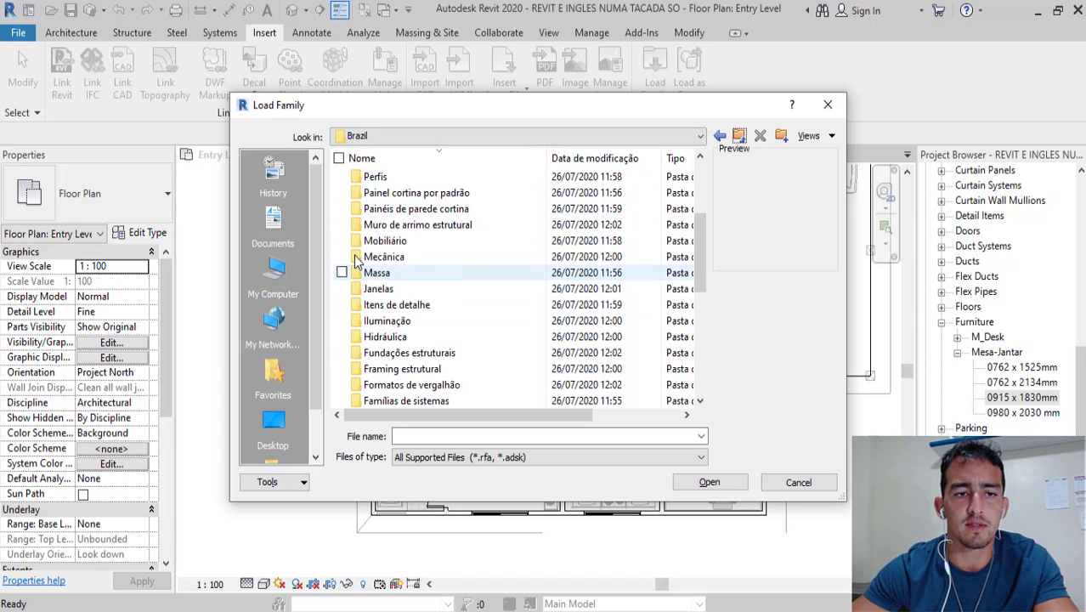
double_click(384, 241)
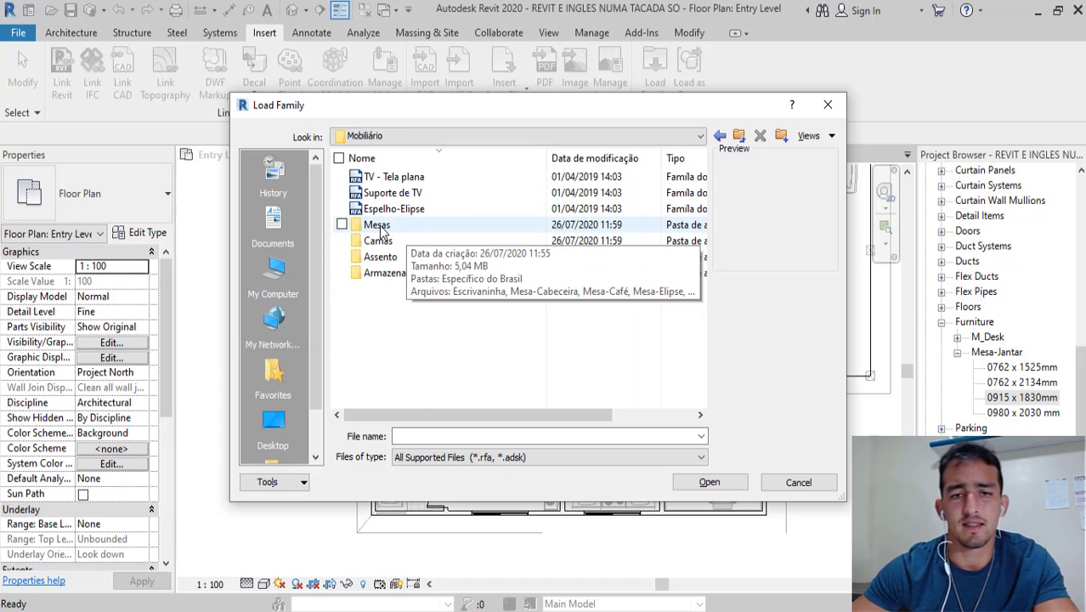
double_click(382, 226)
key("Down")
key("Down")
key("Down")
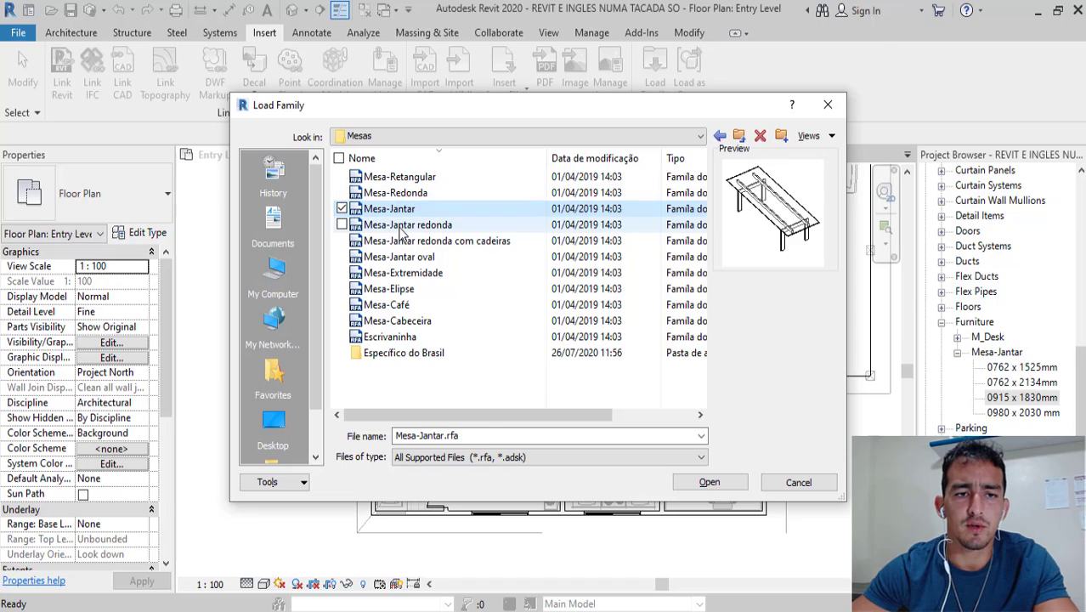
key("Down")
left_click(407, 177)
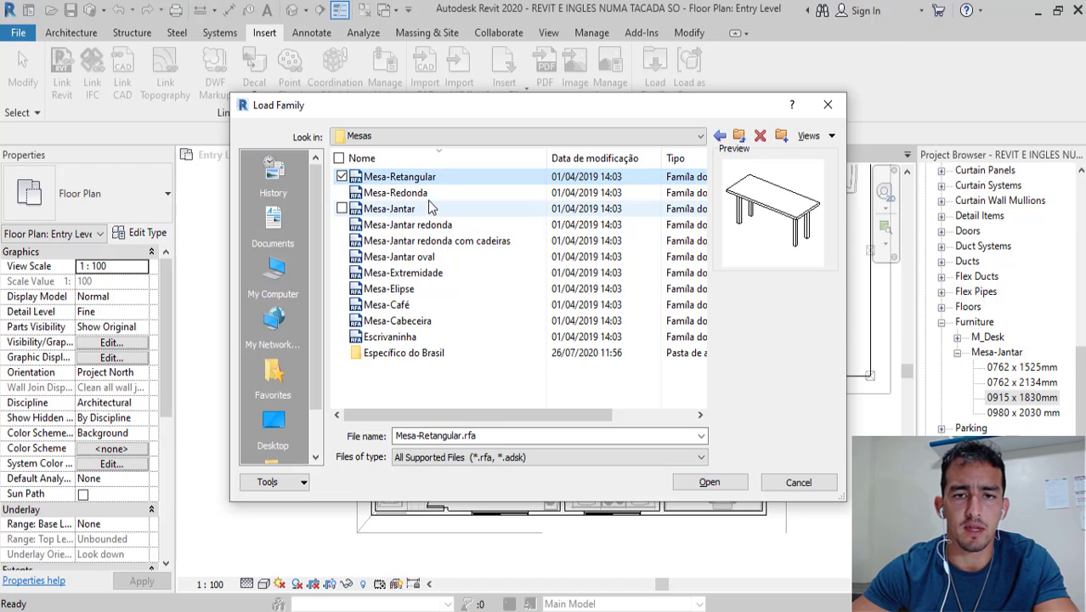
double_click(407, 177)
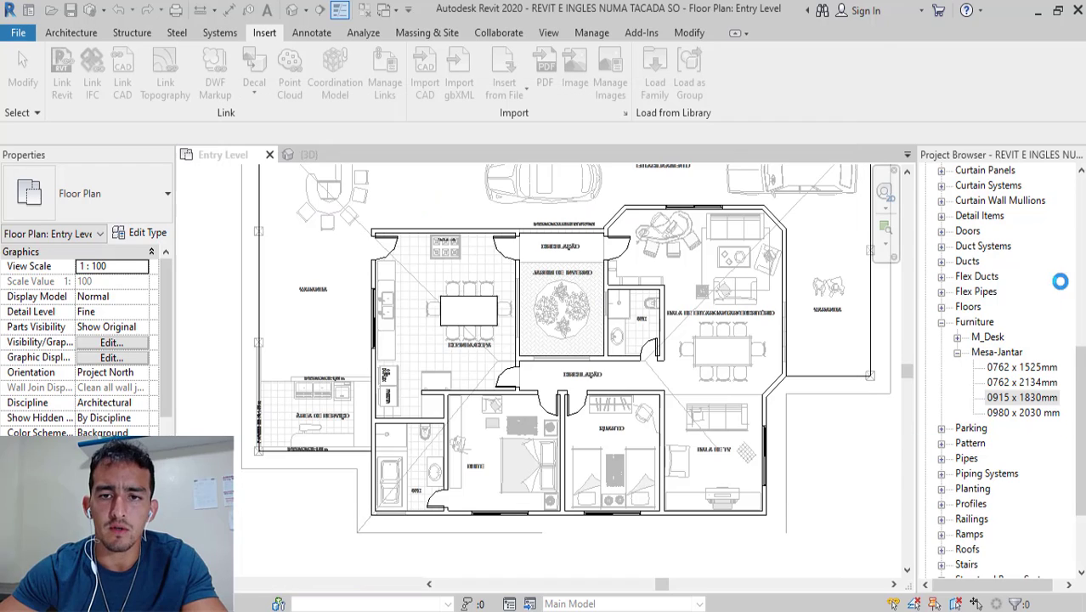
Step: Find the Families branch in the Project Browser and reopen it to reach the furniture families
scroll(1016, 244, "up", 5)
scroll(985, 242, "up", 2)
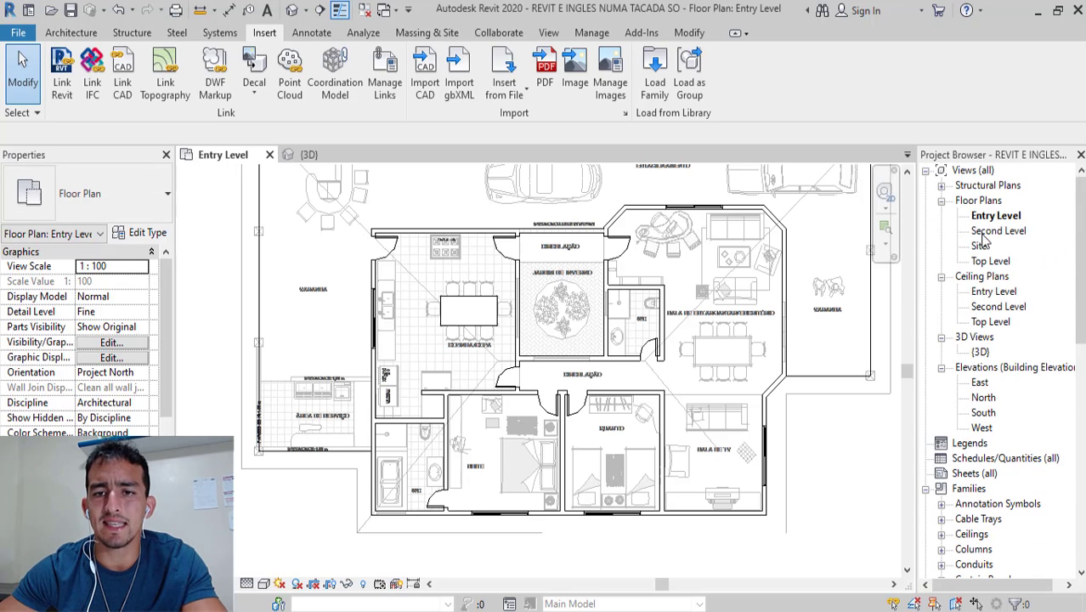
scroll(986, 242, "down", 3)
scroll(983, 255, "down", 3)
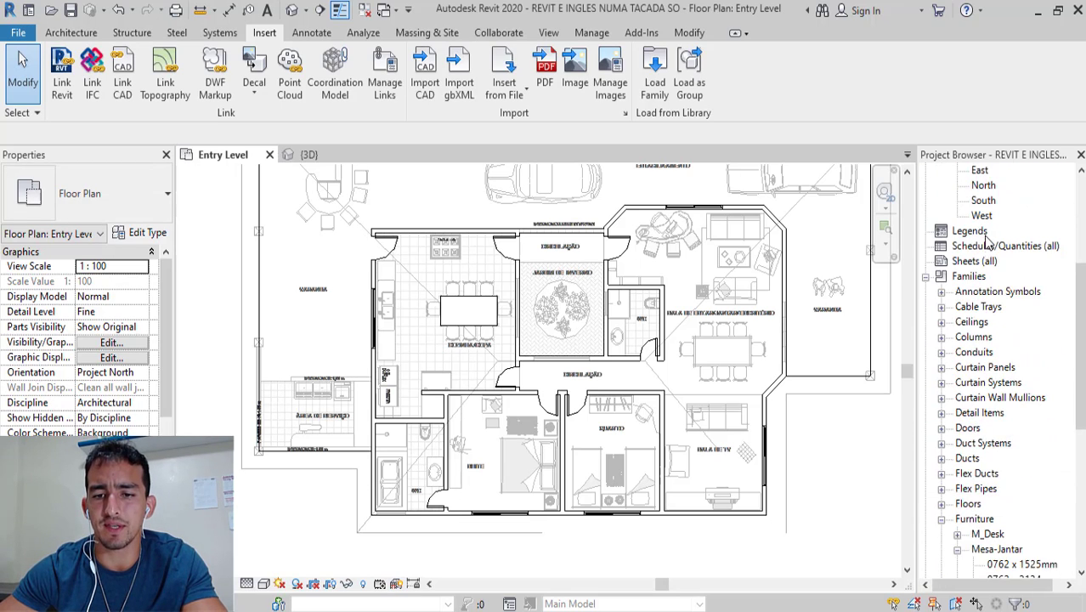
scroll(982, 289, "down", 2)
scroll(980, 327, "down", 2)
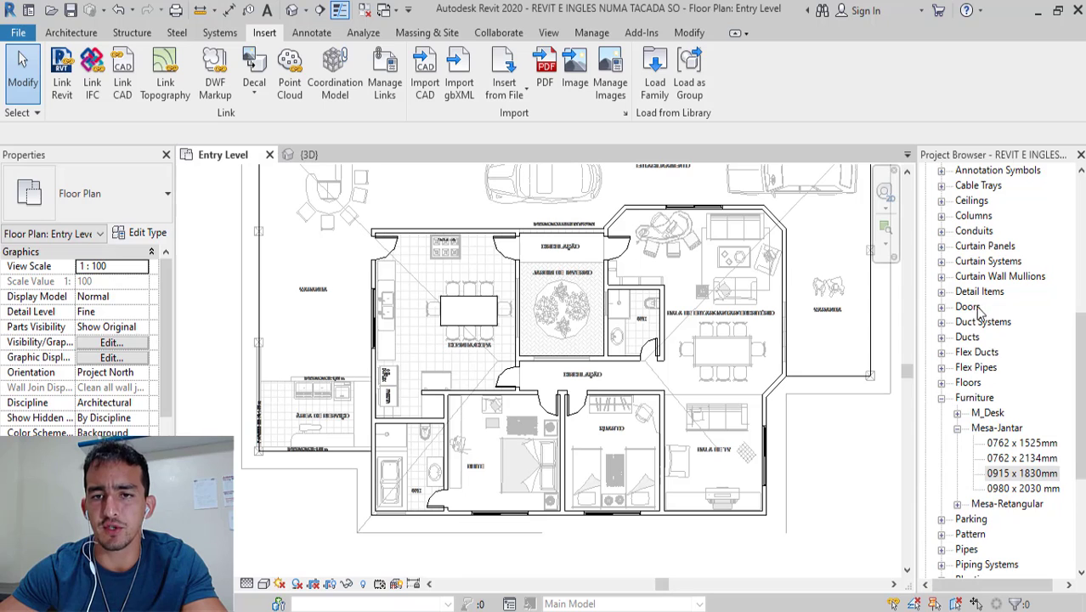
scroll(978, 302, "up", 4)
scroll(969, 276, "up", 4)
scroll(965, 263, "down", 1)
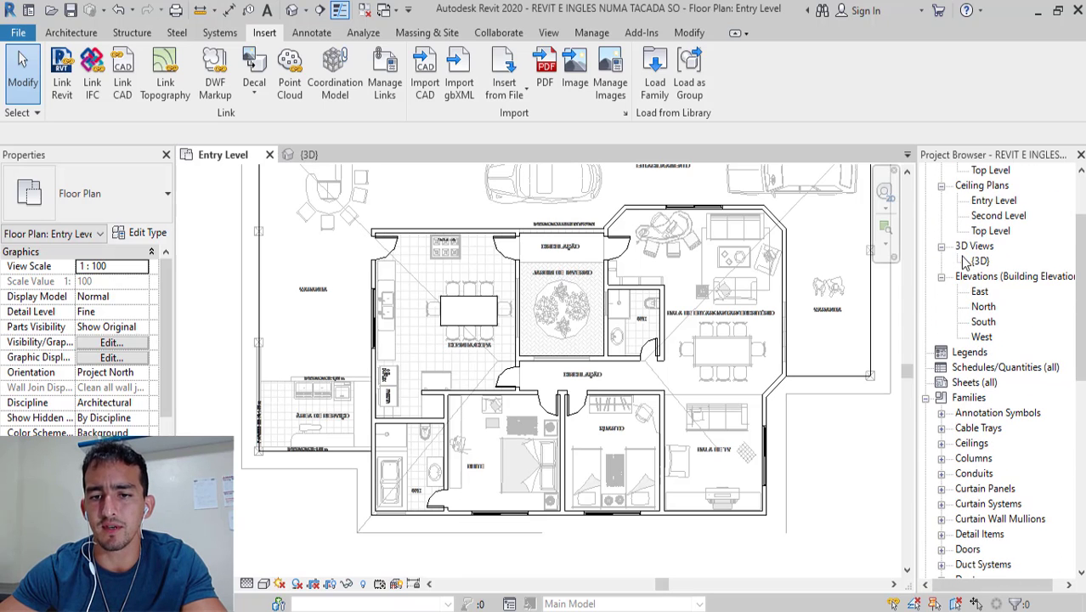
left_click(925, 399)
left_click(926, 487)
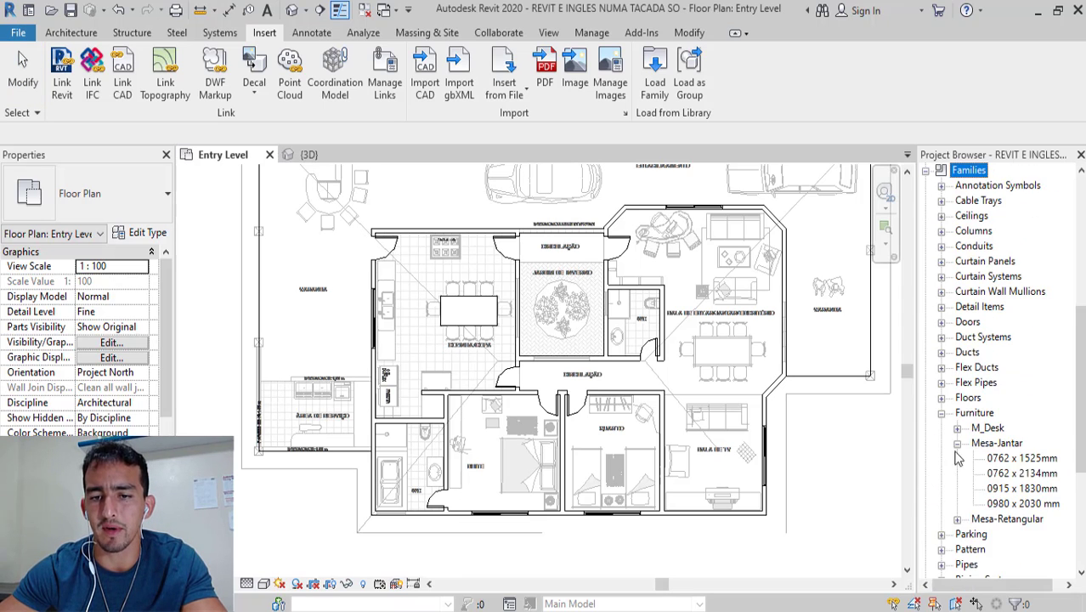
scroll(983, 377, "down", 2)
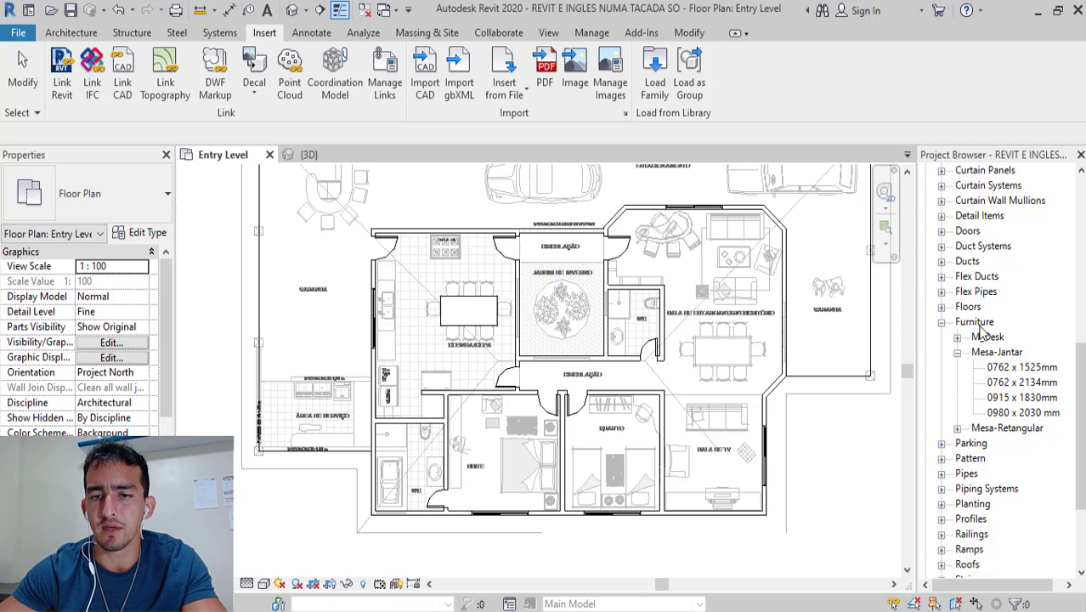
Step: Collapse Mesa-Jantar, expand Mesa-Retangular and select its 1830 x 0762mm type
left_click(958, 353)
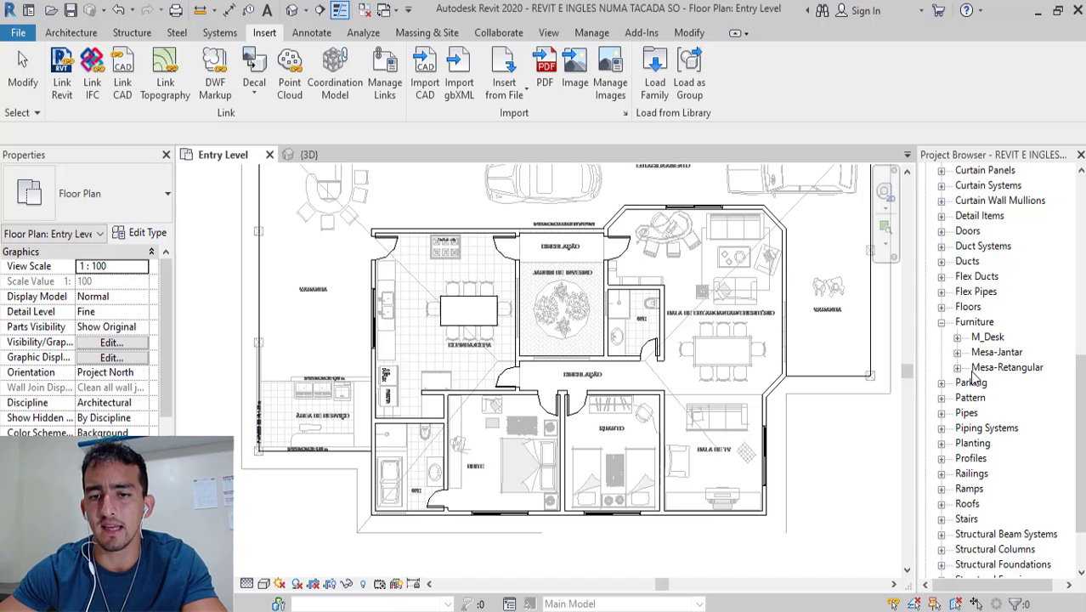
left_click(958, 368)
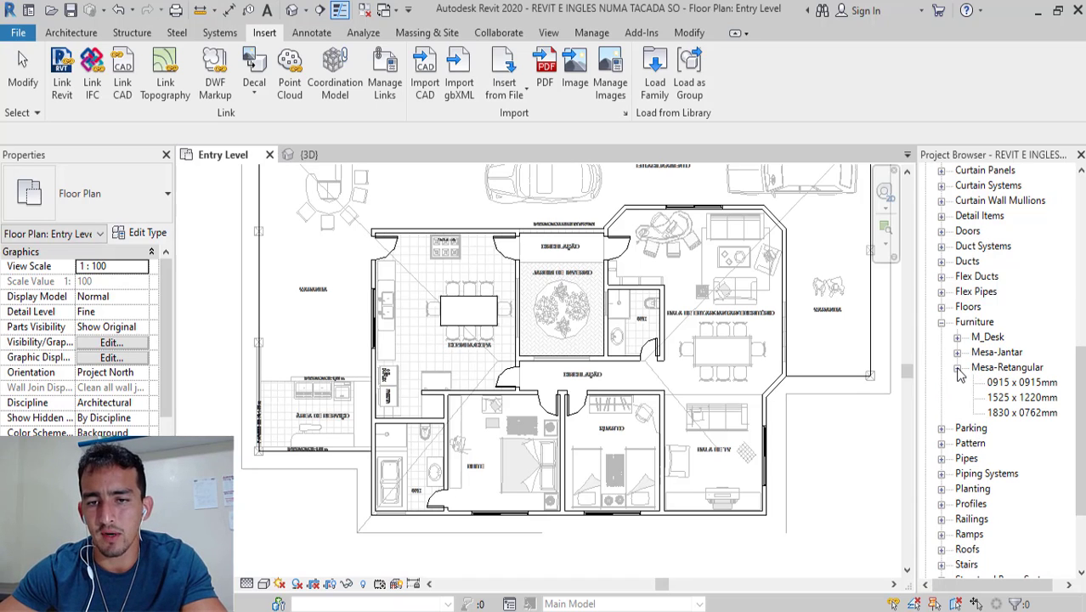
left_click(1025, 413)
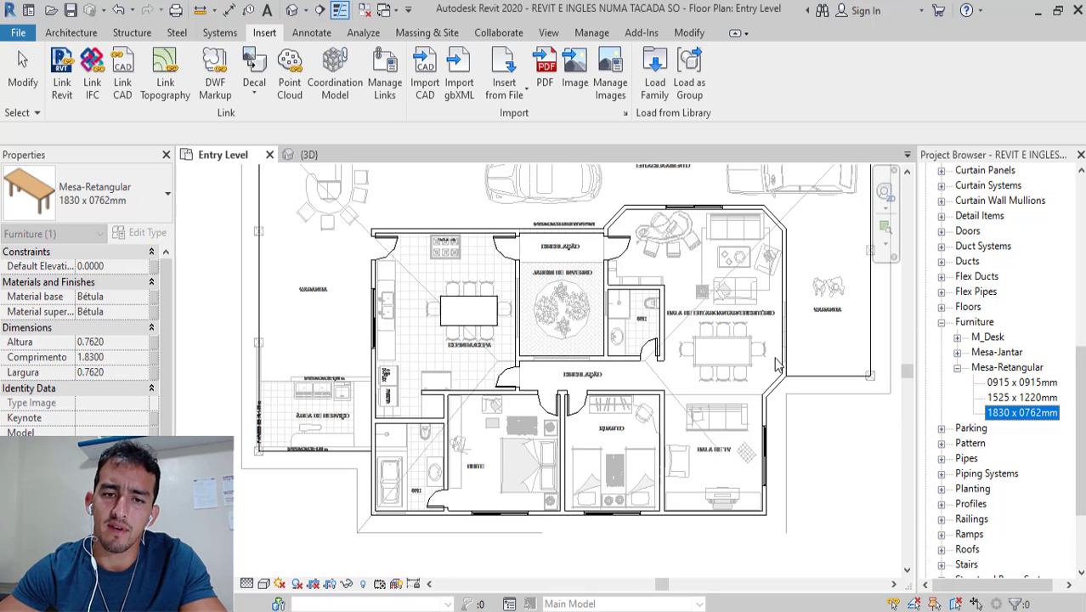
scroll(775, 364, "up", 5)
left_click(546, 379)
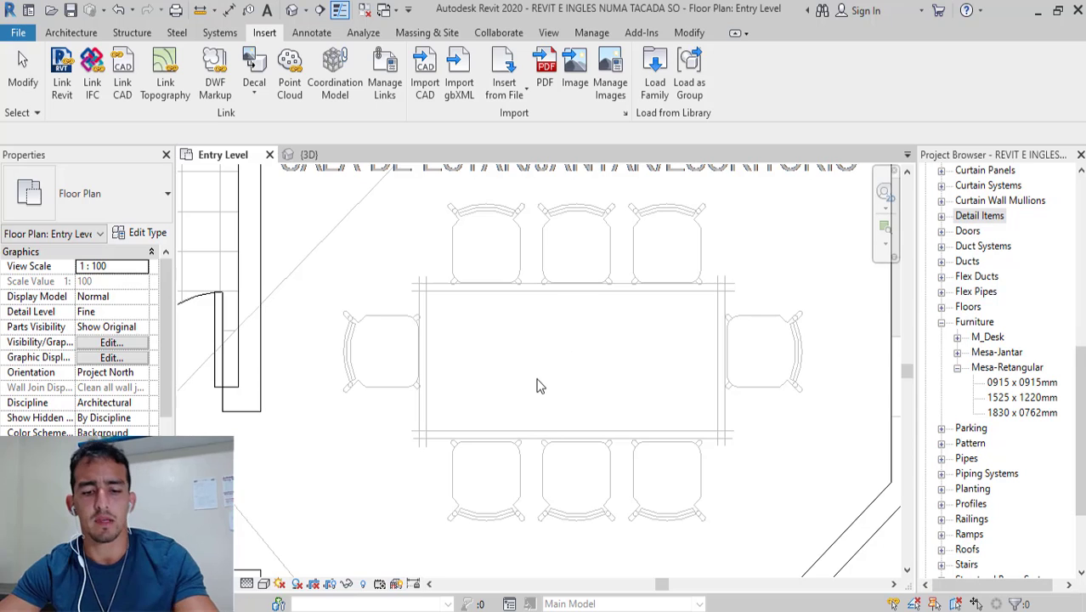
key("d")
key("i")
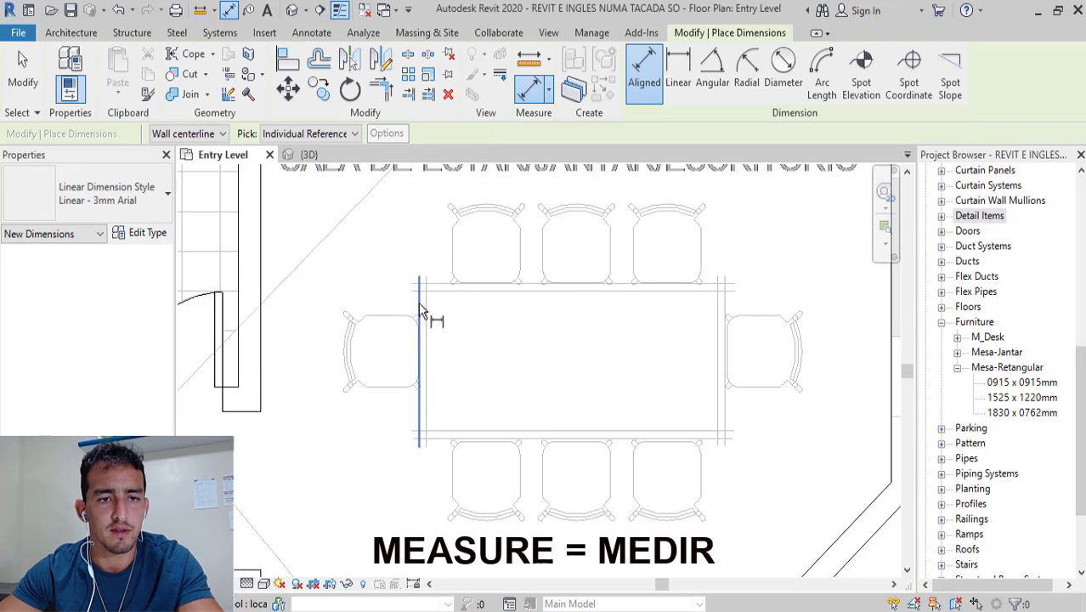
left_click(418, 301)
left_click(728, 310)
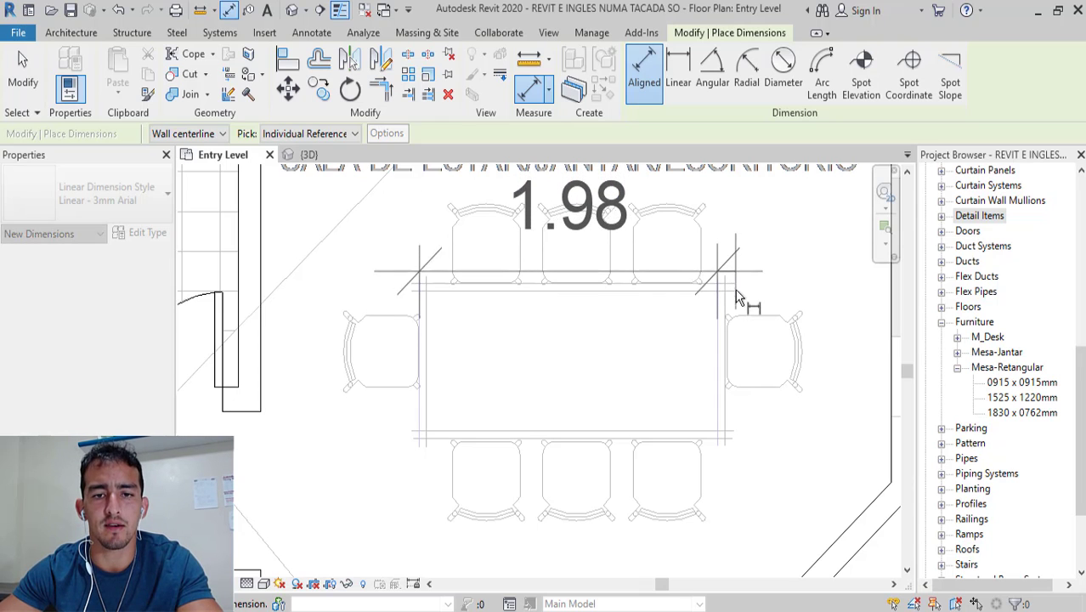
key("Escape")
key("Escape")
key("d")
key("i")
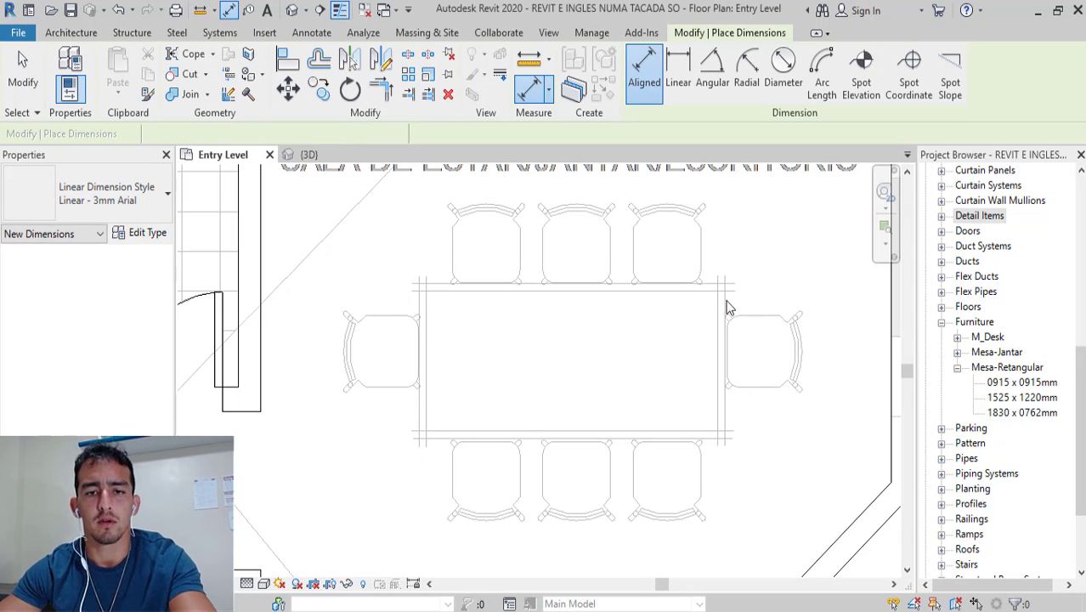
left_click(425, 290)
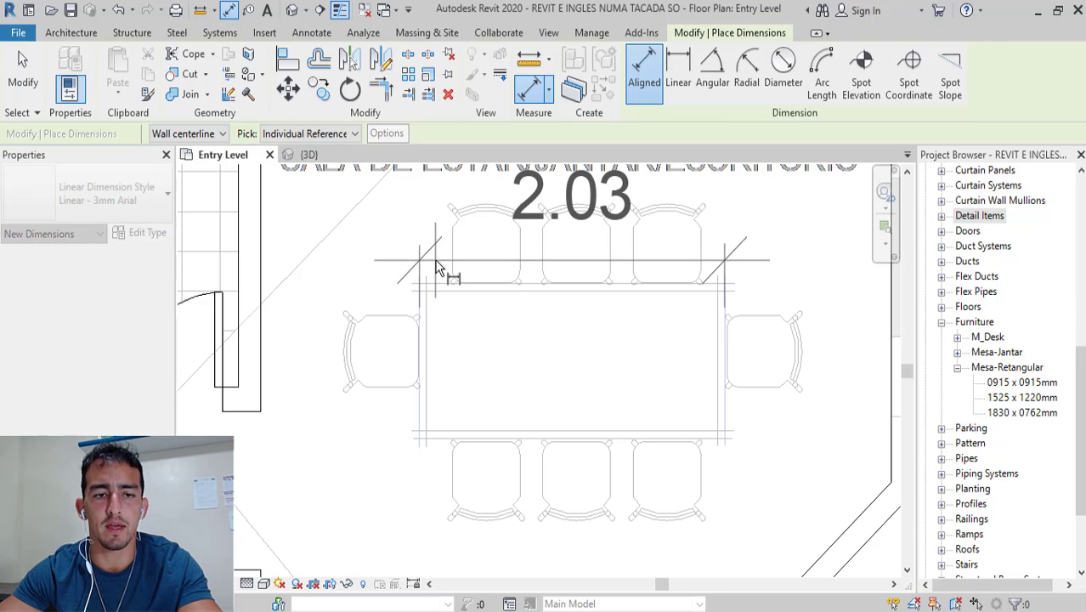
key("Escape")
key("Escape")
key("d")
key("i")
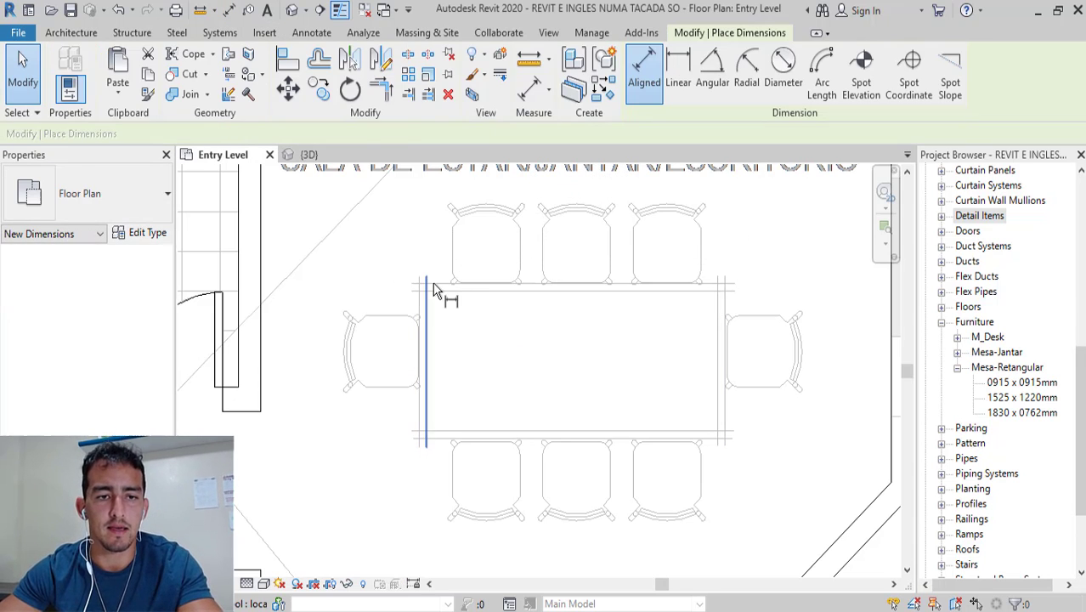
left_click(439, 280)
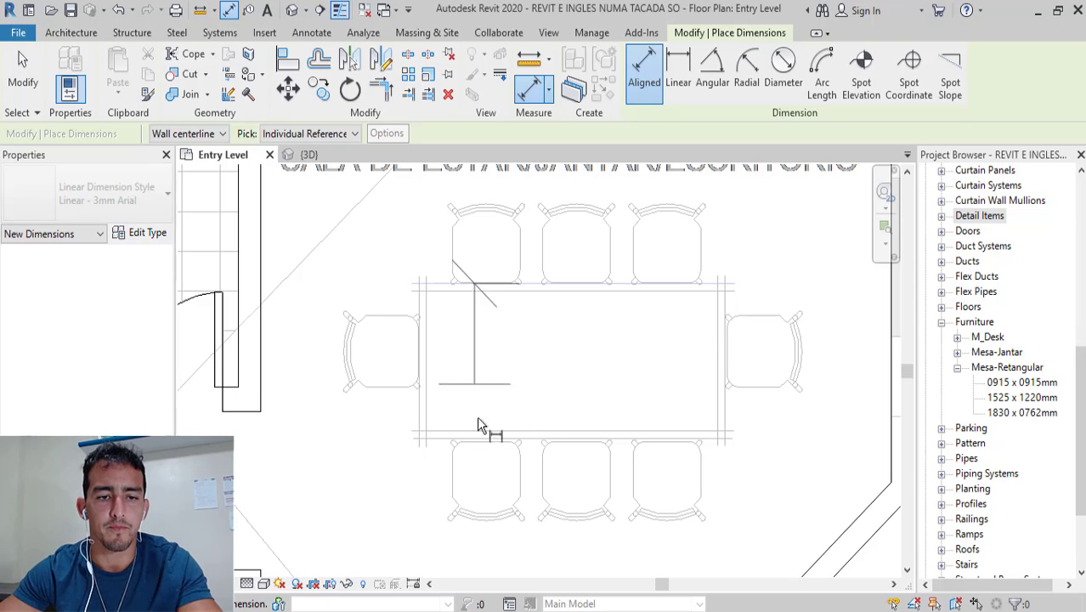
left_click(438, 438)
key("Escape")
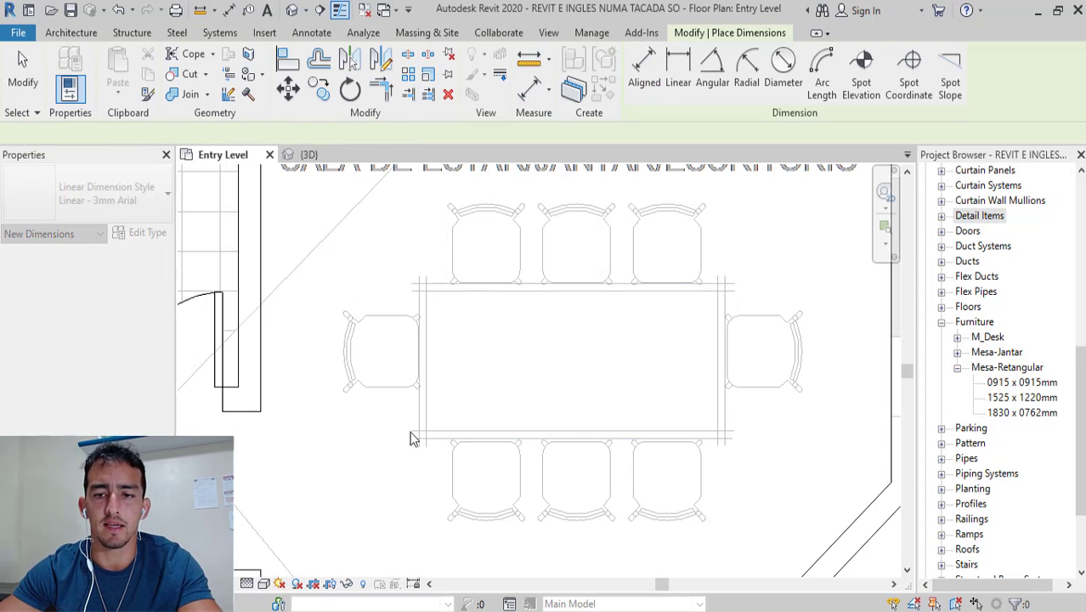
Step: Place a 1830 x 0762mm Mesa-Retangular table over the CAD dining table
key("Escape")
left_click(1011, 413)
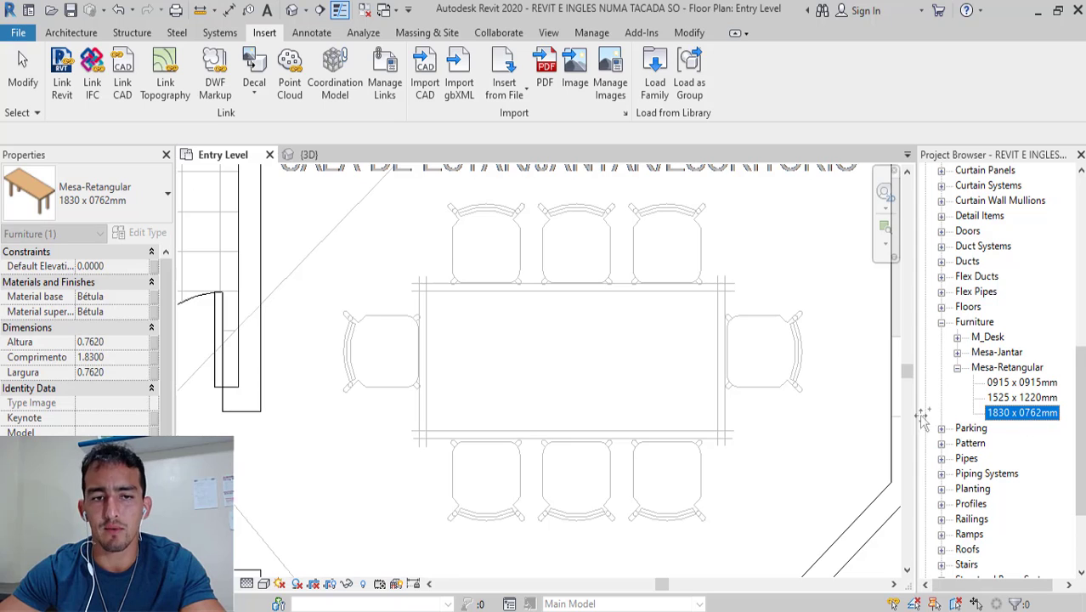
left_click_drag(1023, 412, 634, 377)
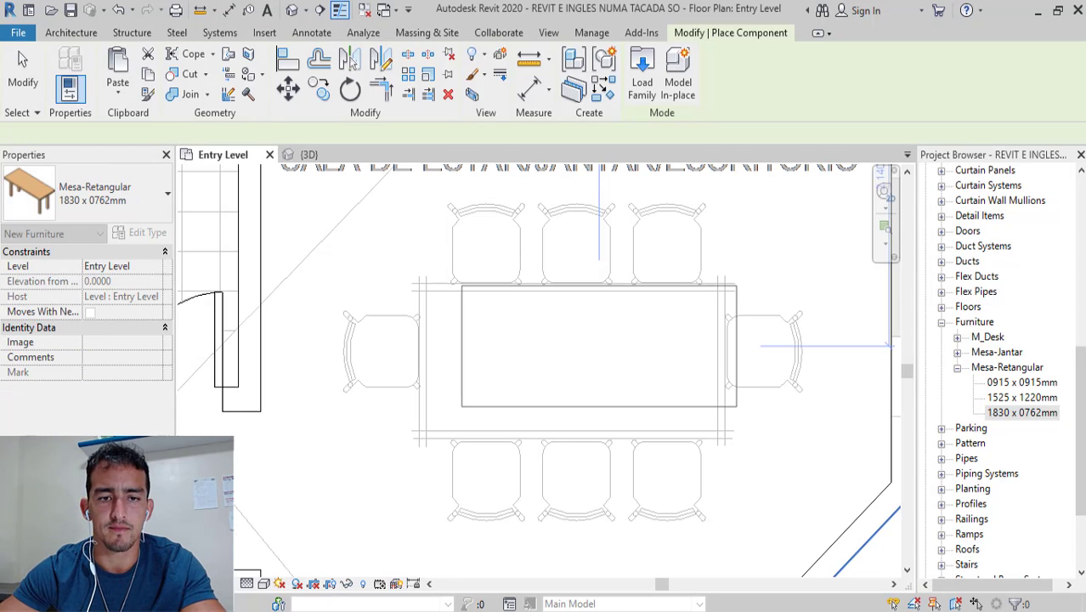
left_click(572, 376)
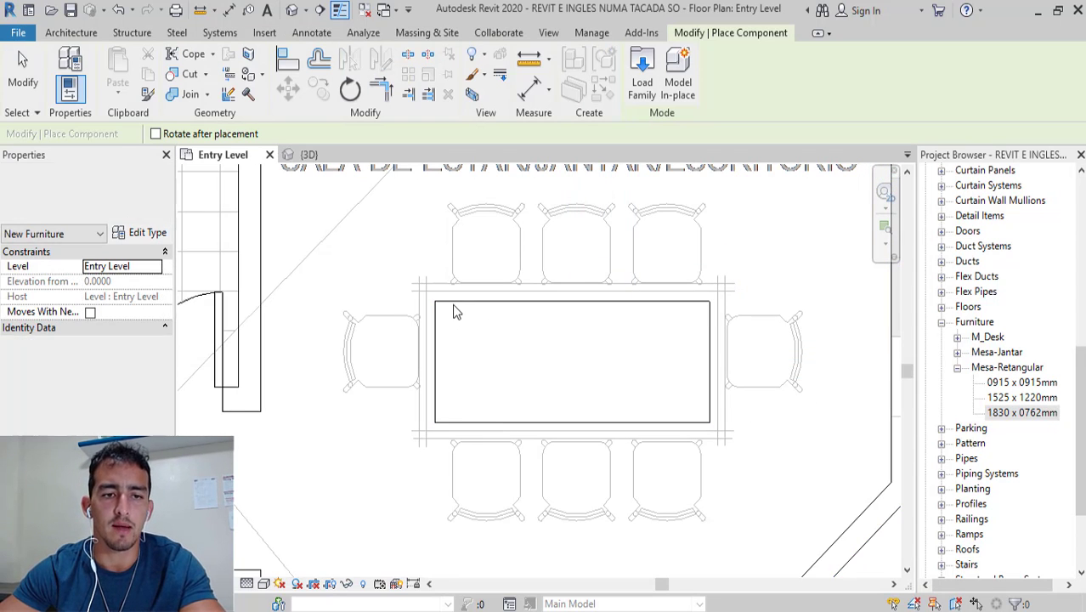
key("Escape")
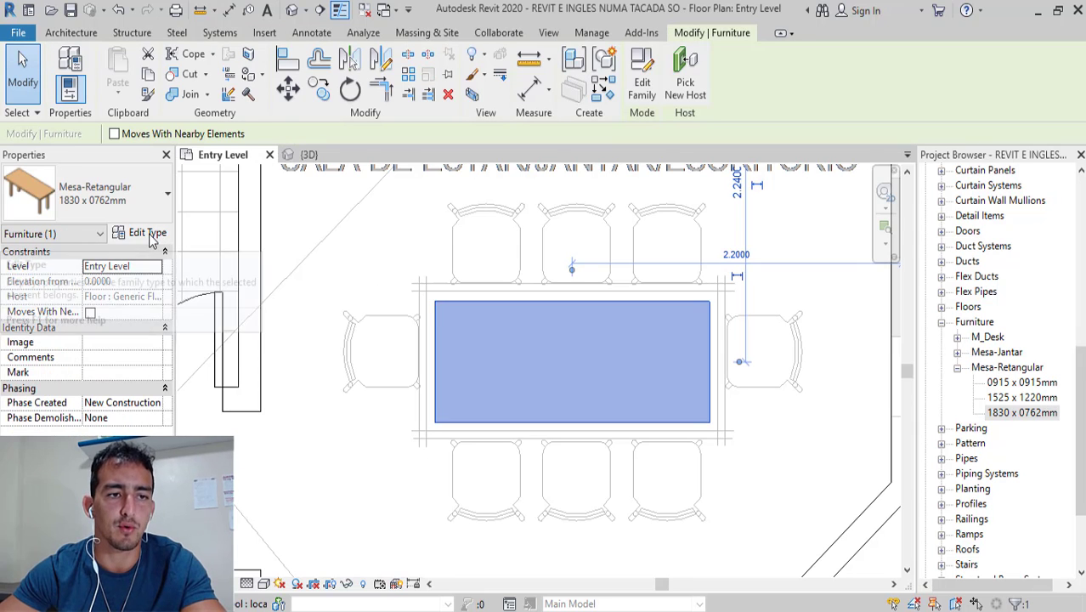
Step: Duplicate the table type as 2030 x 0980 mm with Comprimento 2.03 and Largura 0.98
double_click(453, 306)
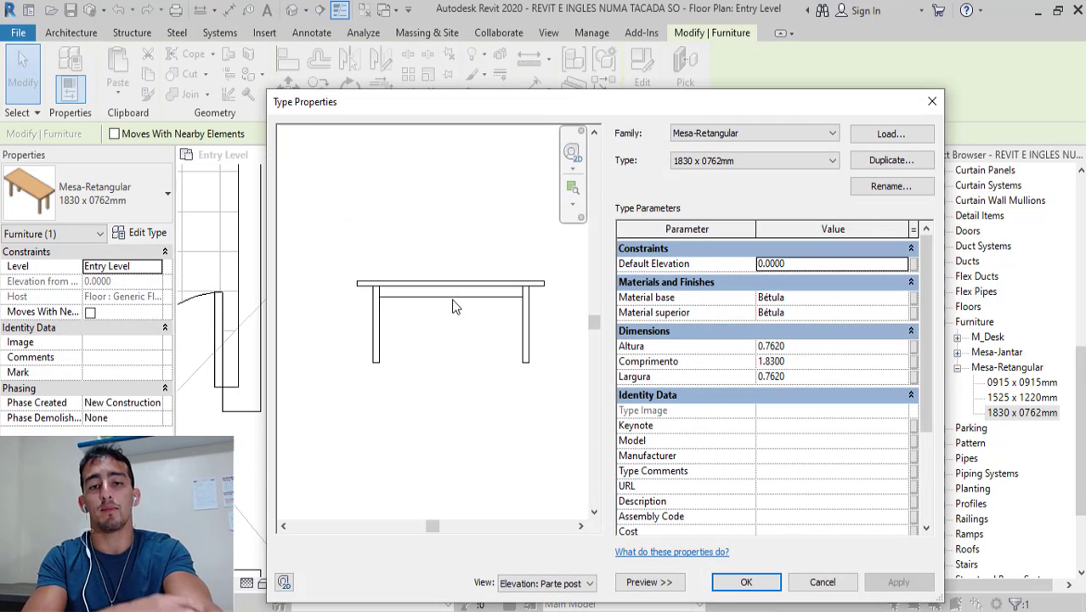
left_click(897, 161)
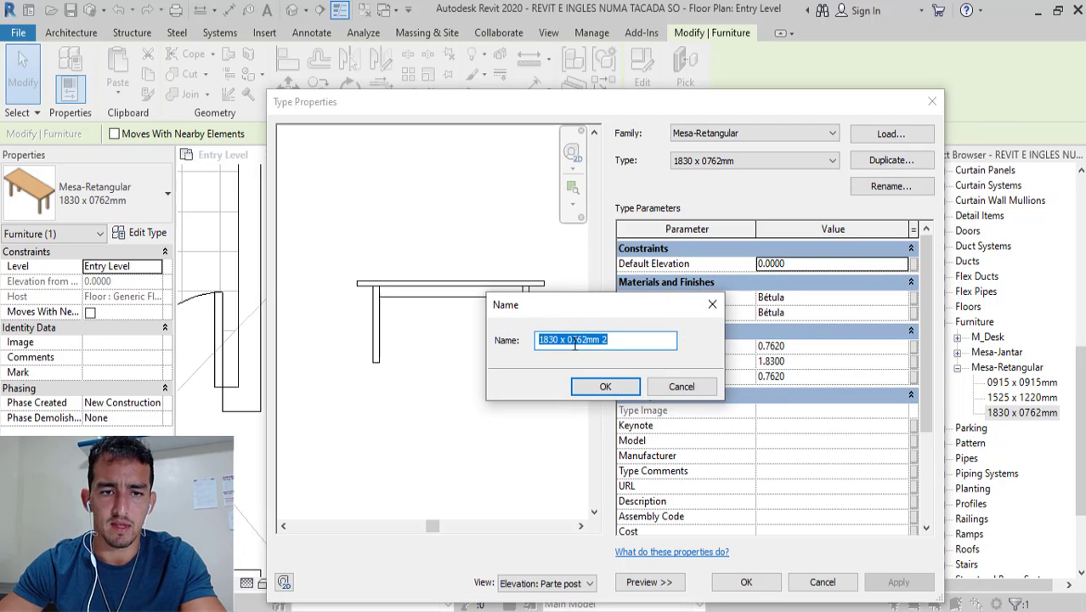
left_click_drag(548, 340, 525, 340)
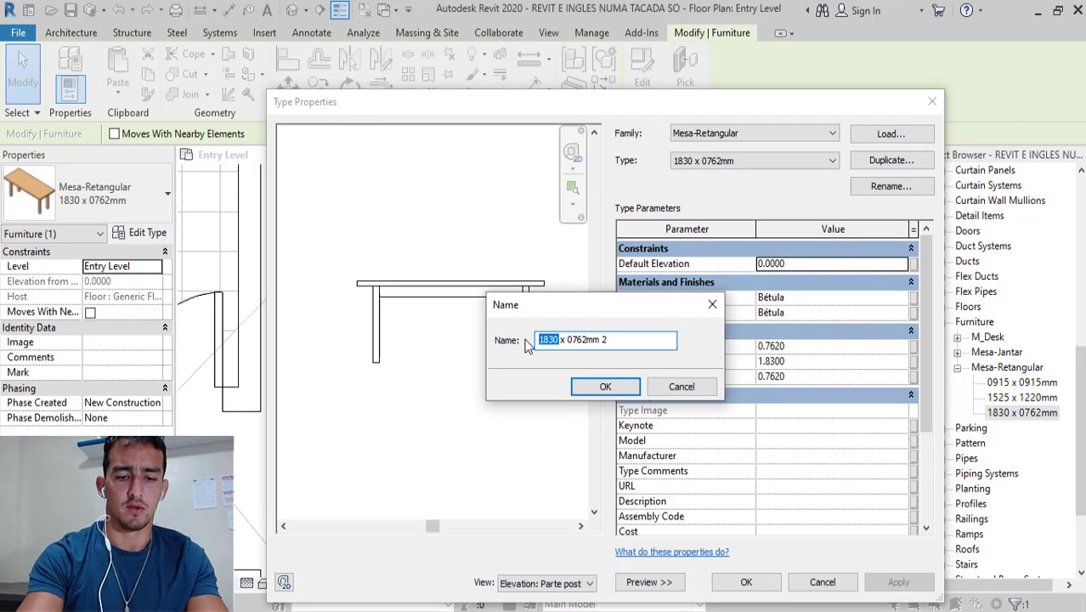
type("20")
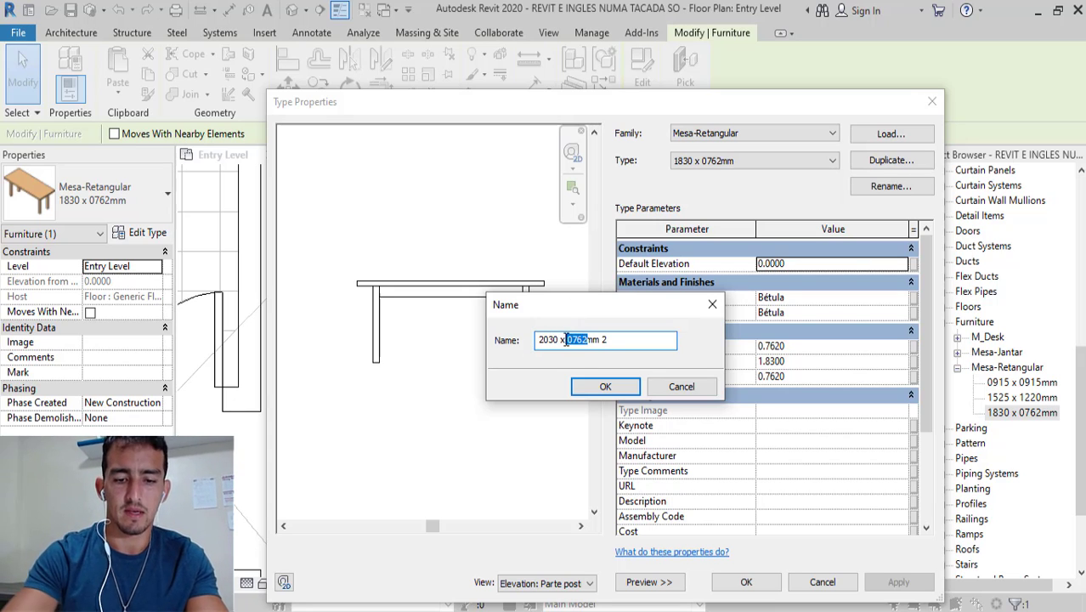
key("BackSpace")
type("980")
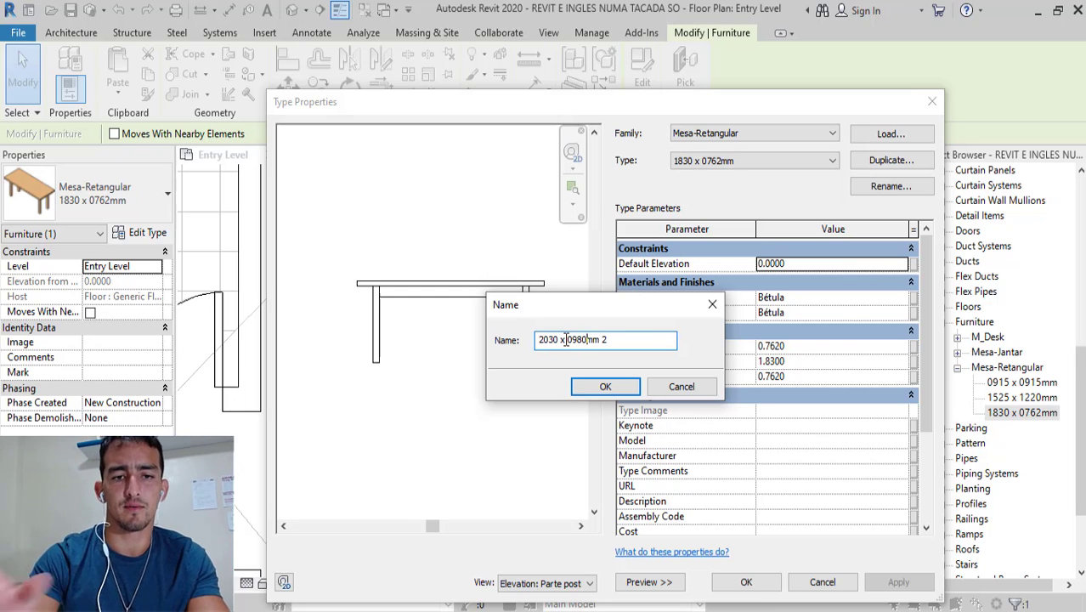
left_click(639, 341)
key("BackSpace")
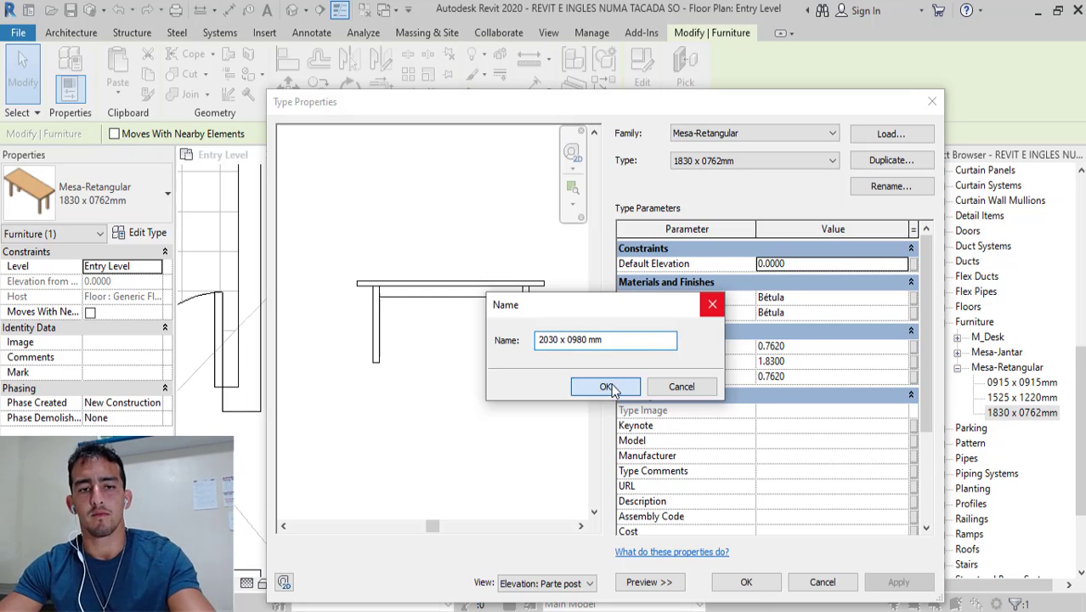
left_click(613, 386)
left_click(785, 346)
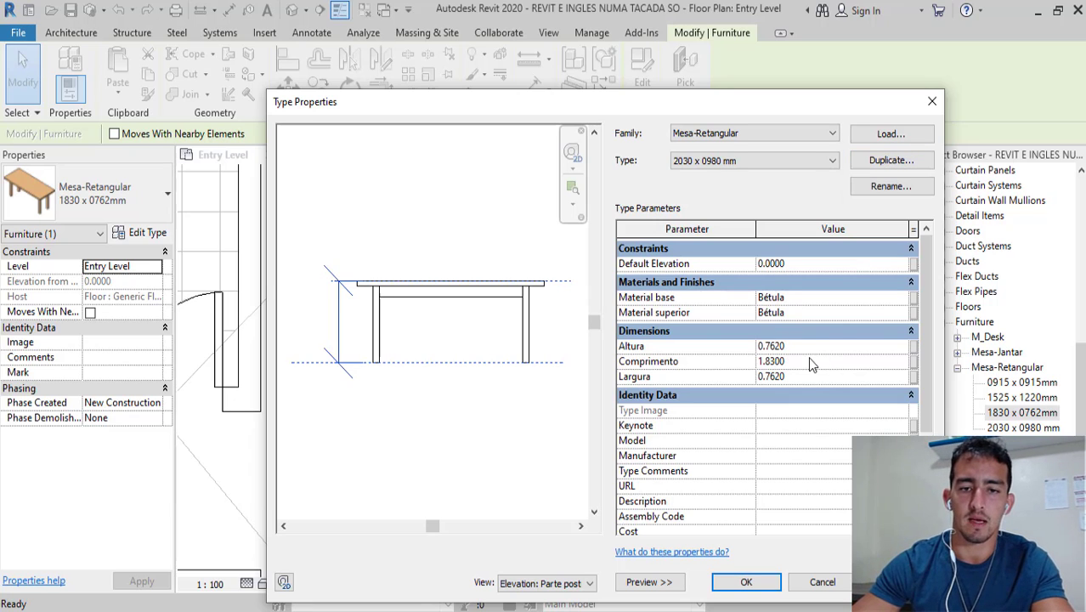
left_click(811, 361)
type("2.0300")
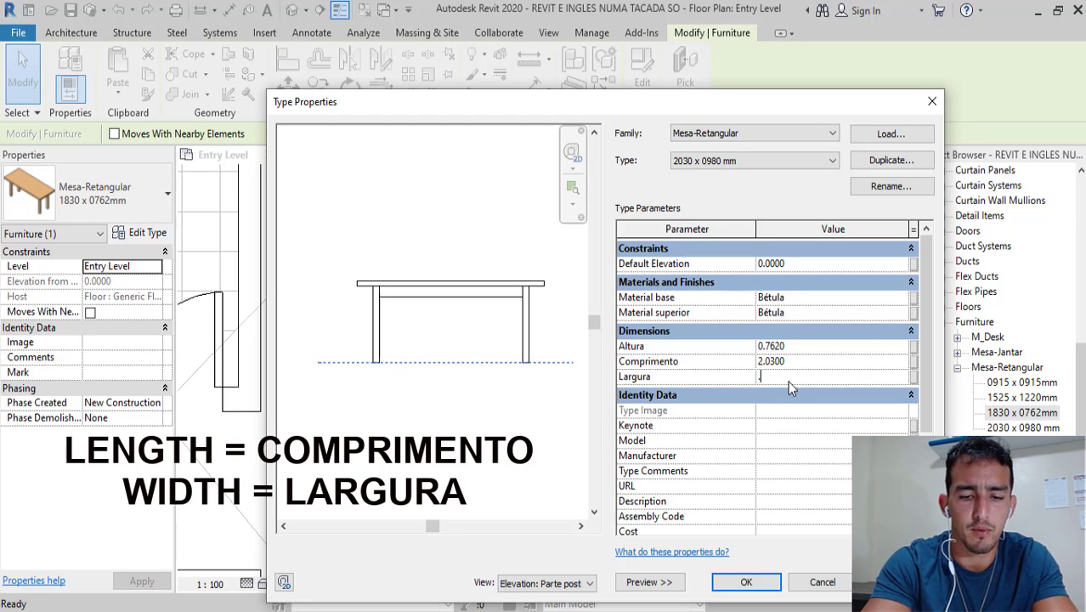
left_click(746, 583)
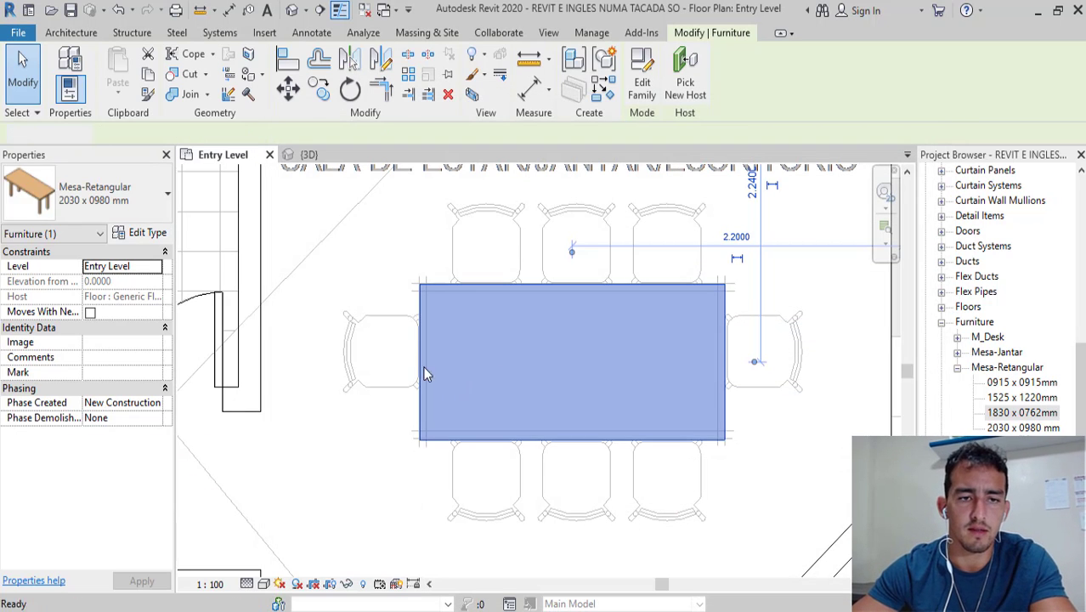
Step: Using Align (AL), line up the table's left edge with the CAD table's left line
key("Escape")
scroll(417, 289, "up", 2)
scroll(430, 284, "up", 3)
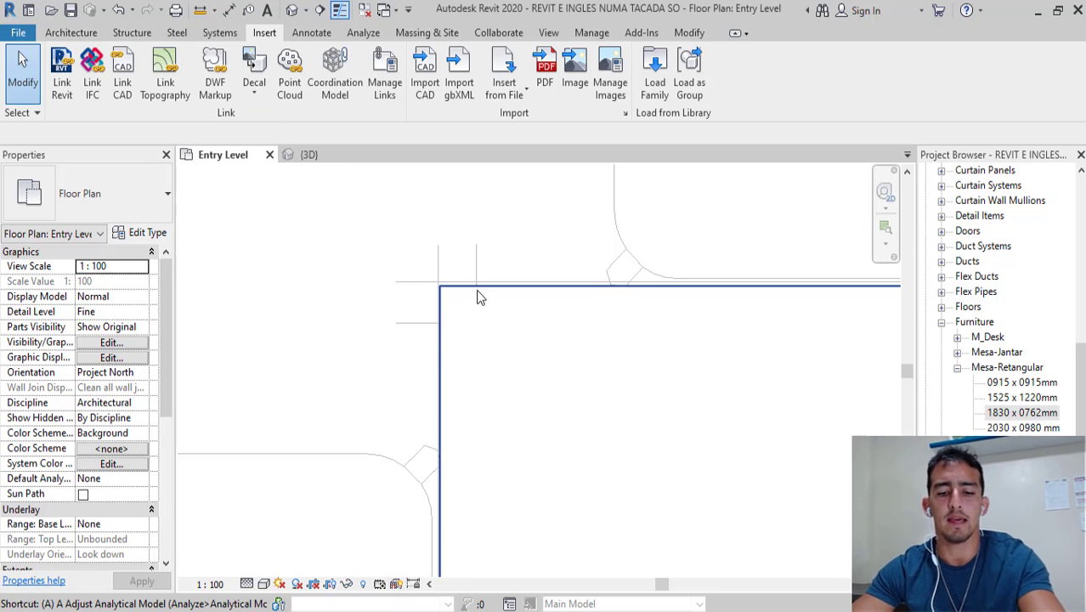
key("l")
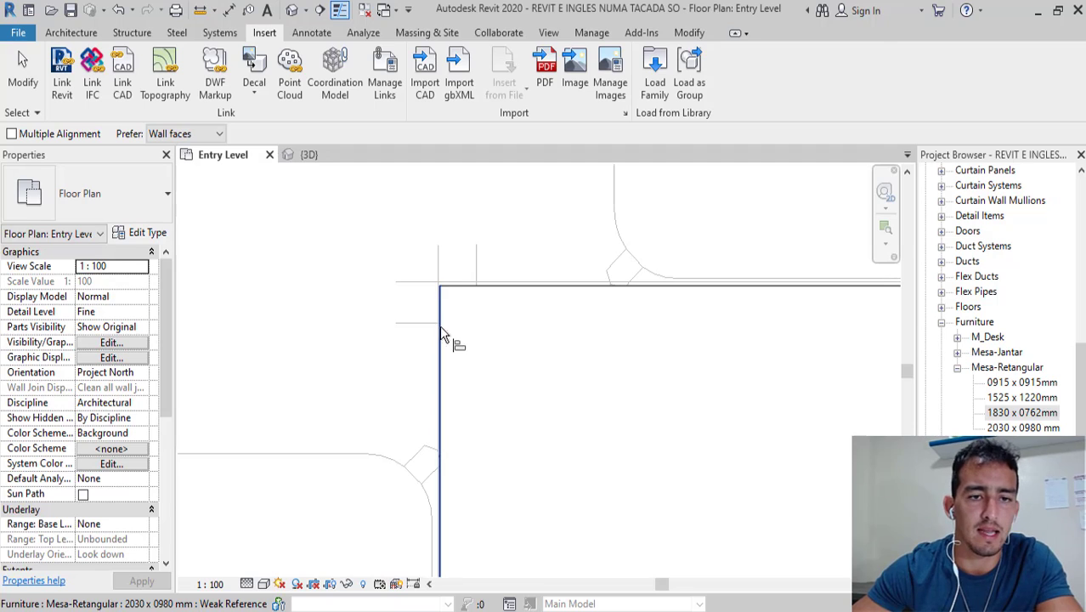
scroll(437, 259, "up", 2)
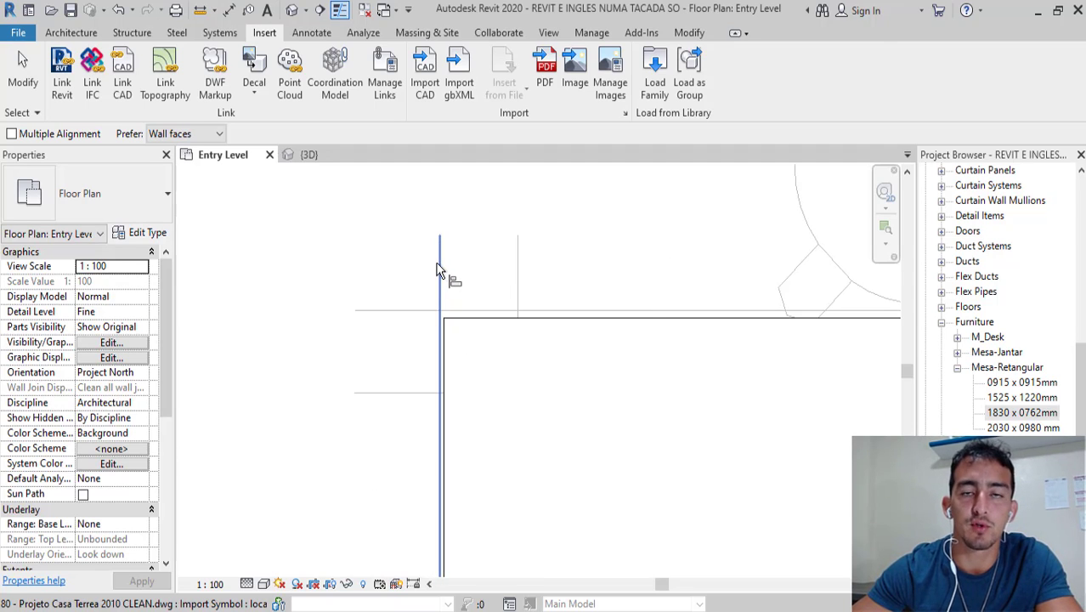
left_click(436, 270)
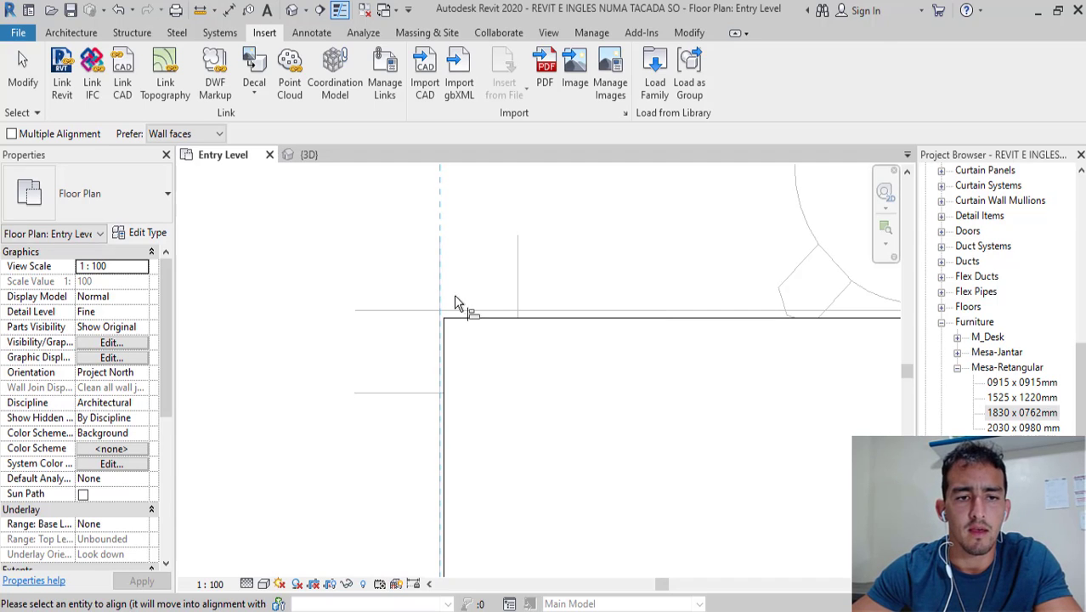
left_click(445, 351)
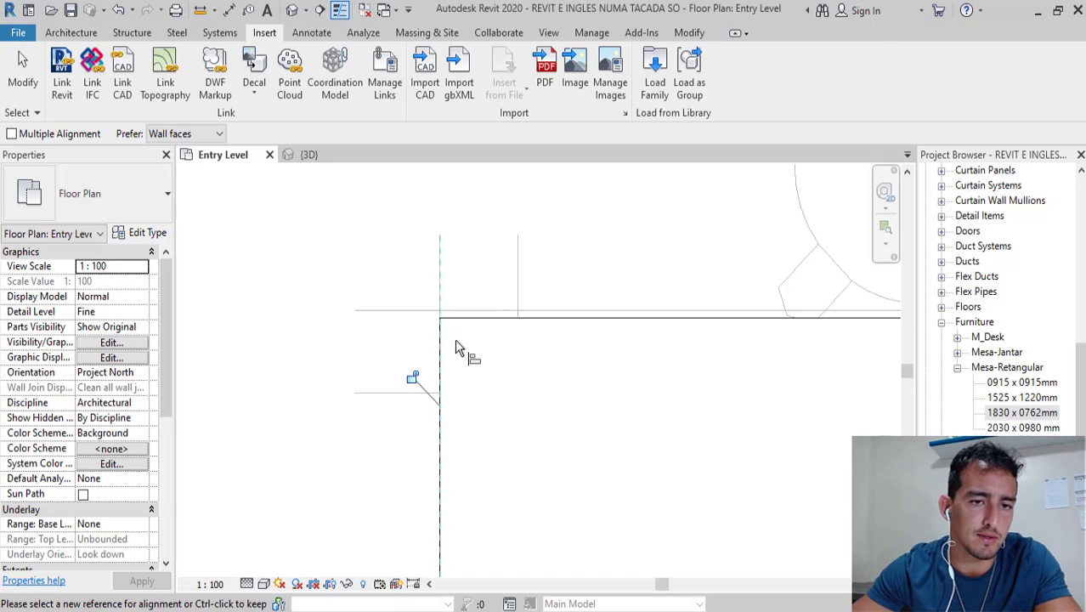
Step: Line up the table's top edge with the CAD table's top line and finish aligning
scroll(403, 320, "up", 3)
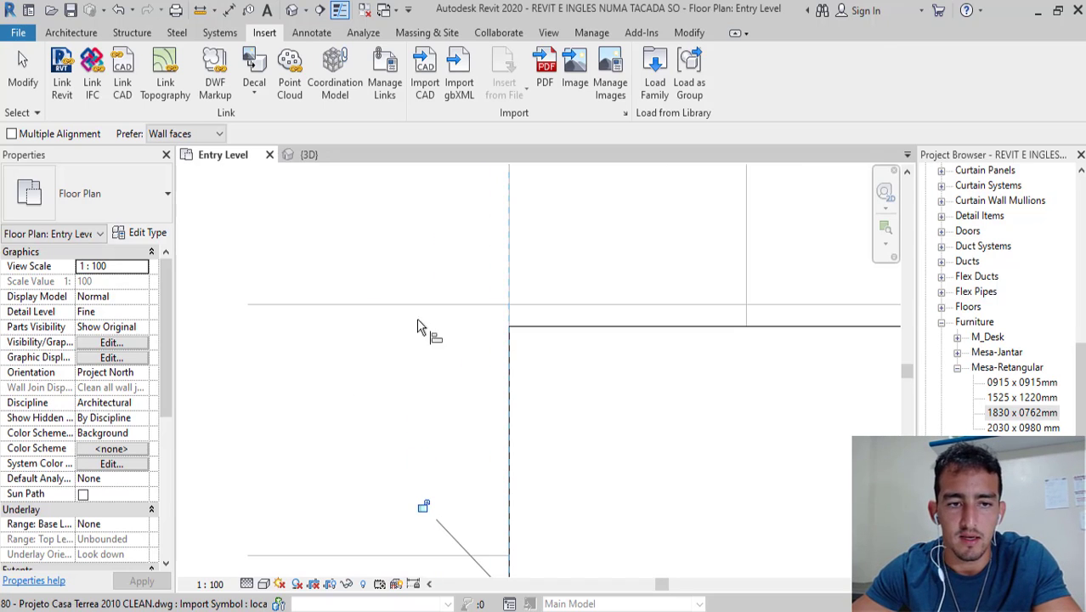
left_click(401, 304)
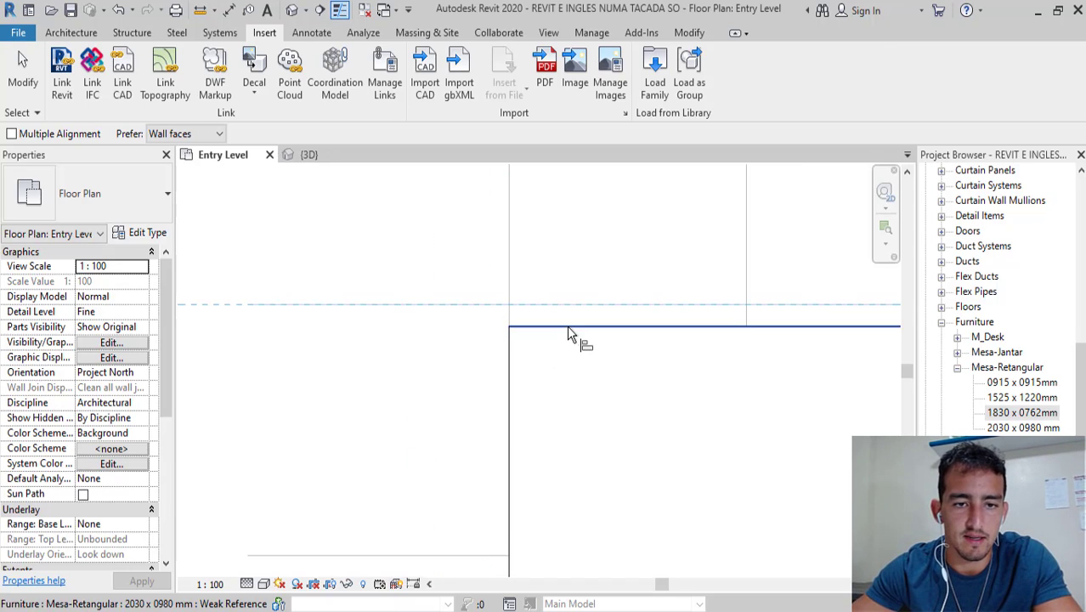
left_click(567, 325)
scroll(259, 280, "down", 1)
scroll(315, 231, "down", 1)
scroll(315, 230, "down", 1)
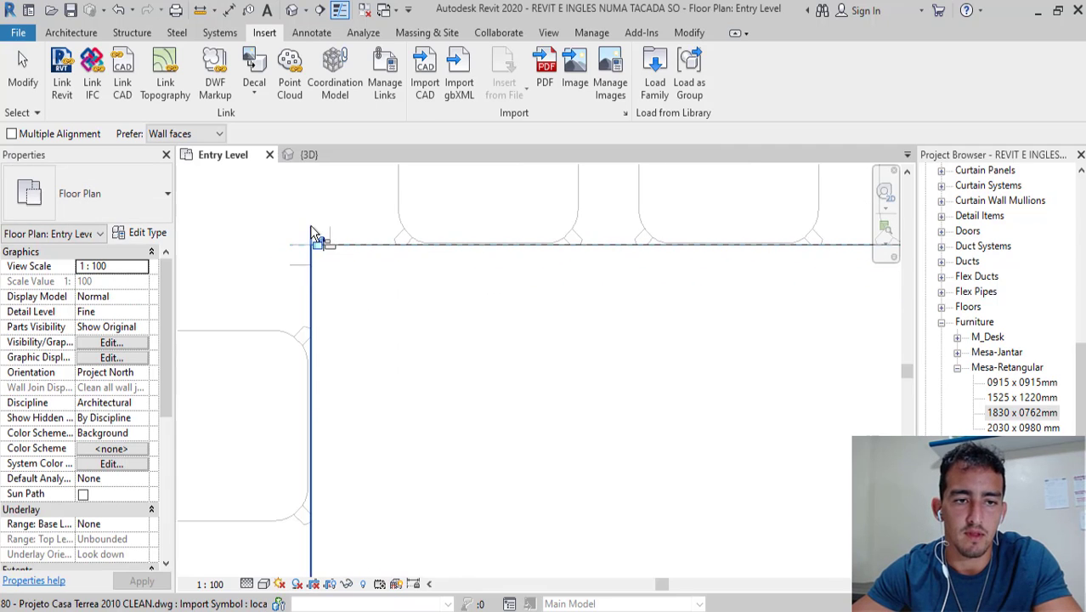
scroll(316, 231, "down", 2)
scroll(748, 485, "up", 3)
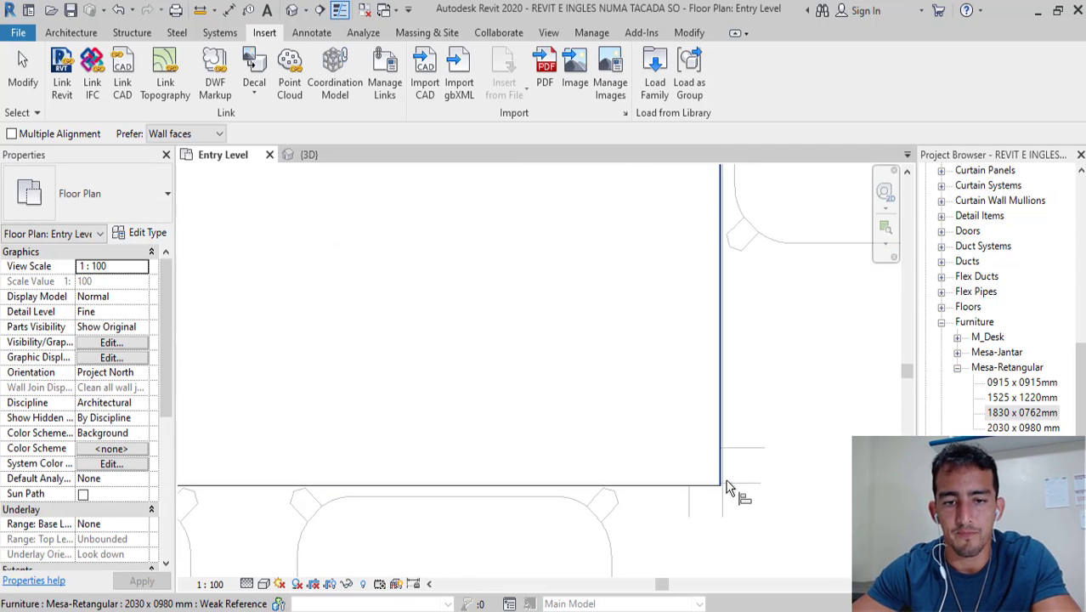
key("Escape")
scroll(786, 469, "down", 1)
scroll(765, 465, "down", 1)
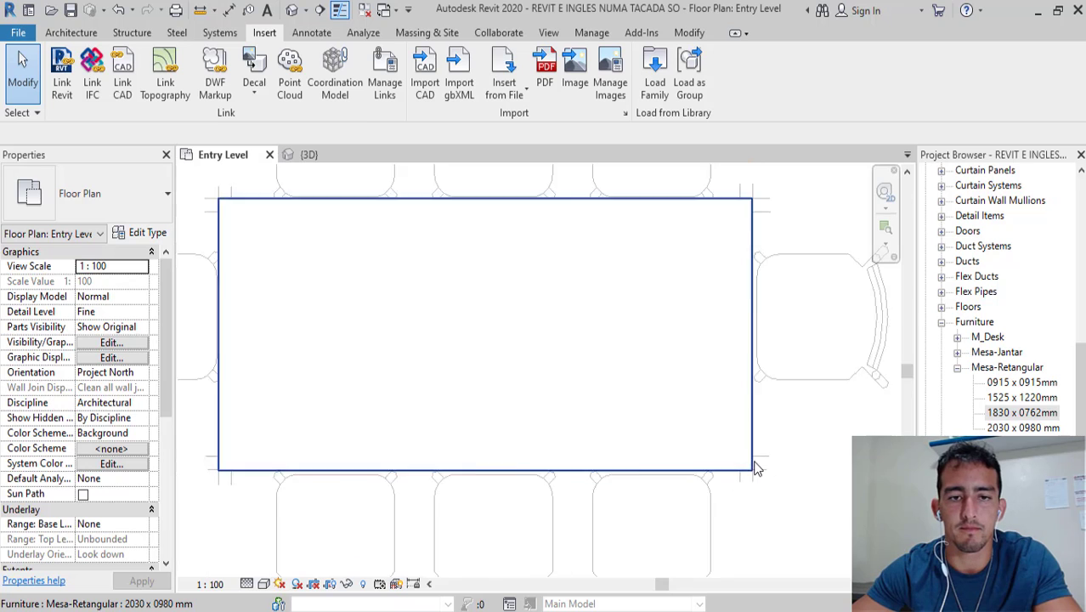
scroll(731, 463, "down", 1)
scroll(631, 352, "down", 1)
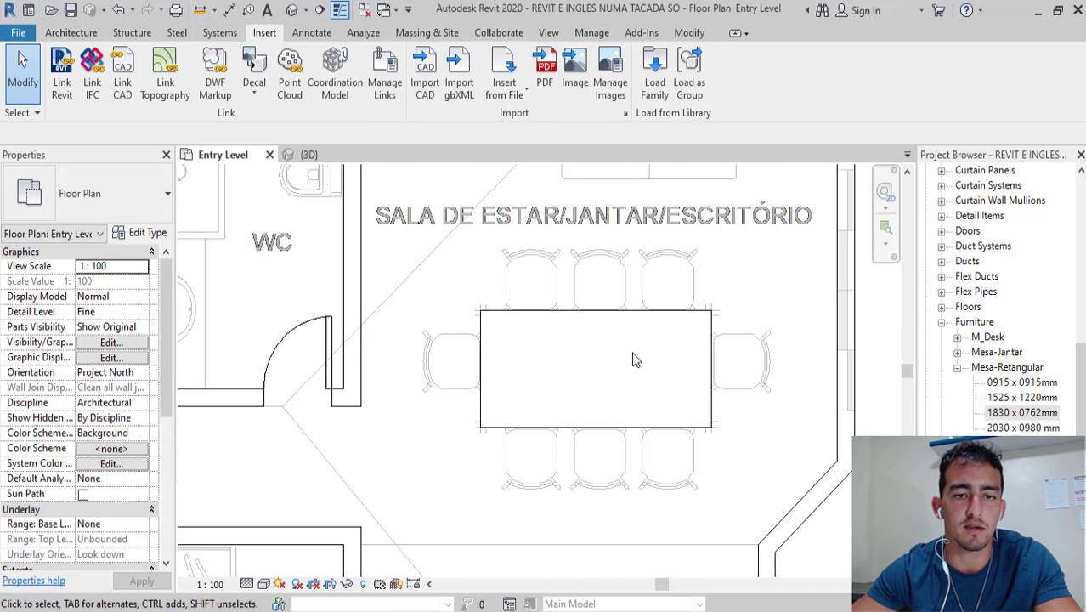
Step: In the 3D view, swap the living-room table to the Mesa-Jantar 0980 x 2030 mm type
left_click(308, 155)
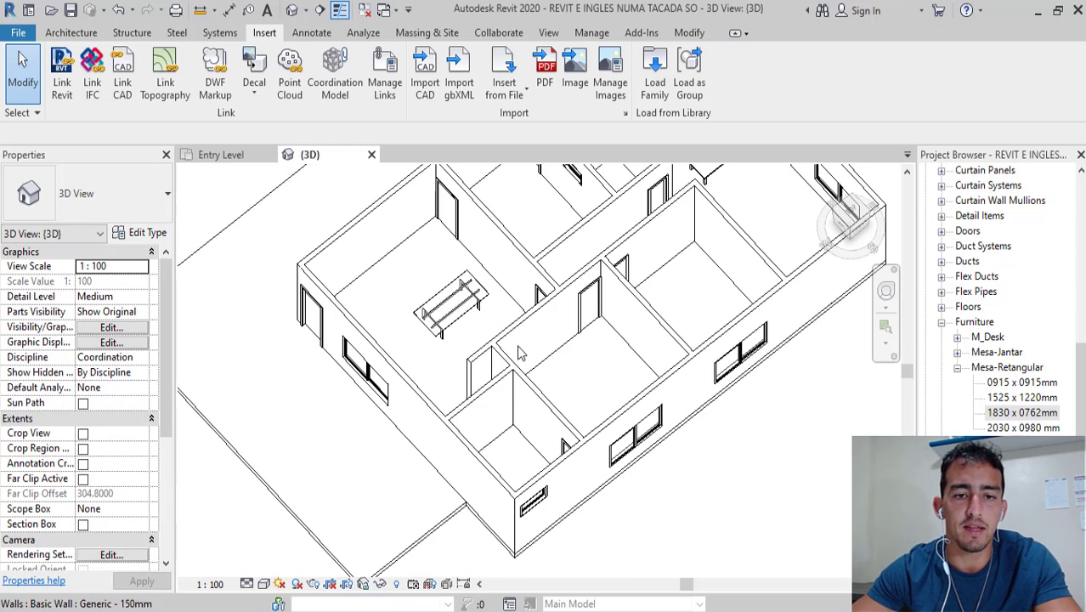
middle_click_drag(599, 291, 684, 244, "shift")
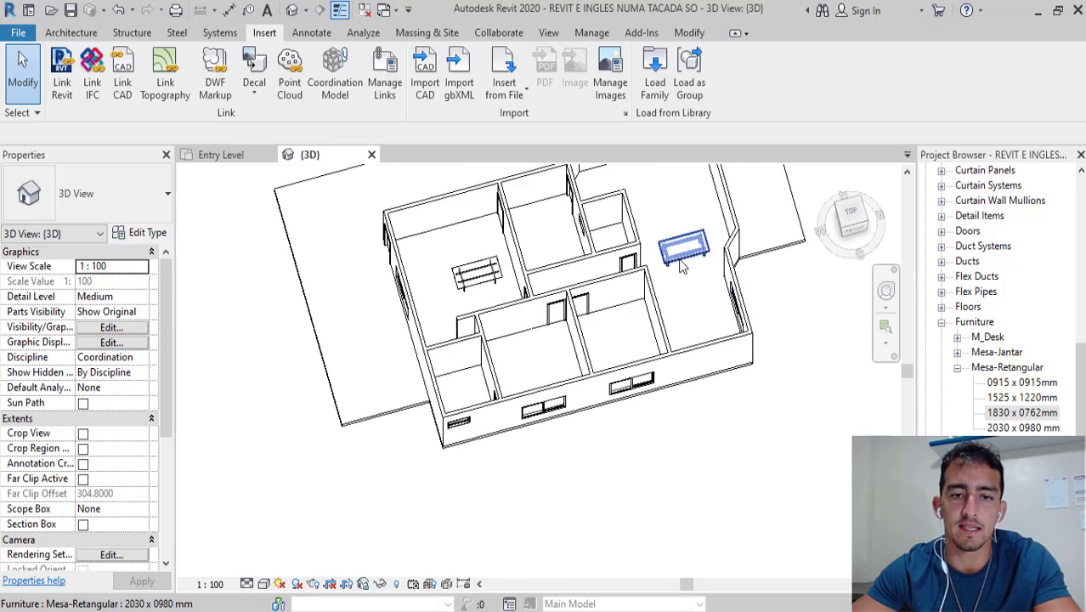
scroll(706, 356, "up", 4)
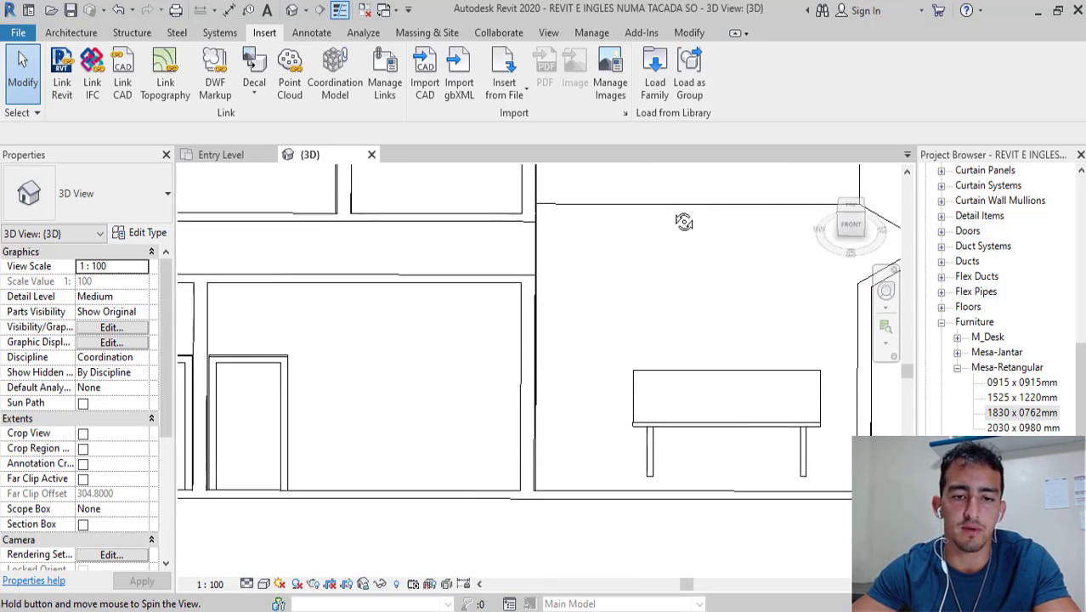
mouse_move(721, 384)
middle_mouse_down("shift")
mouse_move(589, 359)
mouse_move(674, 401)
mouse_move(606, 343)
mouse_move(510, 493)
mouse_move(623, 324)
mouse_move(661, 357)
middle_mouse_up("shift")
scroll(606, 344, "down", 3)
scroll(606, 344, "down", 3)
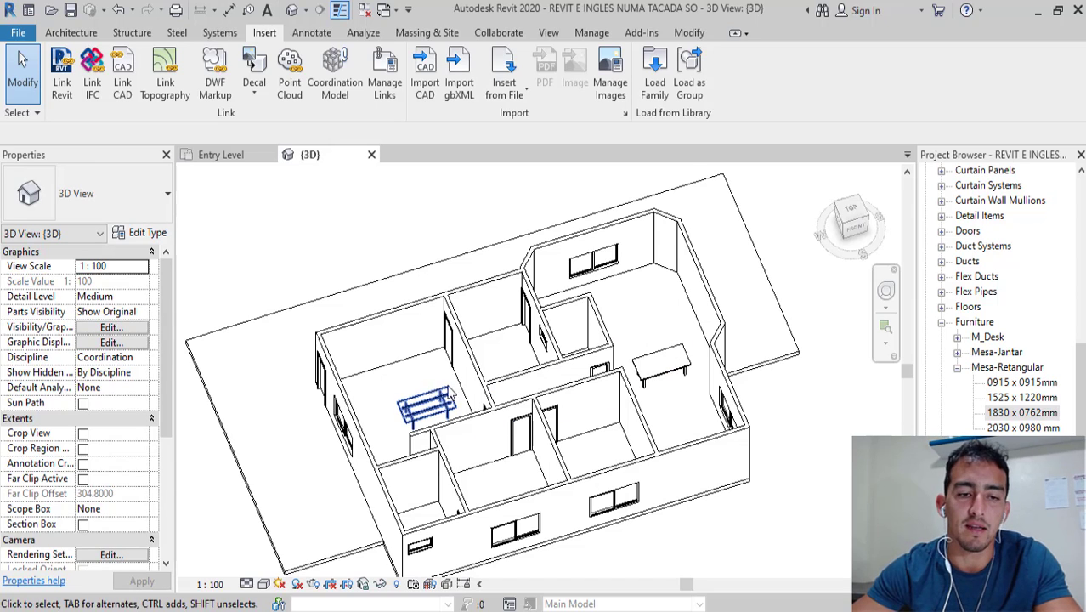
left_click(667, 357)
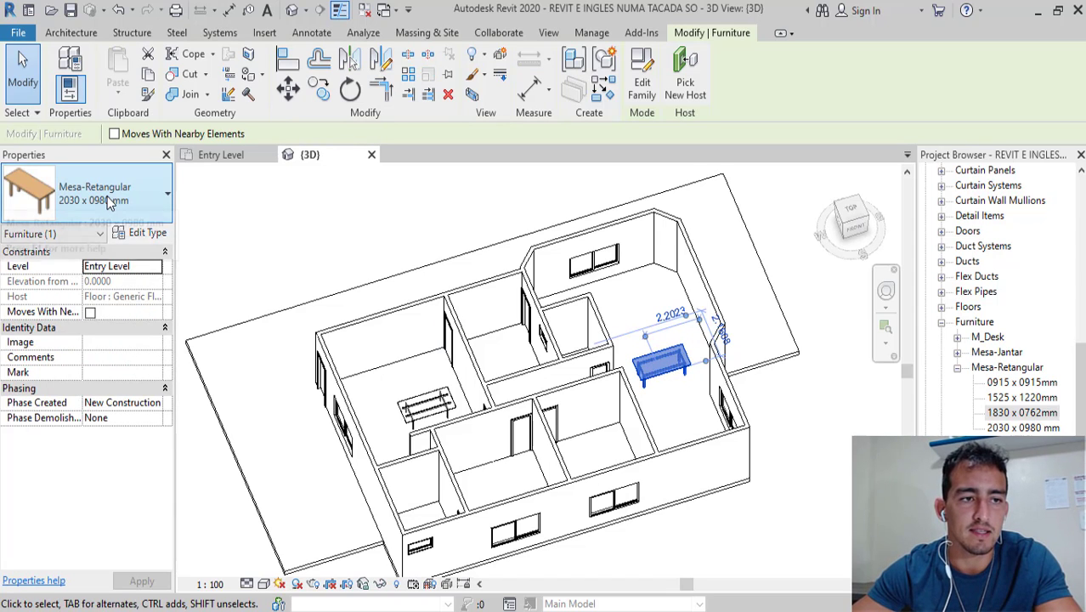
left_click(102, 204)
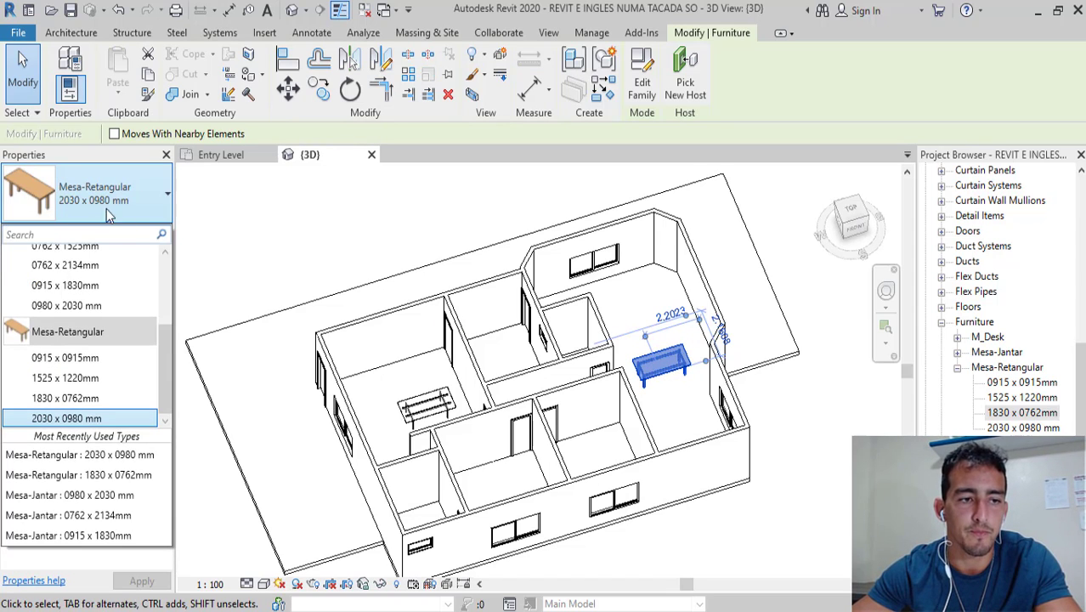
left_click_drag(161, 359, 161, 328)
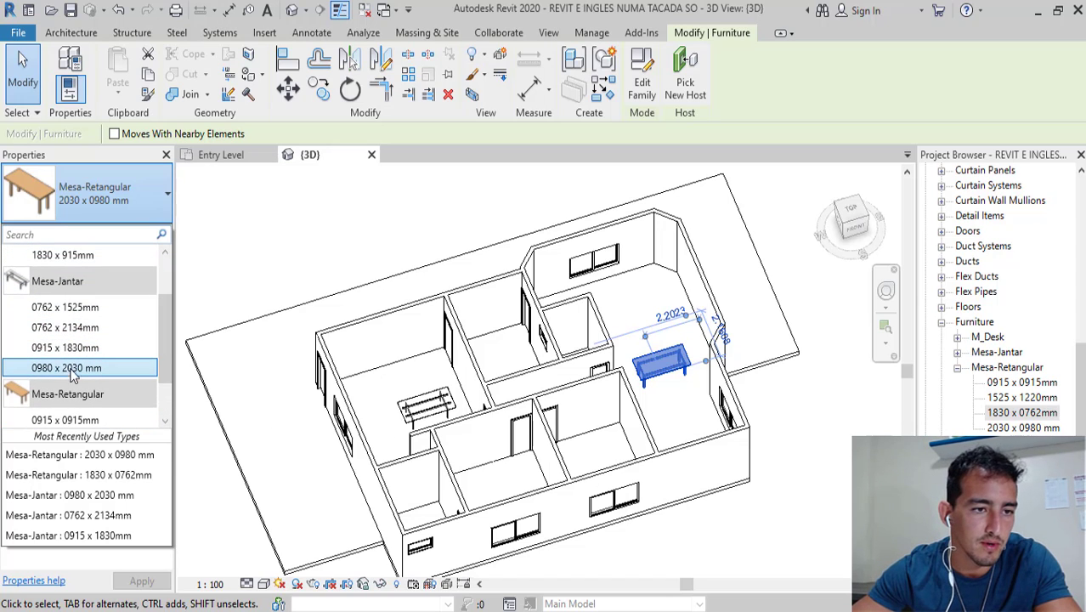
mouse_move(66, 368)
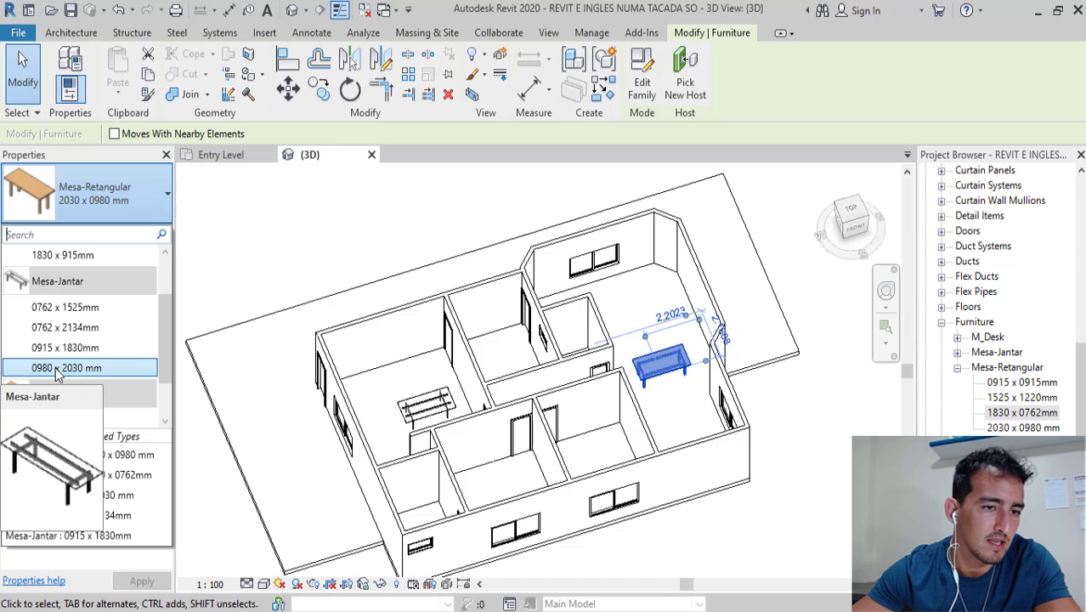
left_click(58, 375)
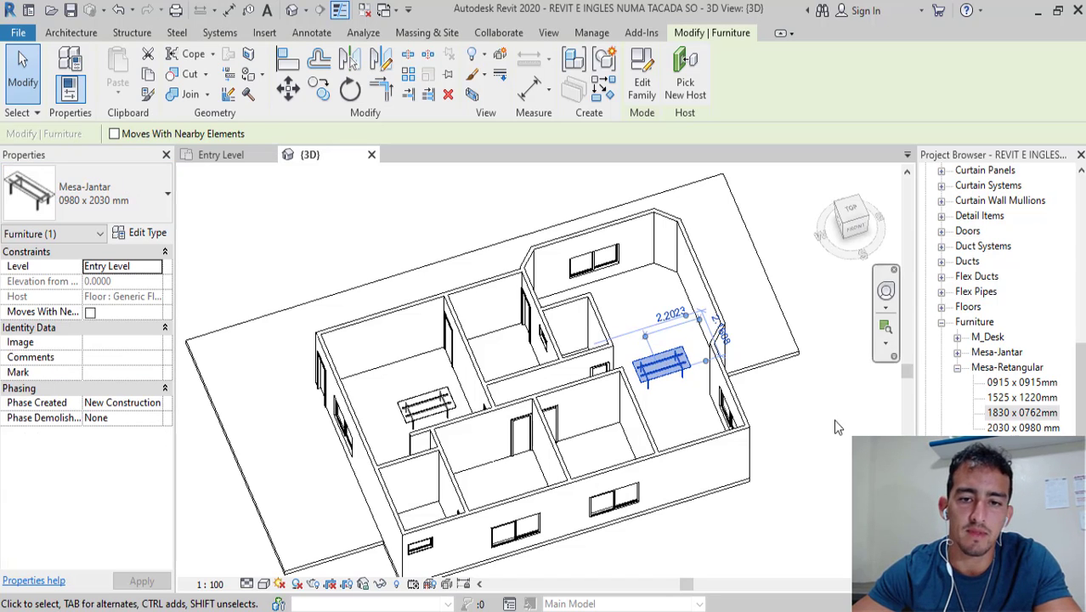
key("Escape")
Step: Check the new dining table against the CAD drawing on the Entry Level floor plan
left_click(223, 155)
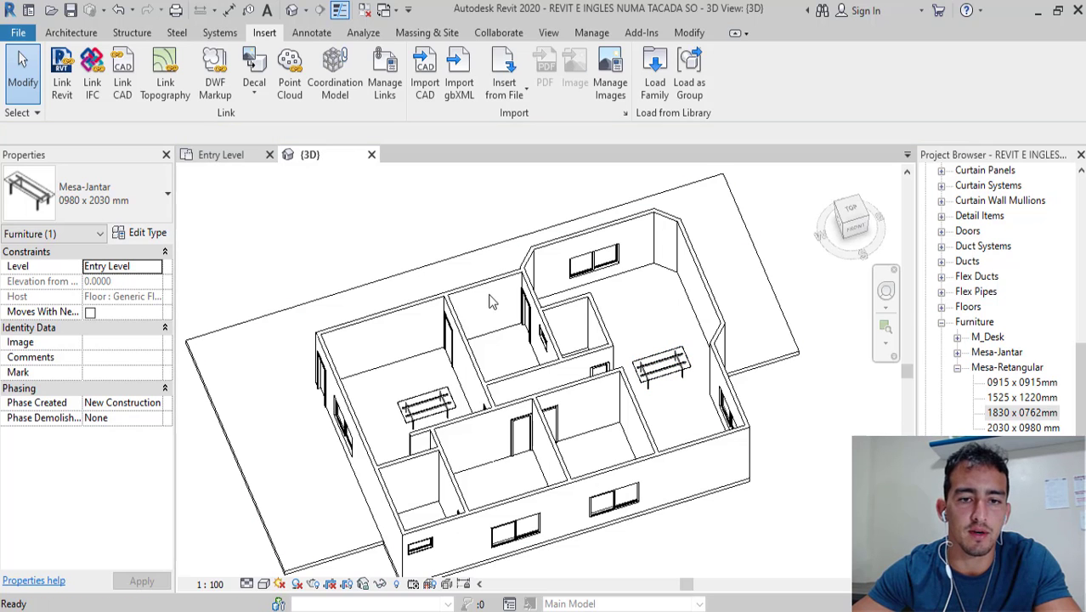
left_click(579, 334)
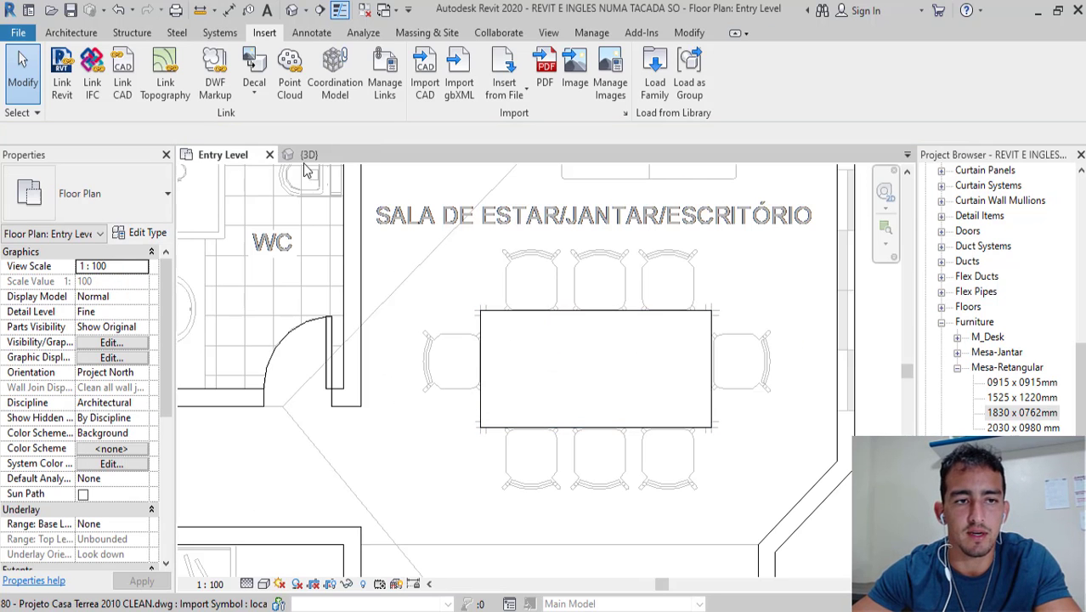
scroll(699, 365, "down", 4)
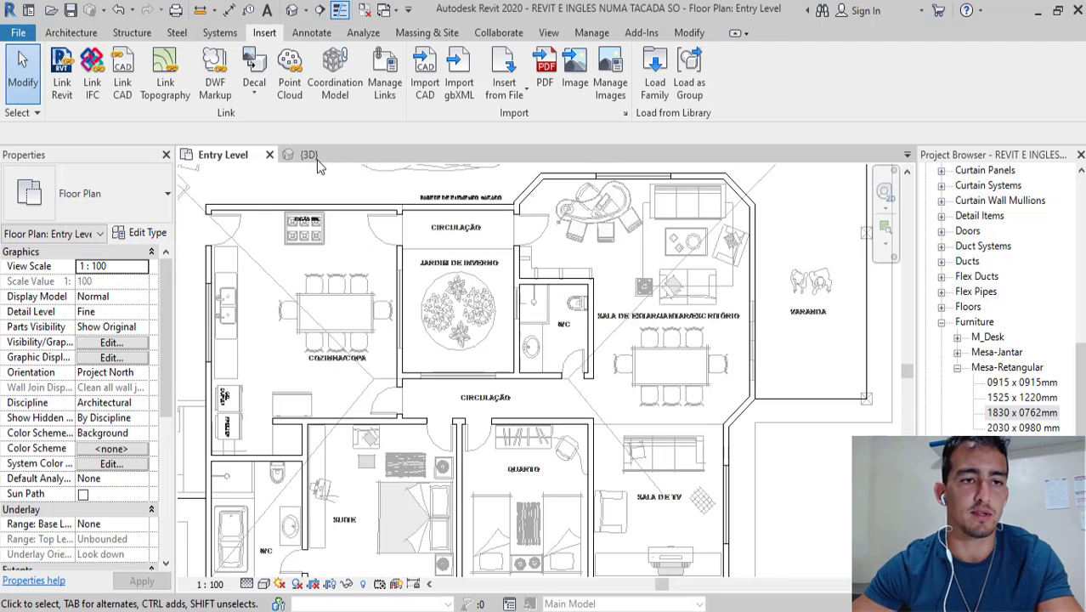
Step: Review the table in the 3D view, then return to the RevitCity TABLE results
left_click(308, 155)
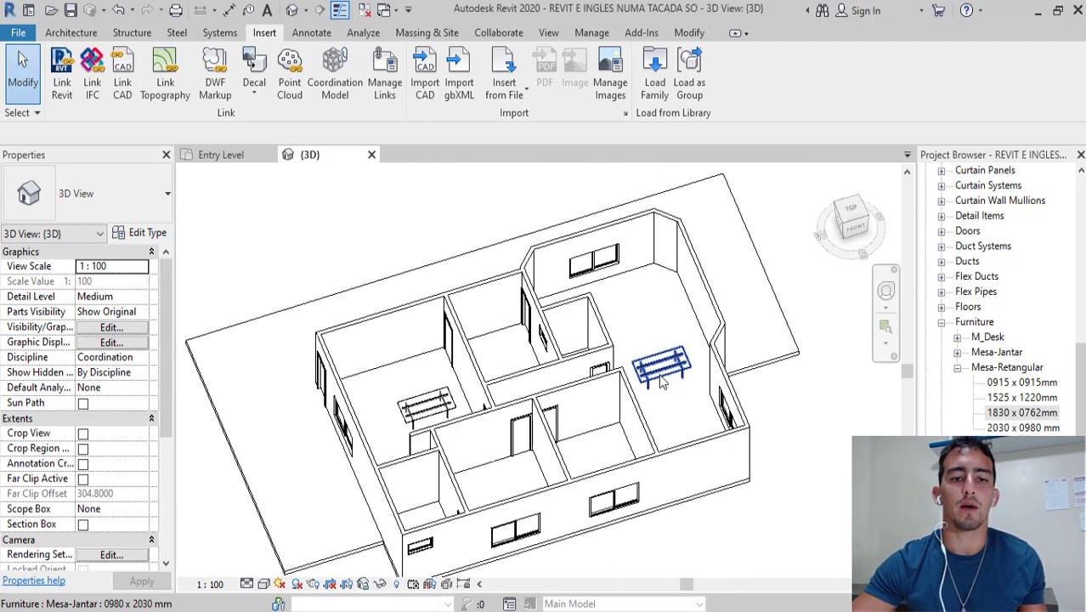
scroll(662, 384, "up", 3)
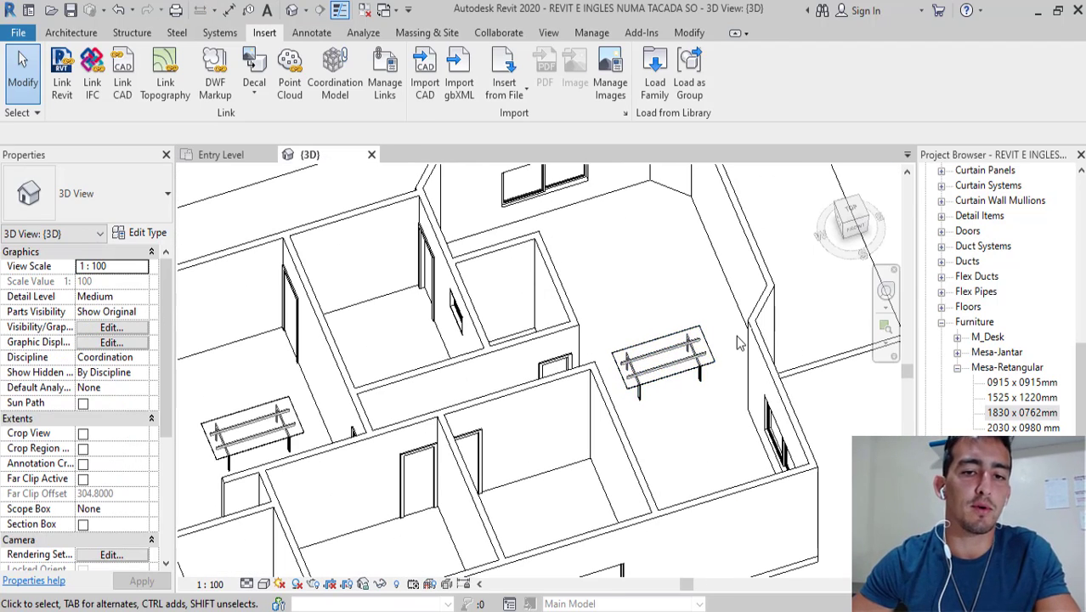
middle_click_drag(612, 374, 533, 361, "shift")
scroll(533, 362, "up", 4)
scroll(394, 377, "down", 2)
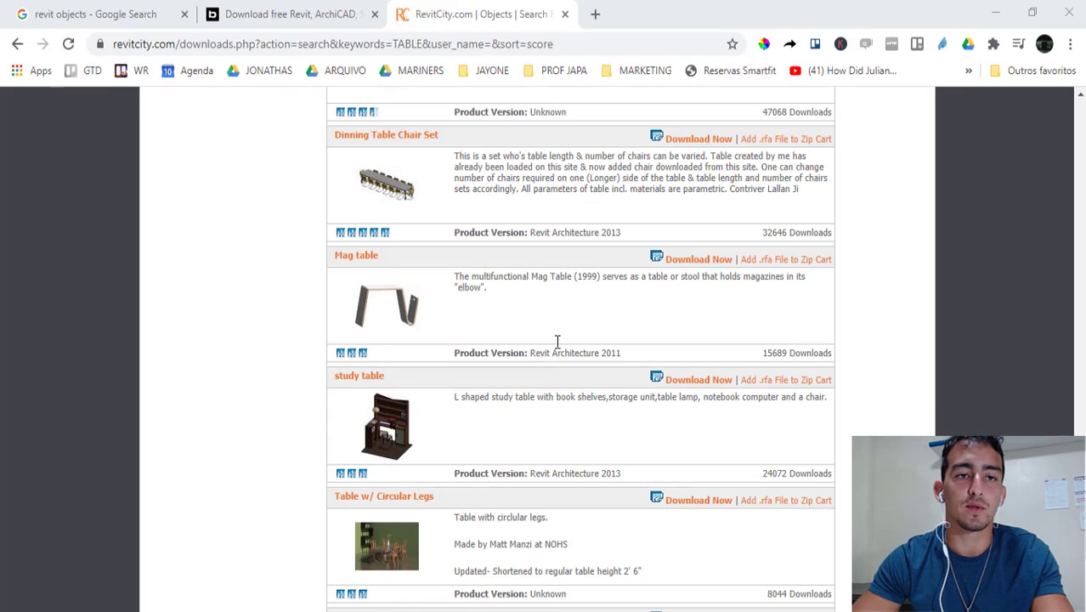
left_click(557, 341)
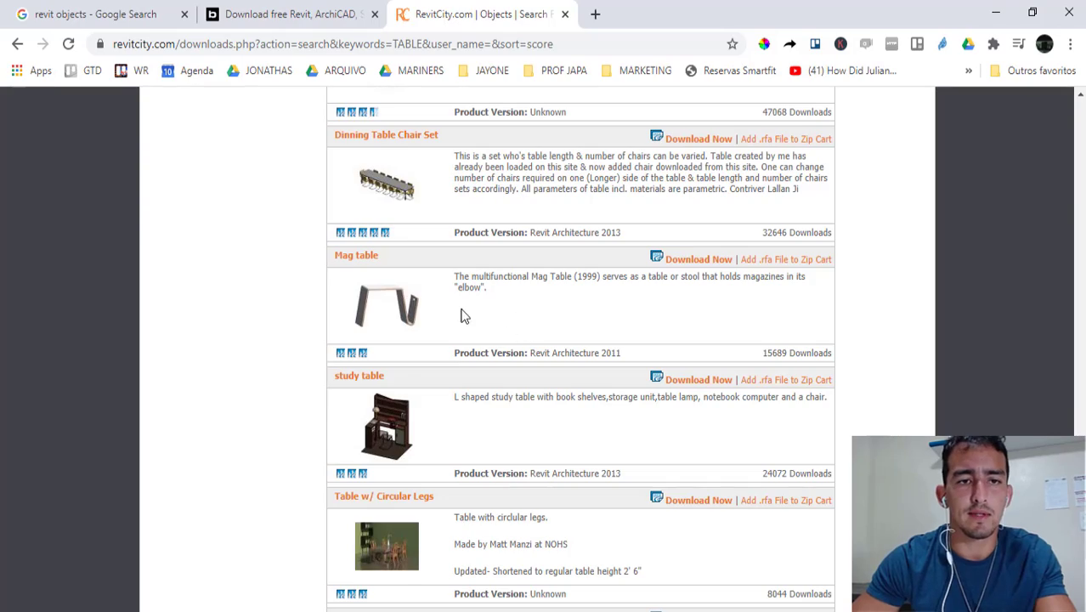
Step: Scroll back to the Keyword(s) field and resubmit the search as TABLE
scroll(463, 314, "up", 3)
scroll(465, 289, "down", 5)
scroll(463, 281, "down", 5)
scroll(459, 255, "down", 5)
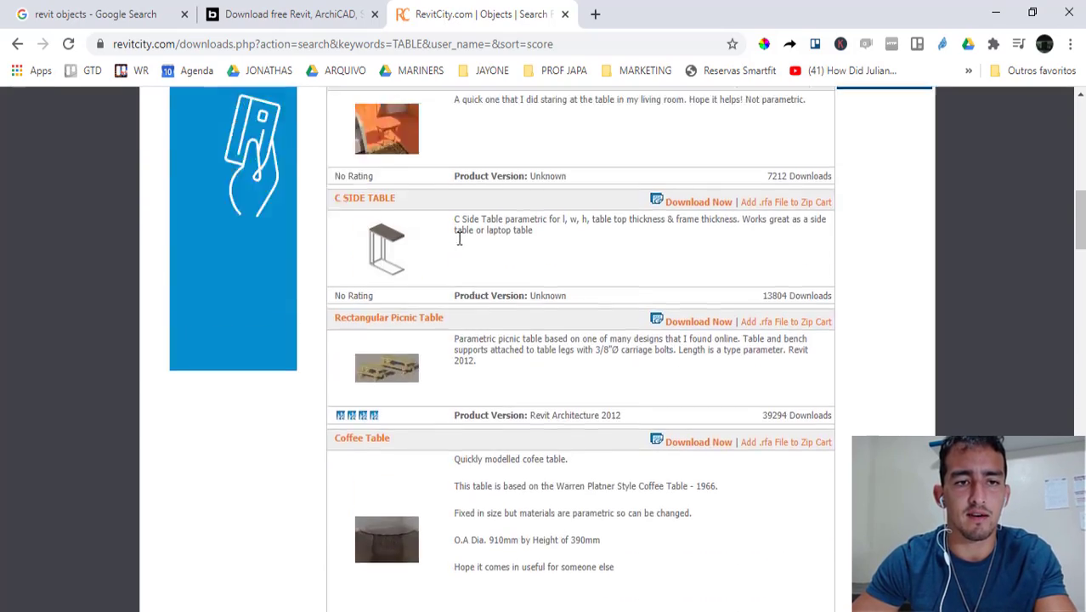
scroll(481, 243, "up", 15)
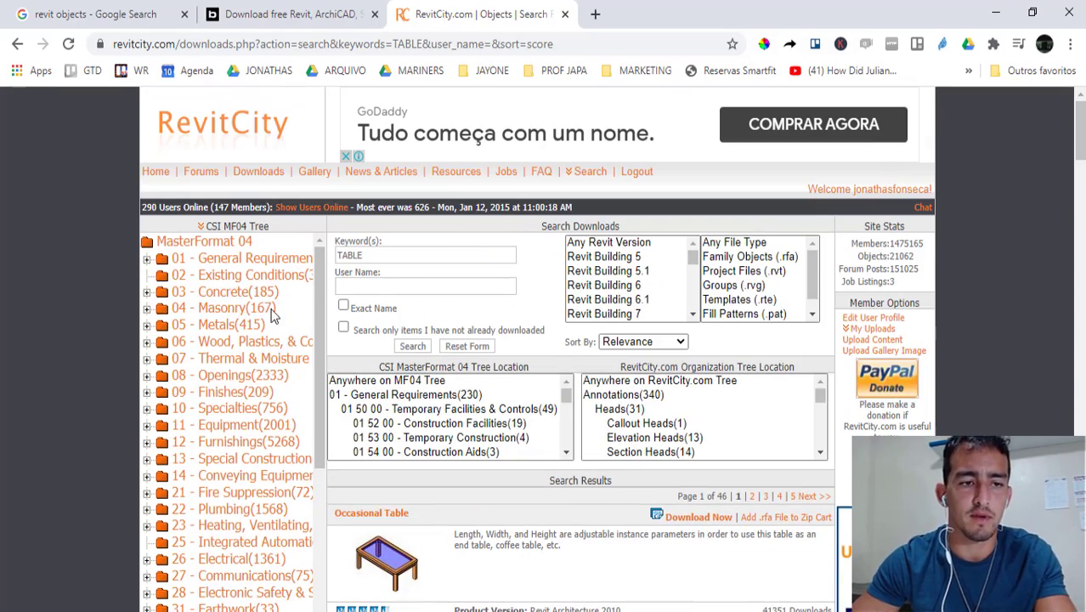
scroll(255, 323, "down", 4)
scroll(238, 340, "down", 3)
scroll(233, 301, "up", 3)
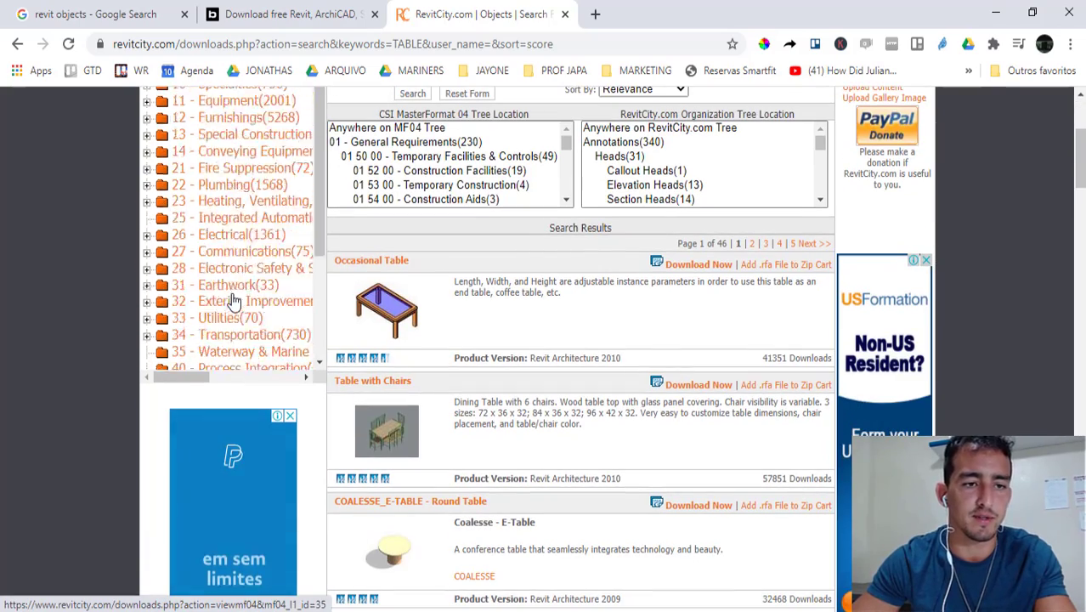
scroll(233, 302, "up", 2)
scroll(230, 301, "up", 4)
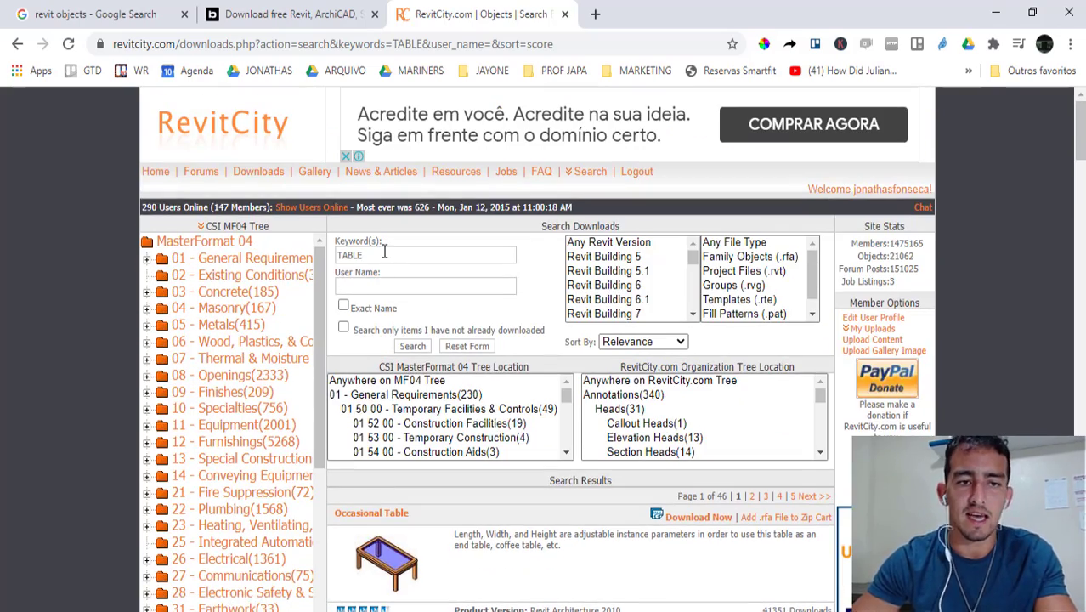
type("LE")
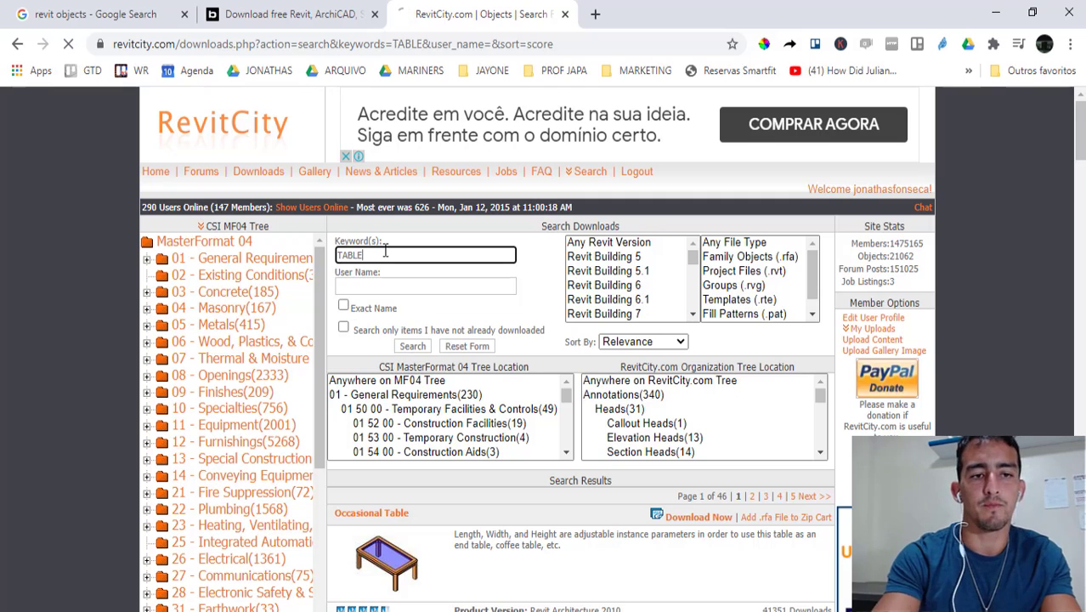
key("Return")
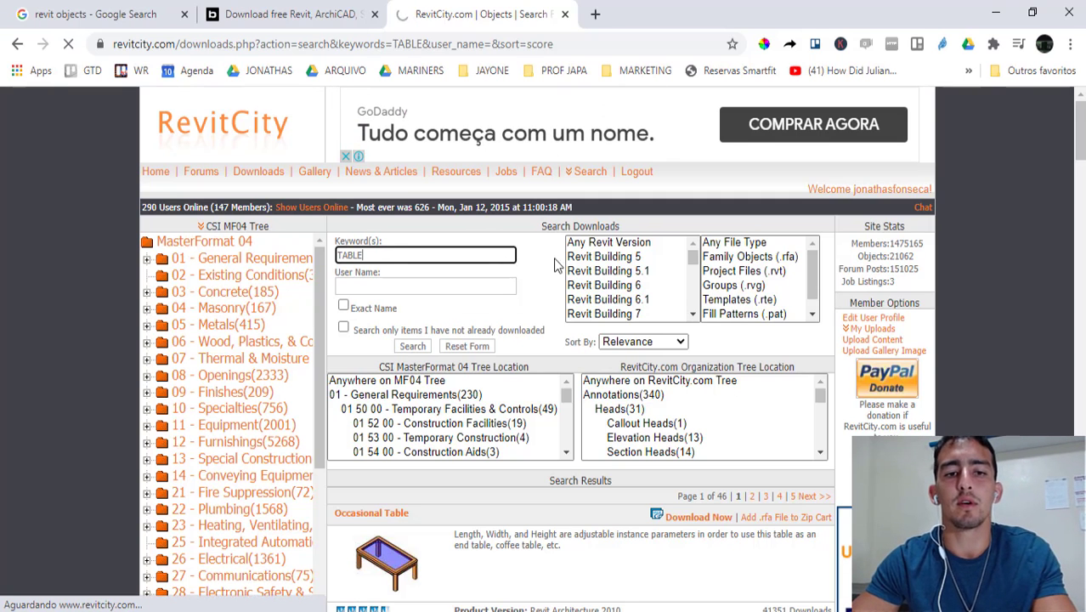
Step: Browse the TABLE results, including Occasional Table, Table with Chairs and COALESSE_E-TABLE
scroll(476, 391, "down", 3)
scroll(475, 391, "down", 3)
scroll(425, 387, "down", 3)
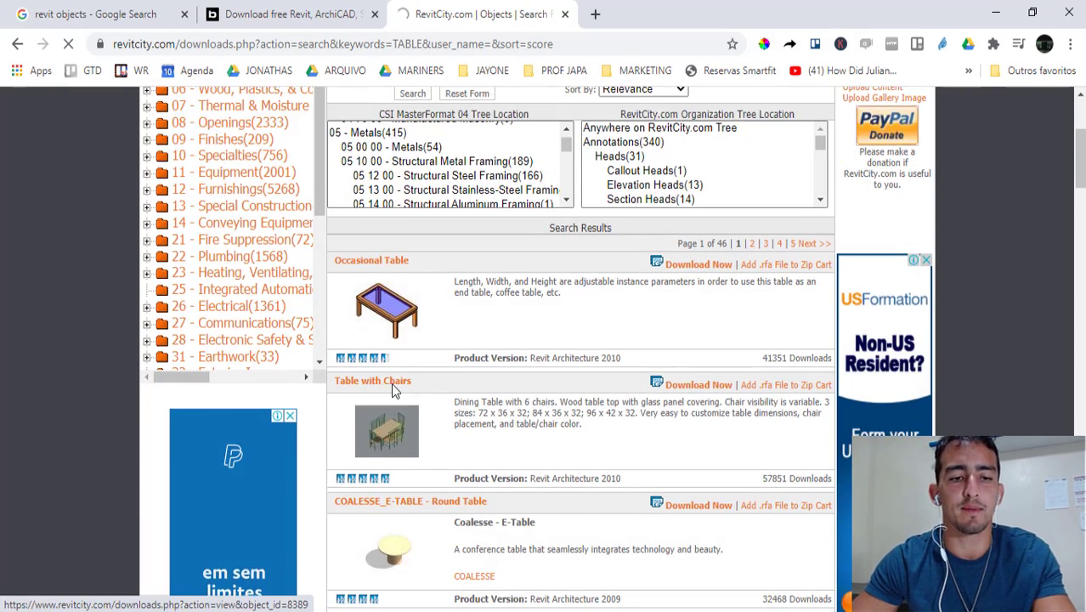
scroll(377, 294, "down", 2)
scroll(378, 293, "down", 1)
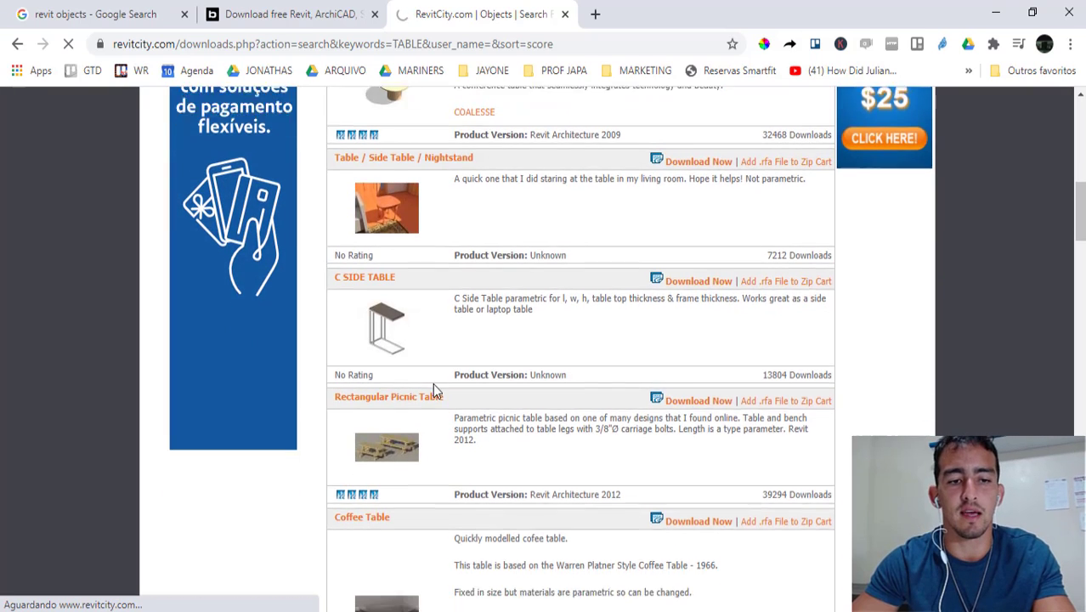
scroll(433, 383, "down", 1)
scroll(431, 390, "down", 3)
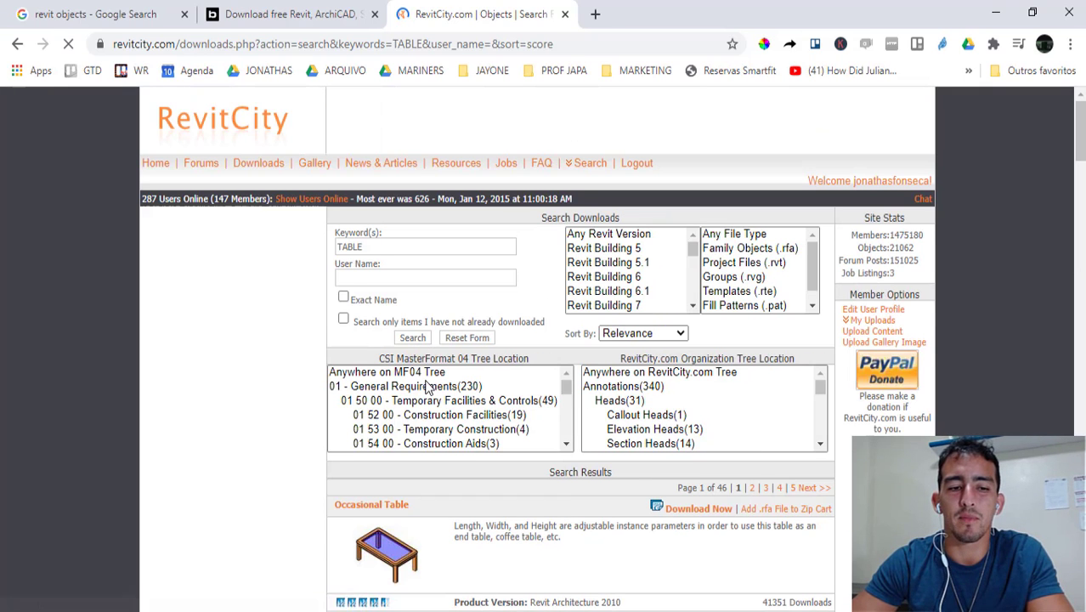
scroll(421, 425, "down", 5)
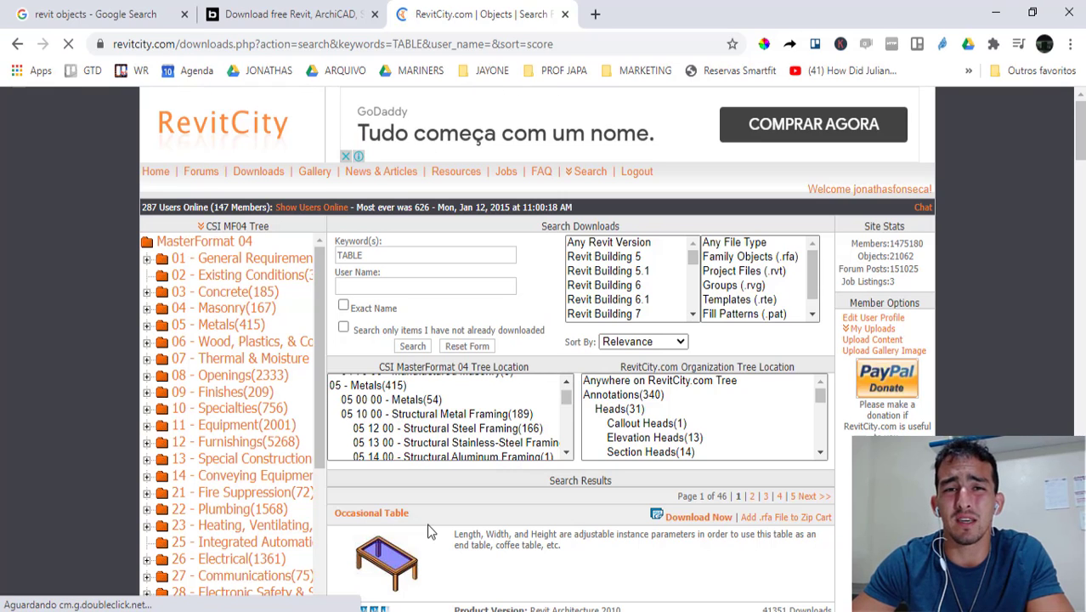
scroll(426, 524, "down", 3)
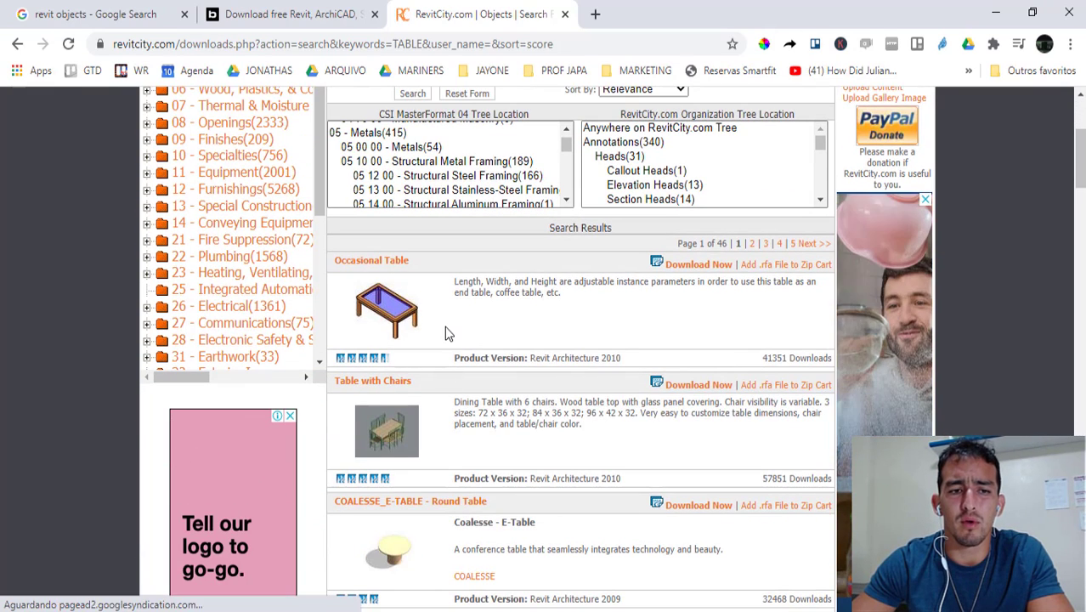